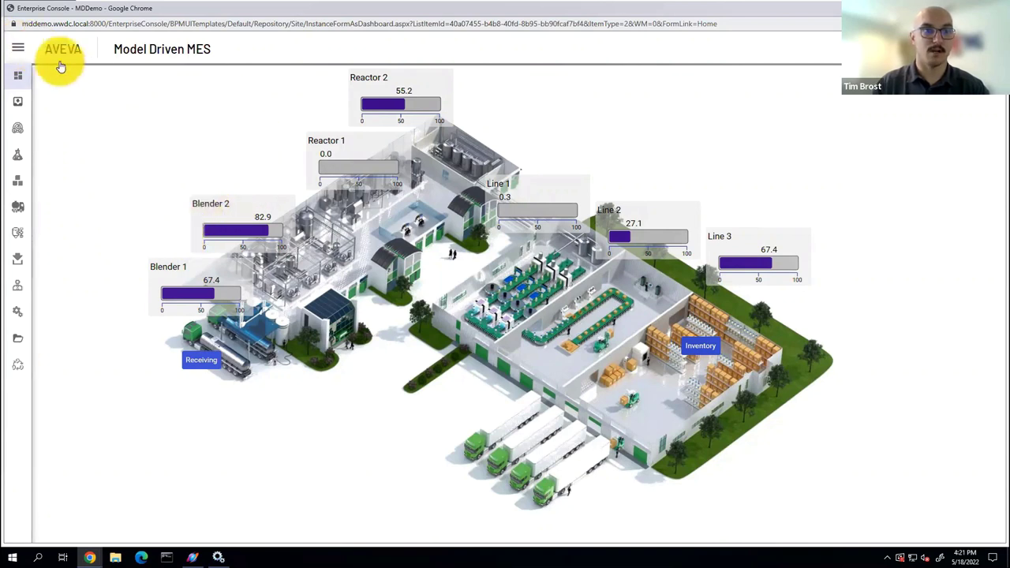
# - Go to Supervisor > WO/PO Management from the main menu to list the current work orders
pyautogui.click(19, 51)
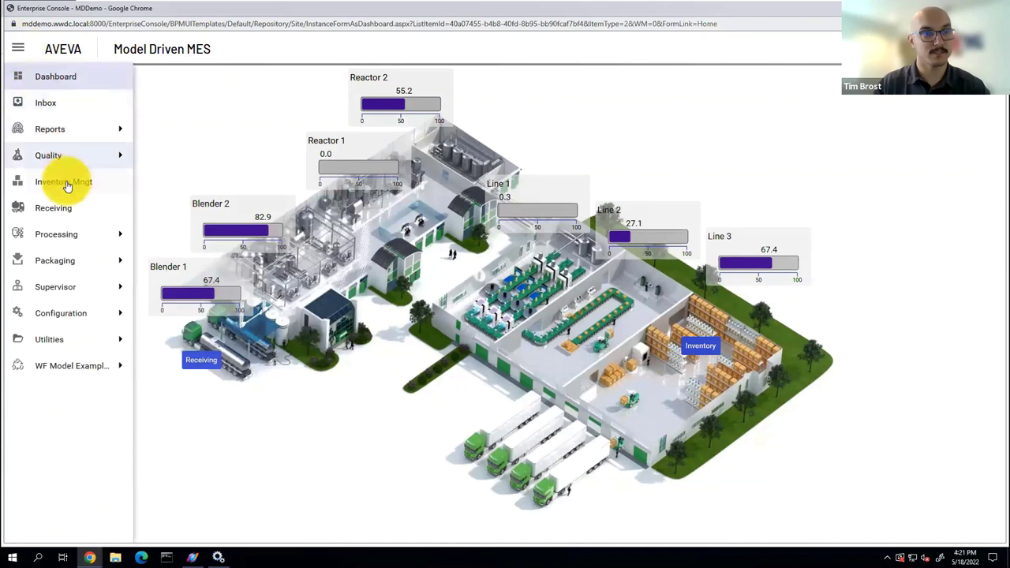
pyautogui.click(55, 297)
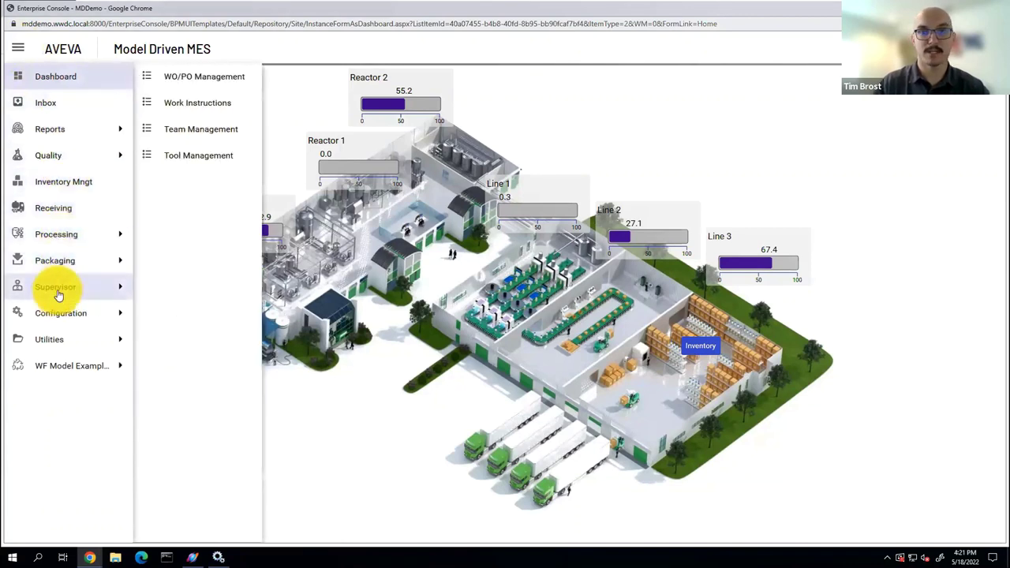
pyautogui.click(180, 76)
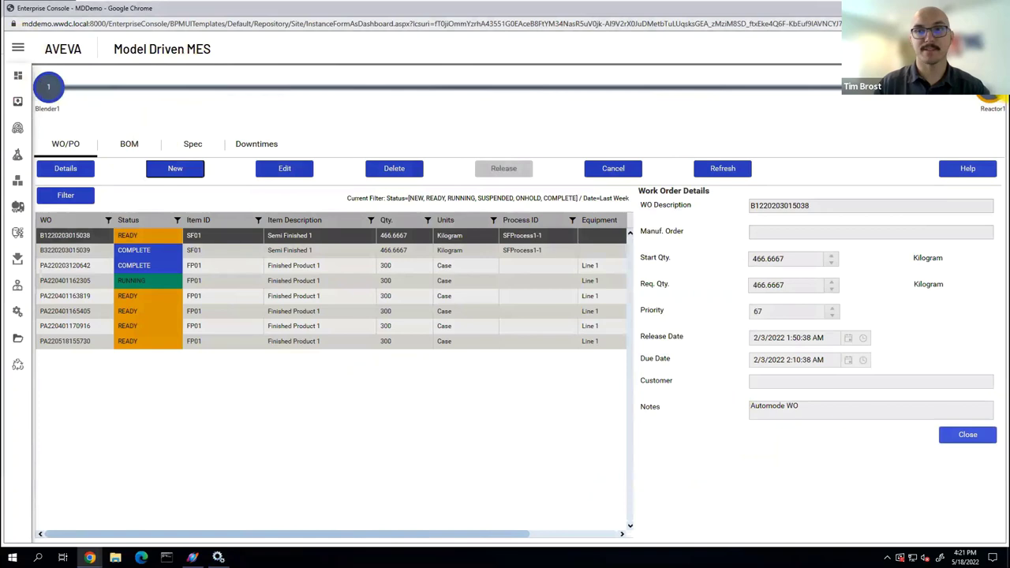
# - Review the selected work order's BOM, Spec and Downtimes tabs
pyautogui.click(130, 144)
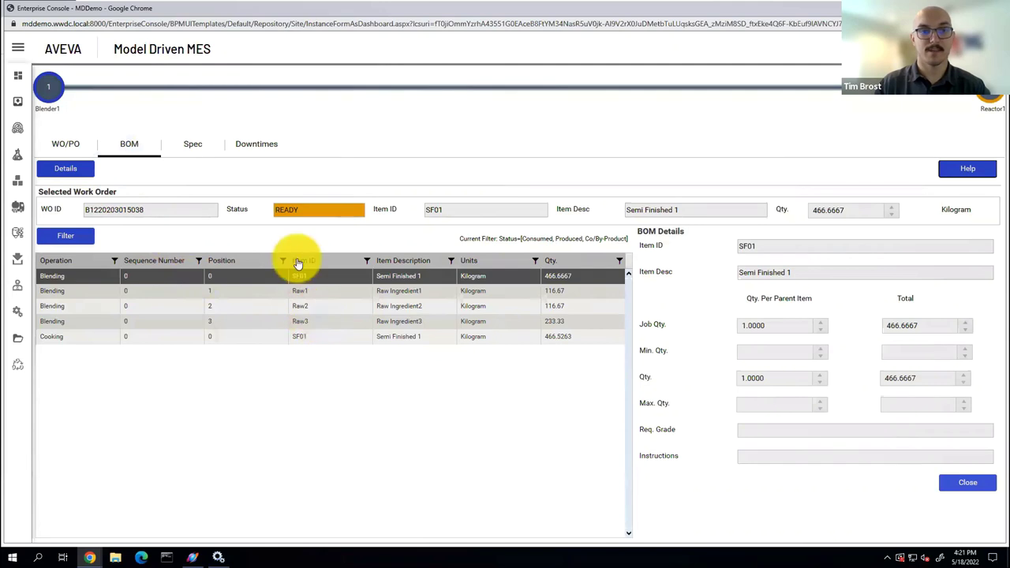
pyautogui.click(193, 145)
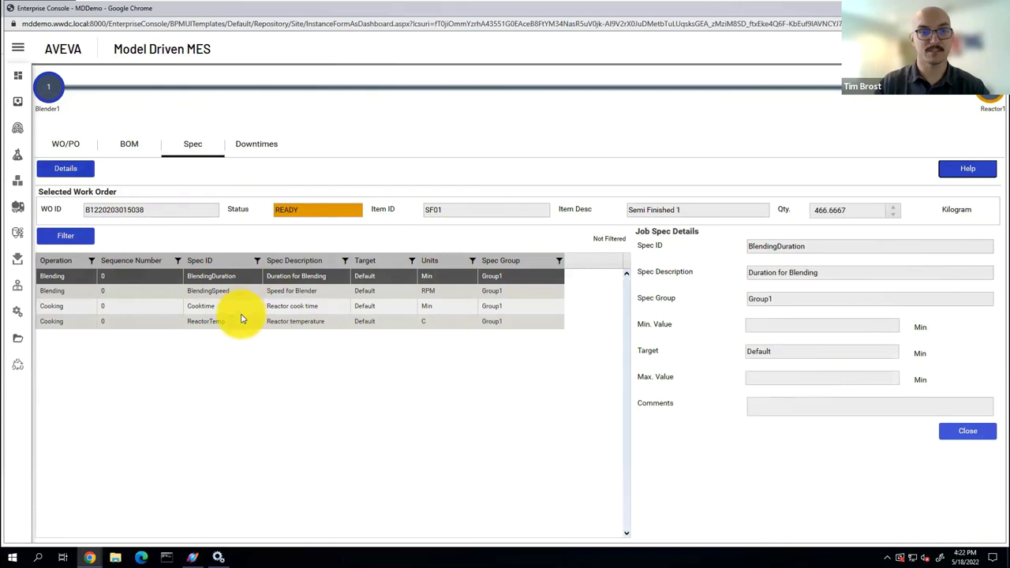
pyautogui.click(247, 144)
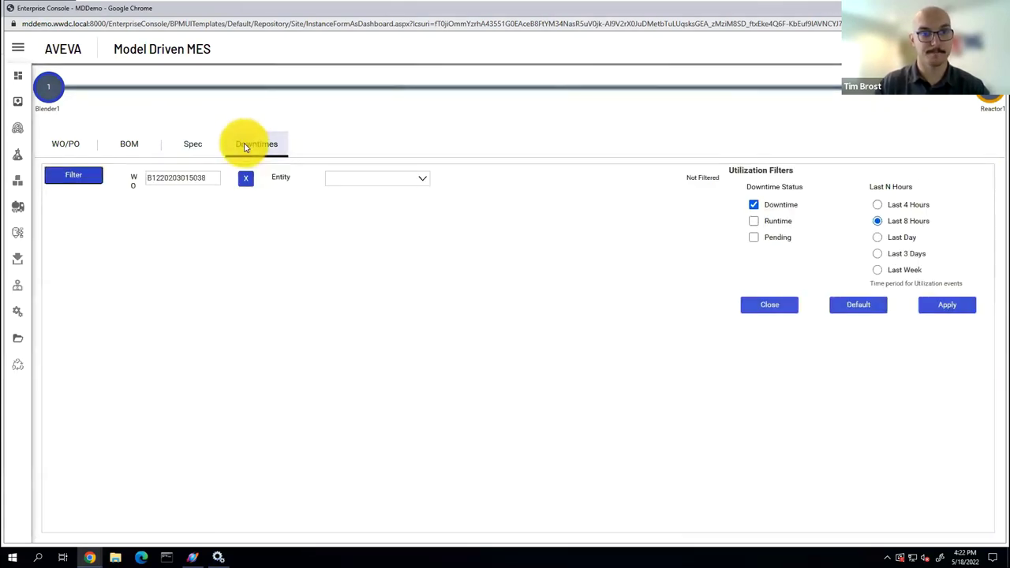
# - Return to the WO/PO list, close Work Order Details, and select the newest Line 1 work order
pyautogui.click(198, 147)
pyautogui.click(63, 145)
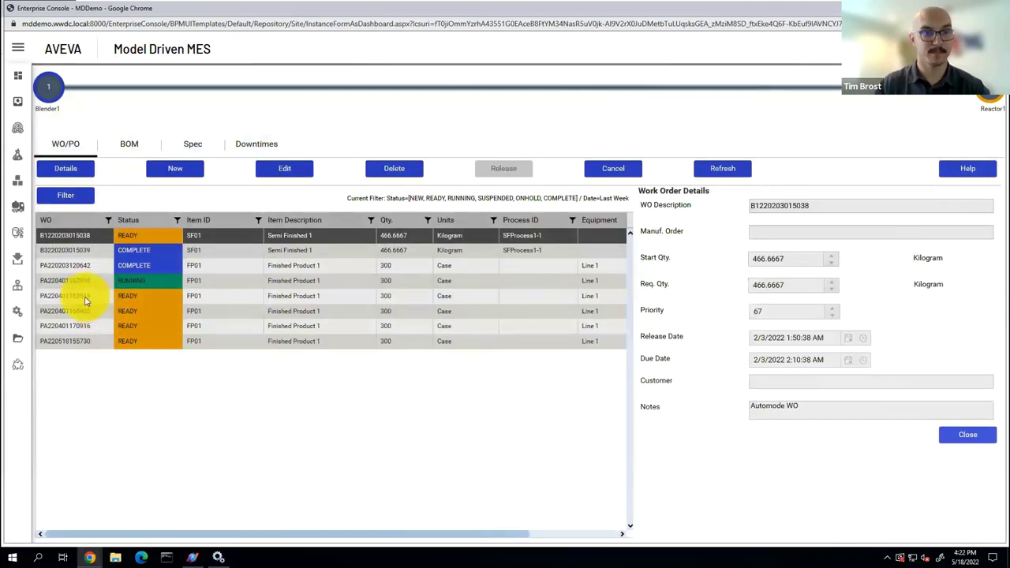
pyautogui.click(972, 443)
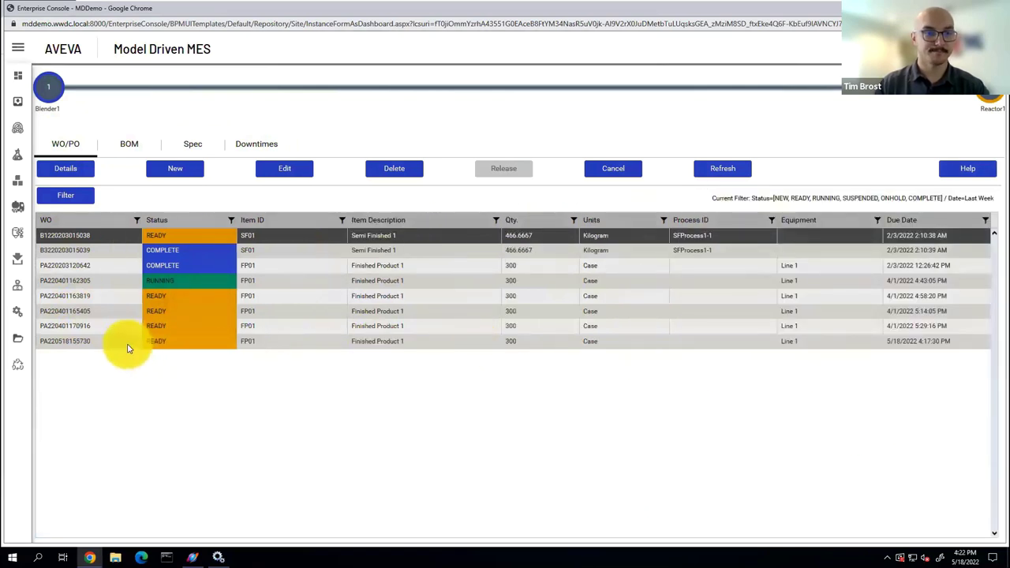
pyautogui.click(129, 348)
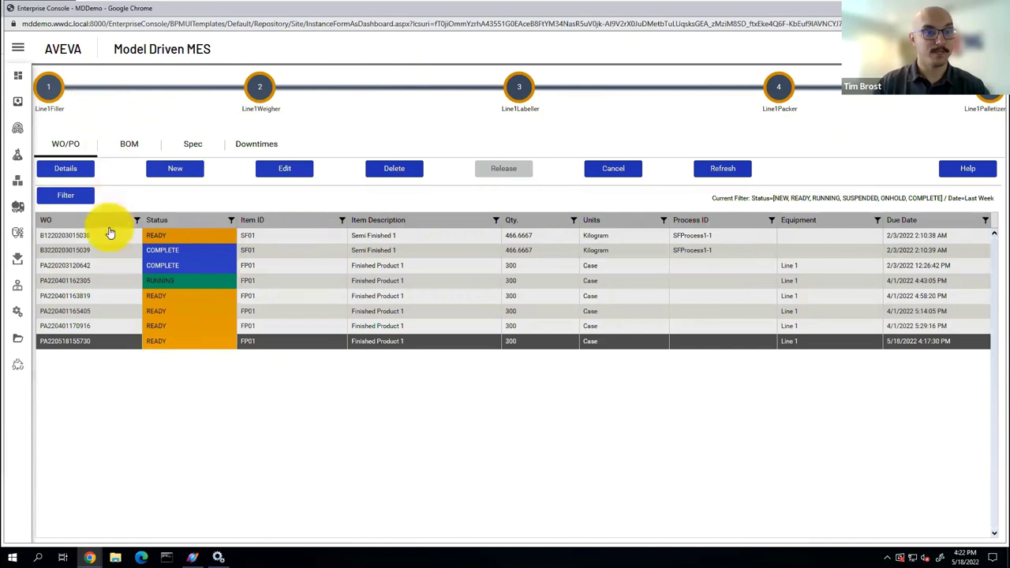
# - Select the RUNNING Line 1 work order and open the Line1Filler station's operator queue
pyautogui.click(104, 281)
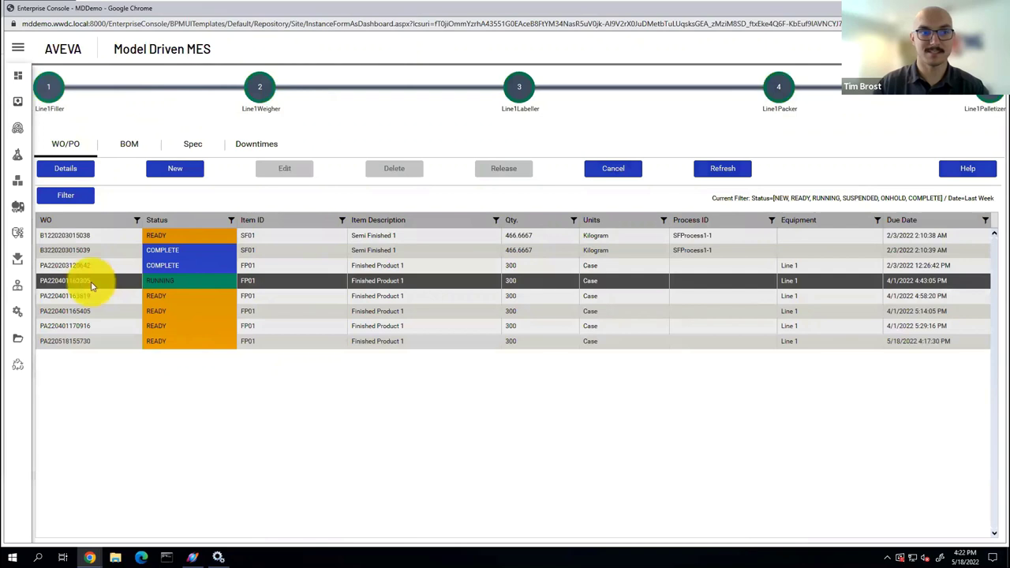
pyautogui.moveTo(47, 97)
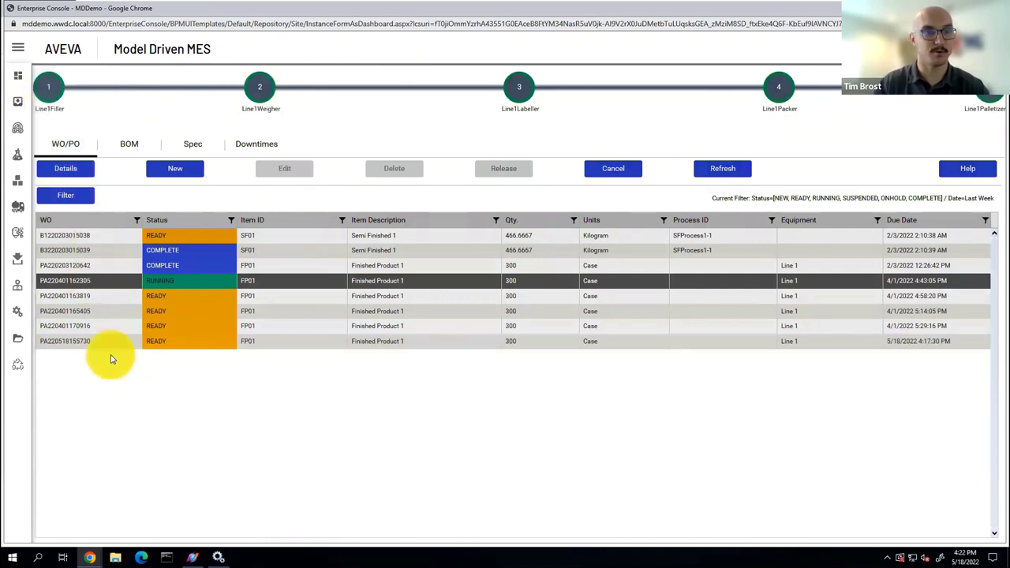
pyautogui.click(50, 95)
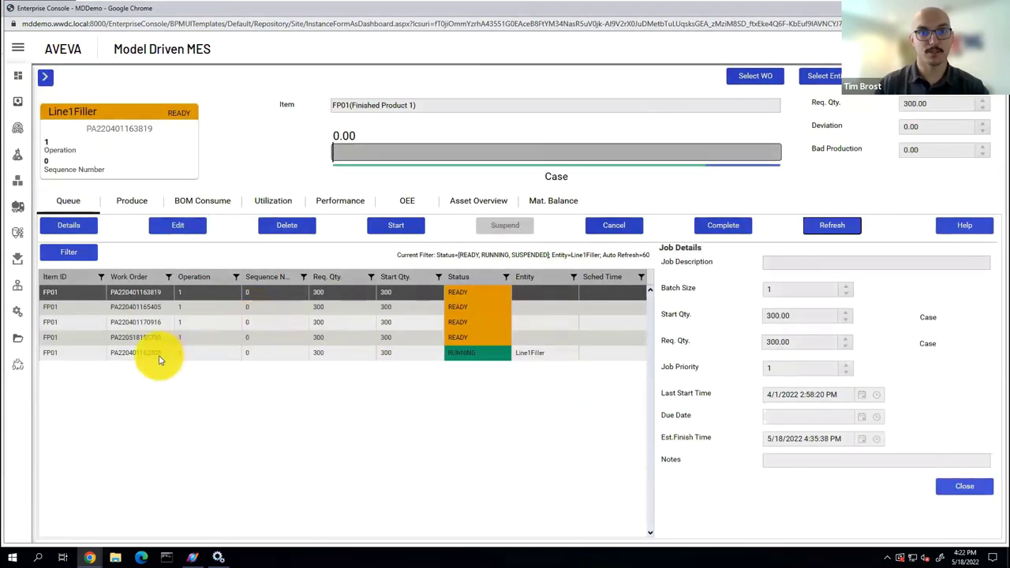
# - Make the RUNNING FP01 order the current Line1Filler job, showing 32.50 cases produced
pyautogui.click(158, 359)
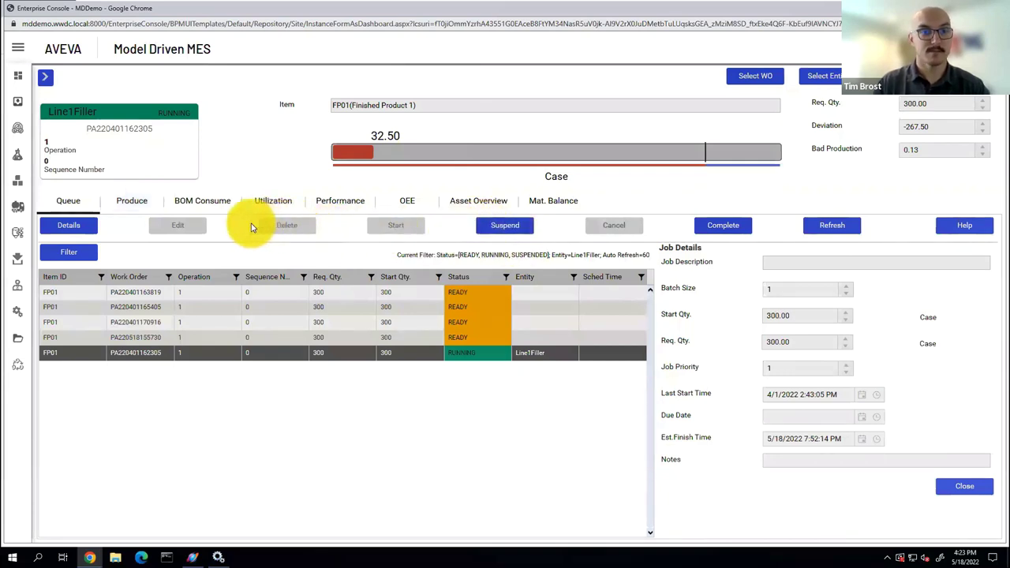
pyautogui.click(133, 202)
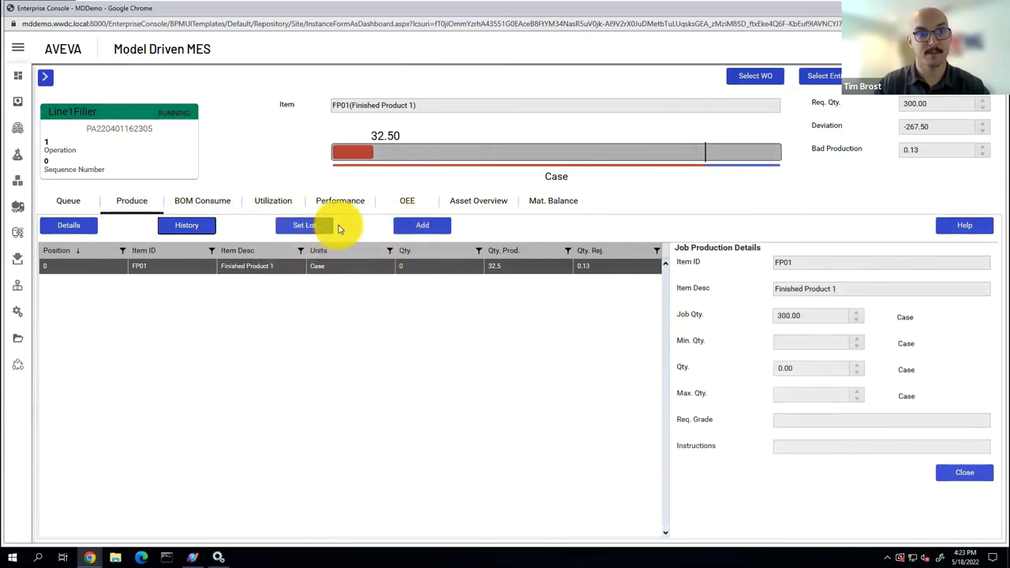
# - Record 260 produced FP01 cases, raising the total to 292.50, then view BOM consumption
pyautogui.click(418, 227)
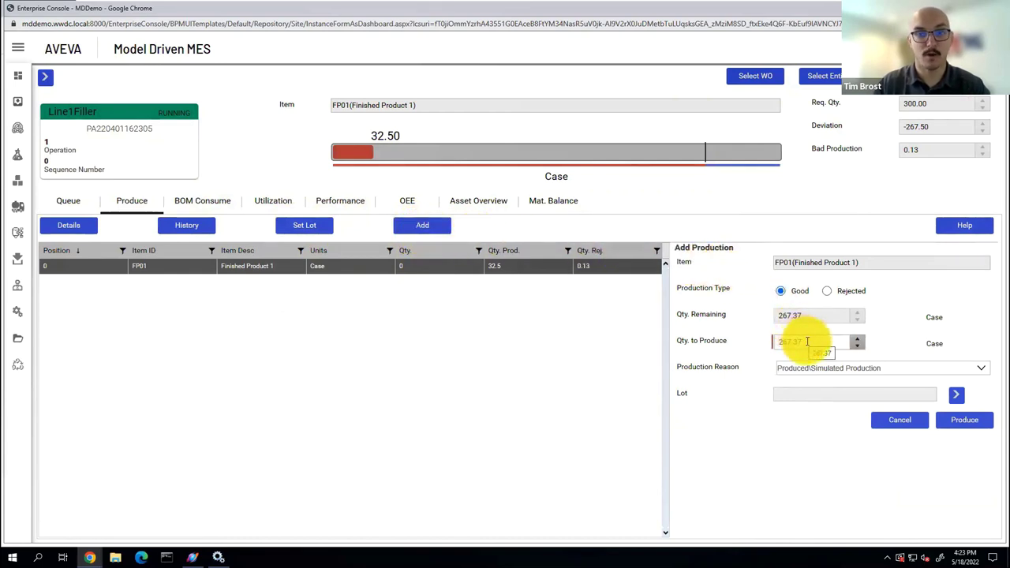
pyautogui.moveTo(814, 340); pyautogui.dragTo(758, 343)
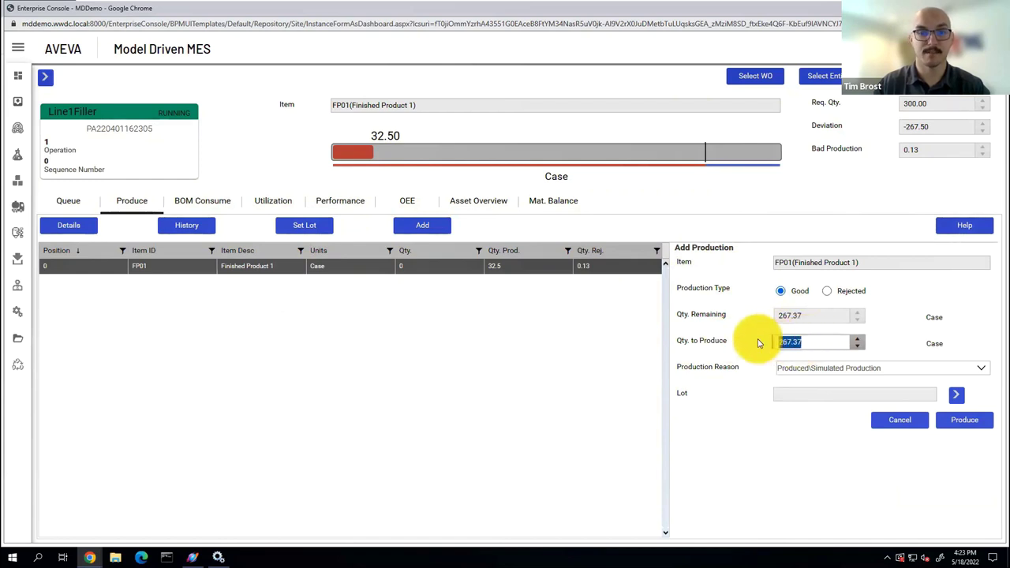
pyautogui.write('260')
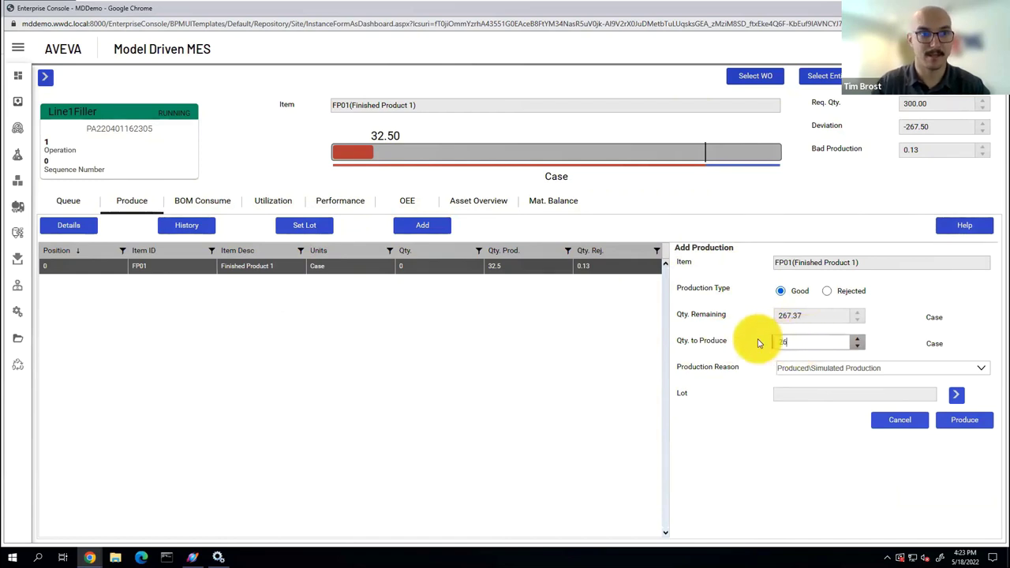
pyautogui.click(929, 400)
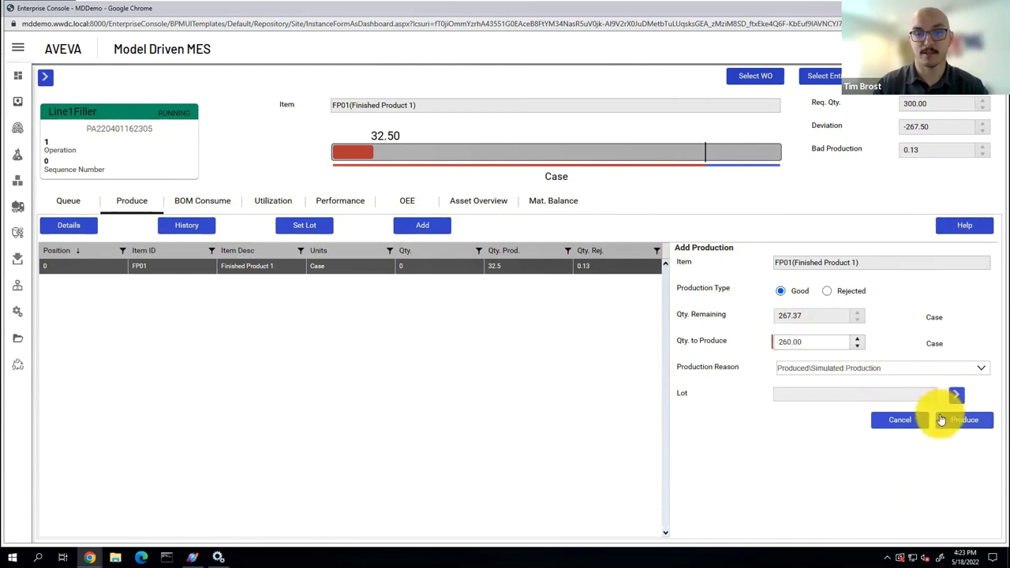
pyautogui.click(955, 394)
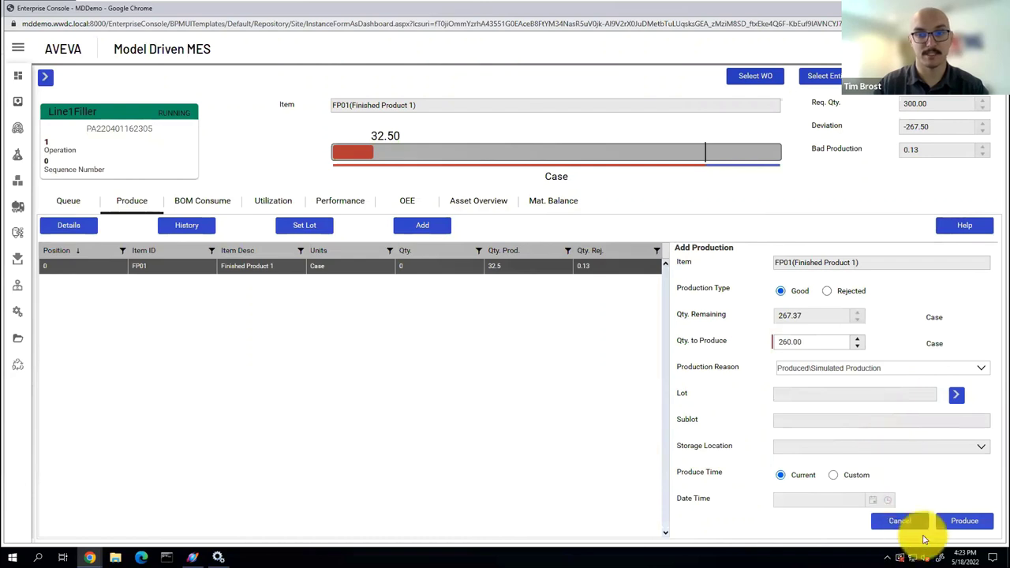
pyautogui.click(958, 522)
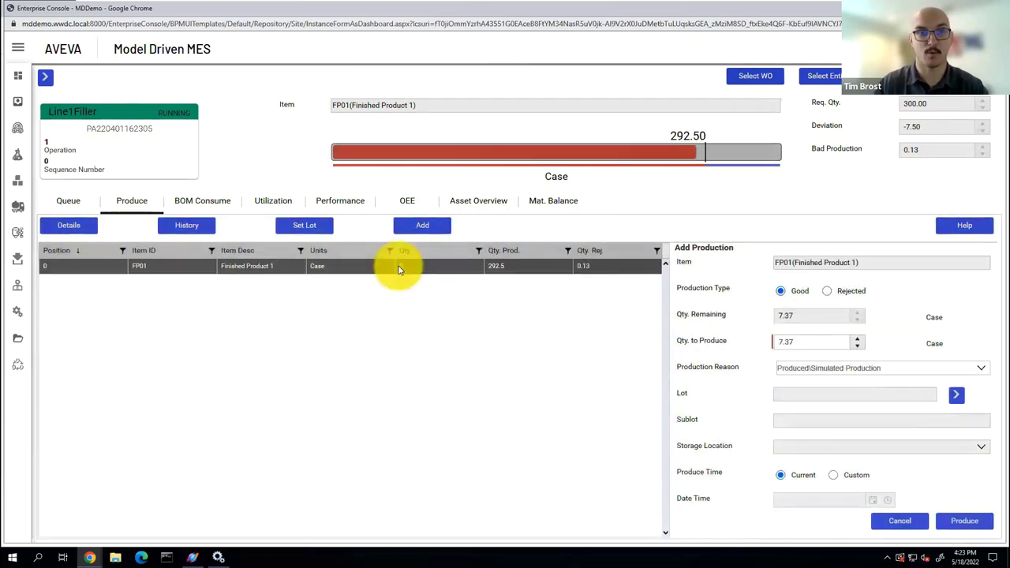
pyautogui.click(191, 202)
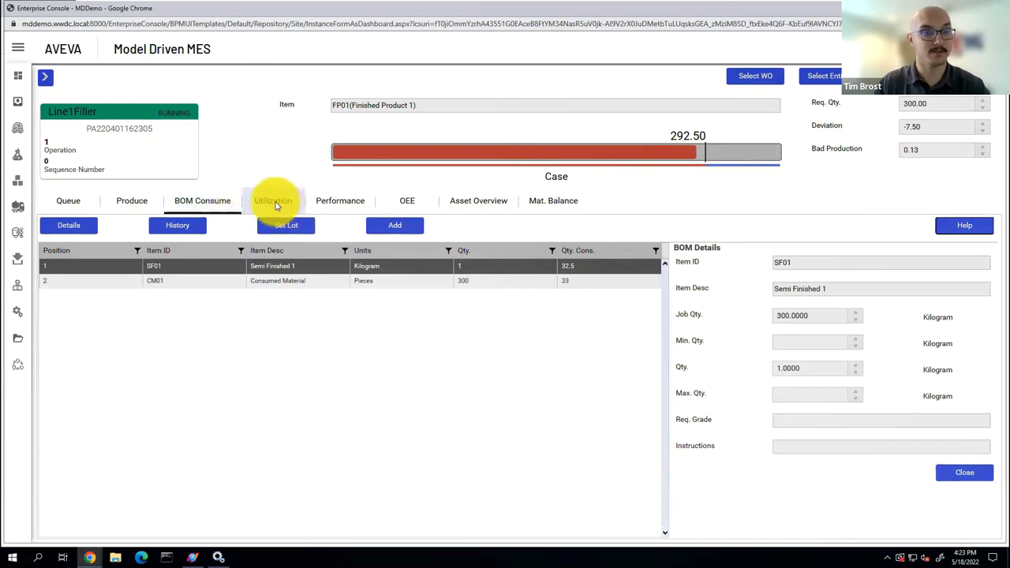
# - Split the degraded-speed event at 4:15:46 PM, logging 3:57:58–4:15:46 PM as Mechanical > Conveyor Jam
pyautogui.click(278, 204)
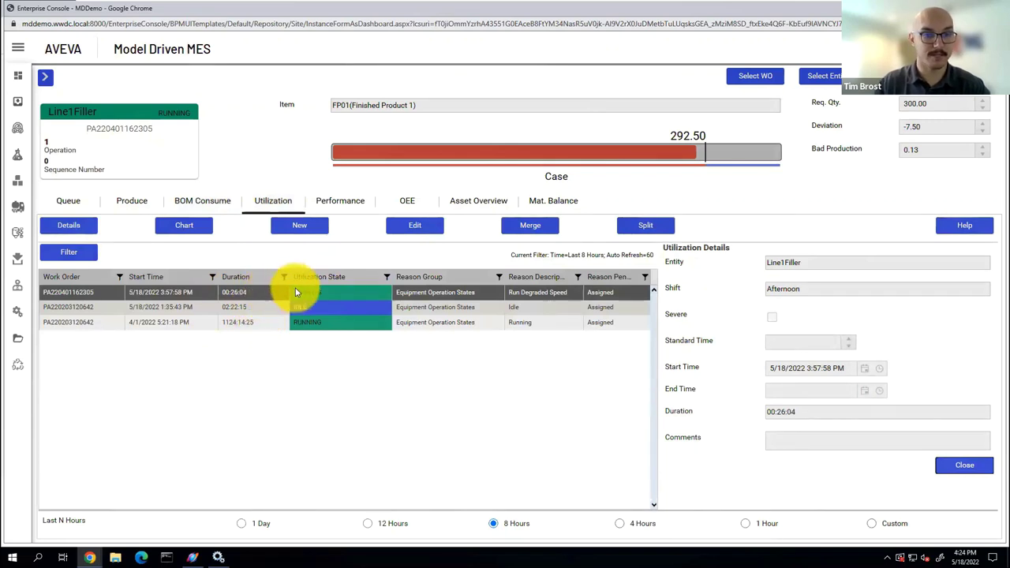
pyautogui.click(643, 228)
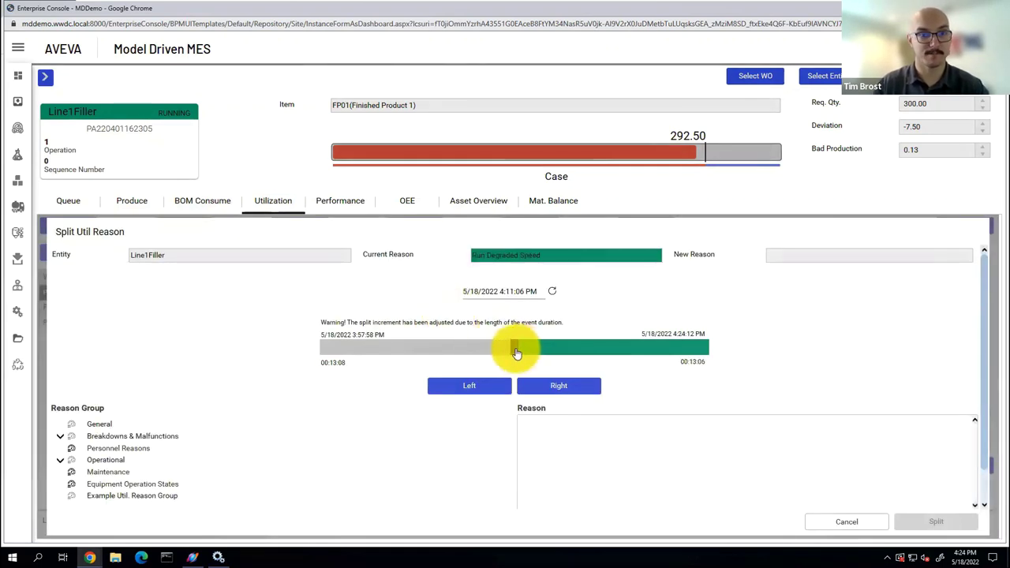
pyautogui.moveTo(517, 352); pyautogui.dragTo(604, 352)
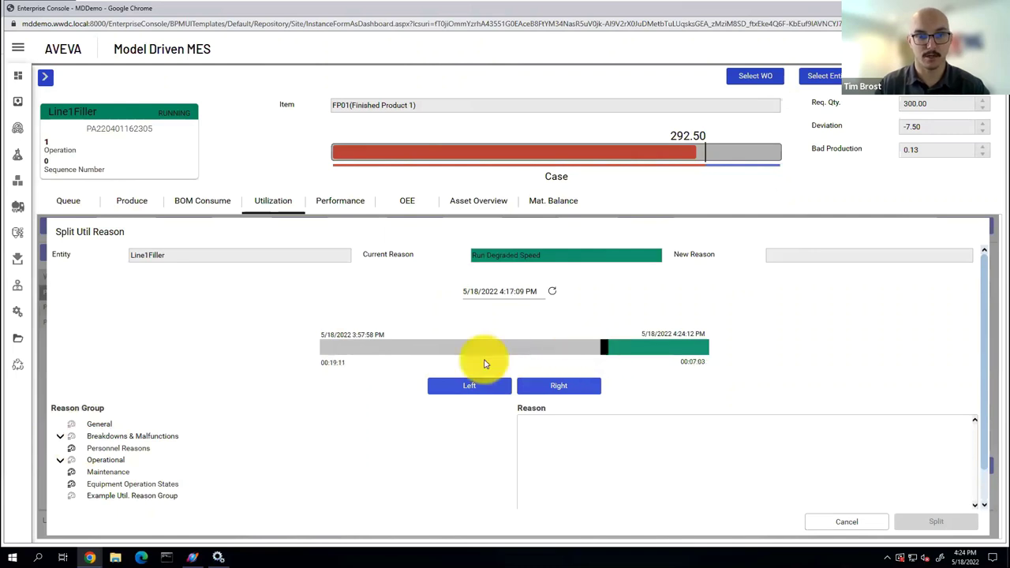
pyautogui.click(60, 437)
pyautogui.click(94, 448)
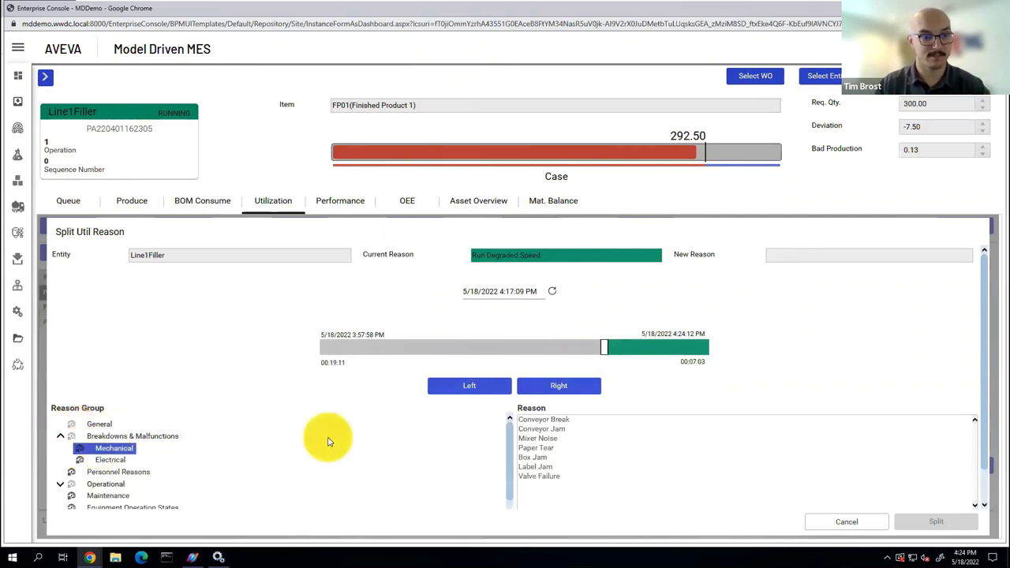
pyautogui.click(548, 420)
pyautogui.click(551, 429)
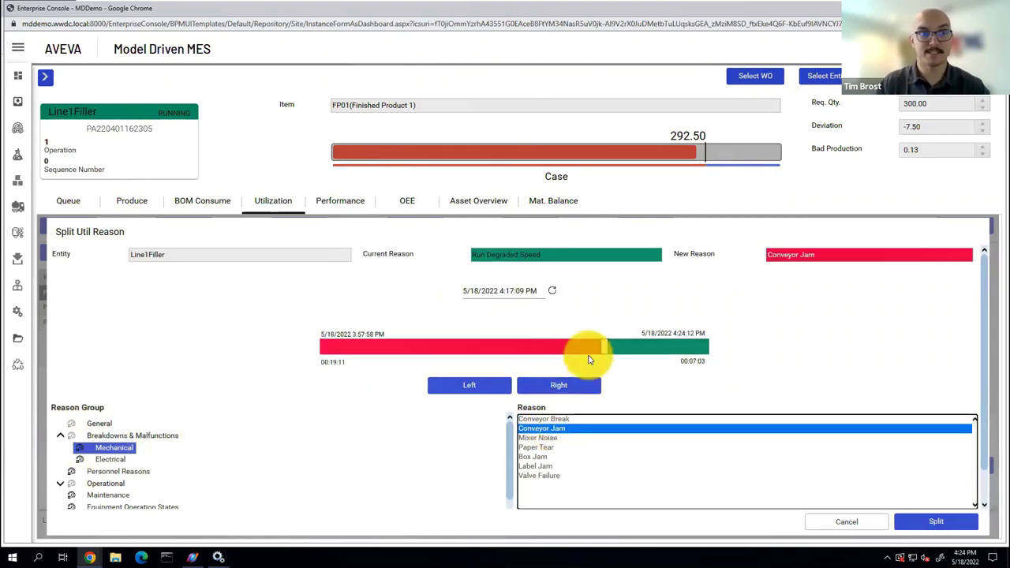
pyautogui.moveTo(603, 347); pyautogui.dragTo(584, 354)
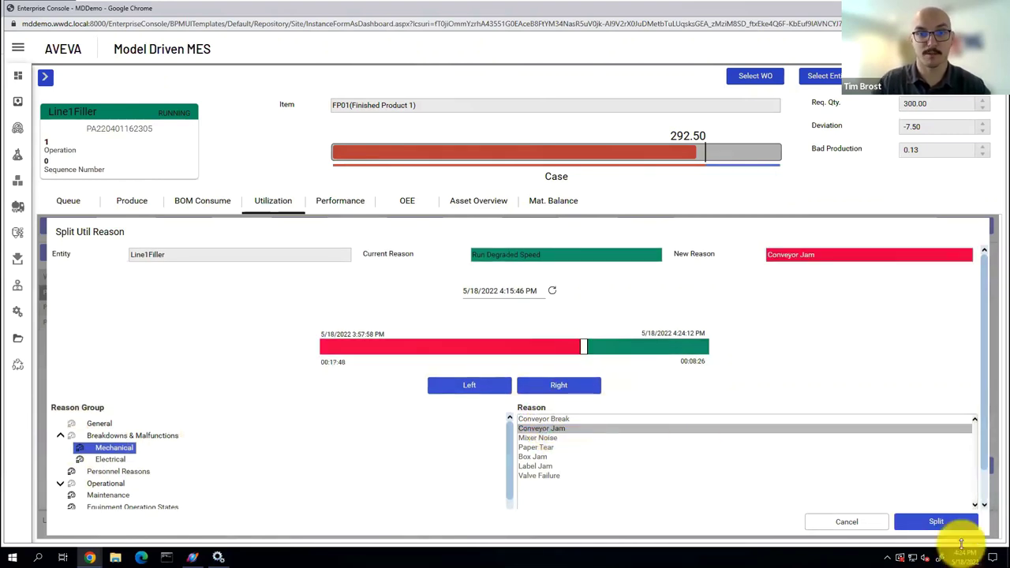
pyautogui.click(934, 524)
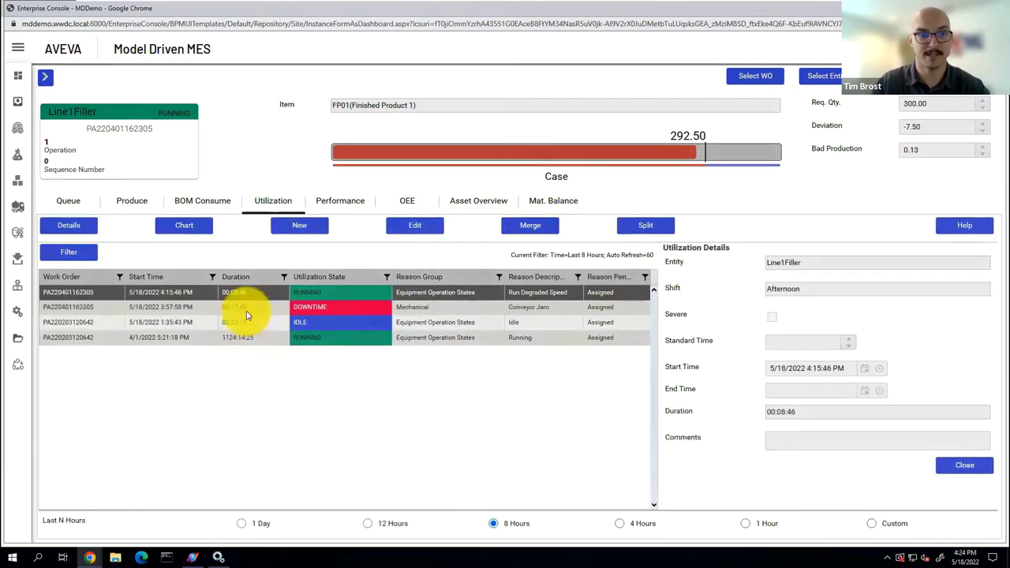
# - Merge the Conveyor Jam downtime period into the following Run Degraded Speed state
pyautogui.click(255, 307)
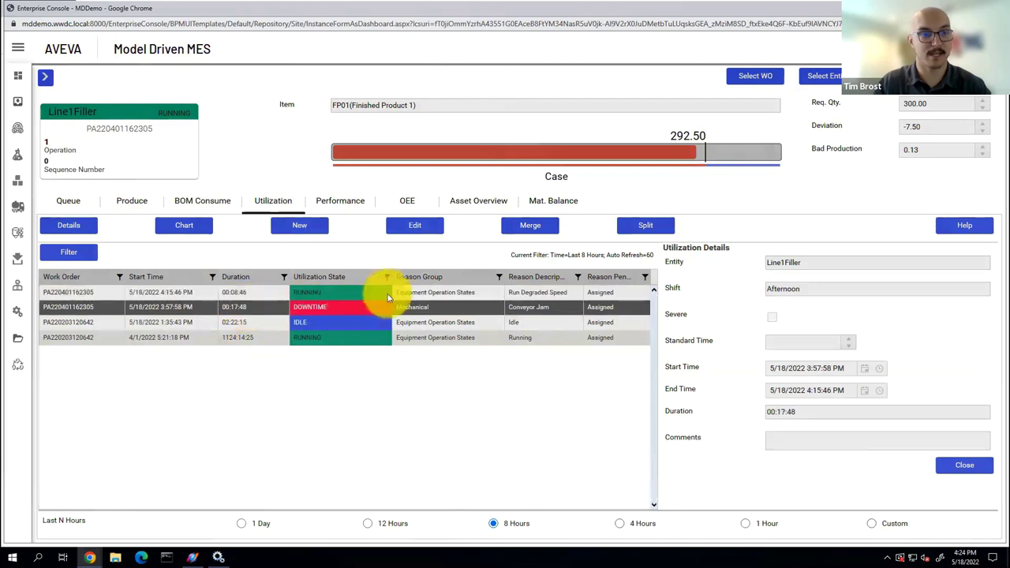
pyautogui.click(533, 225)
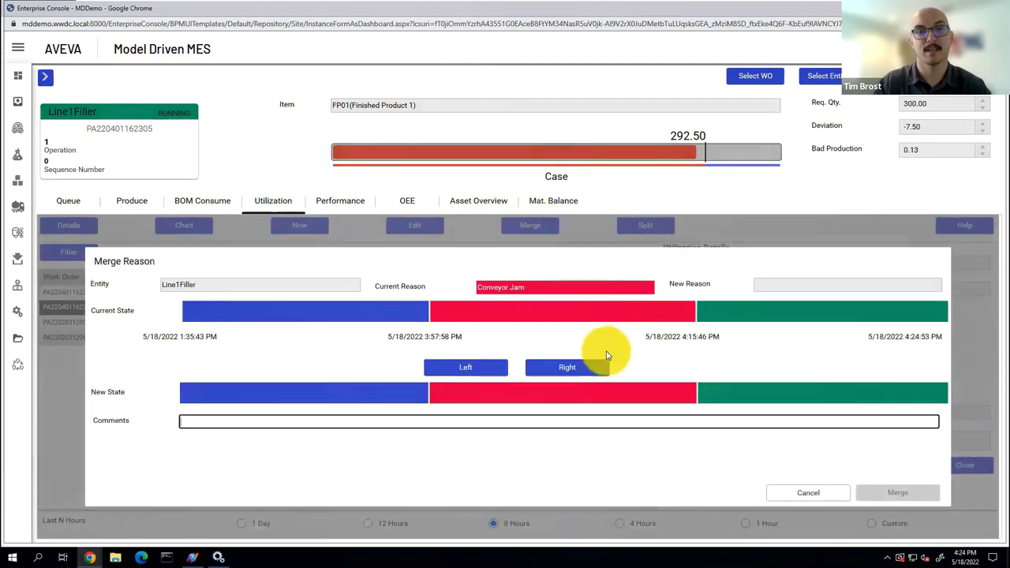
pyautogui.click(575, 368)
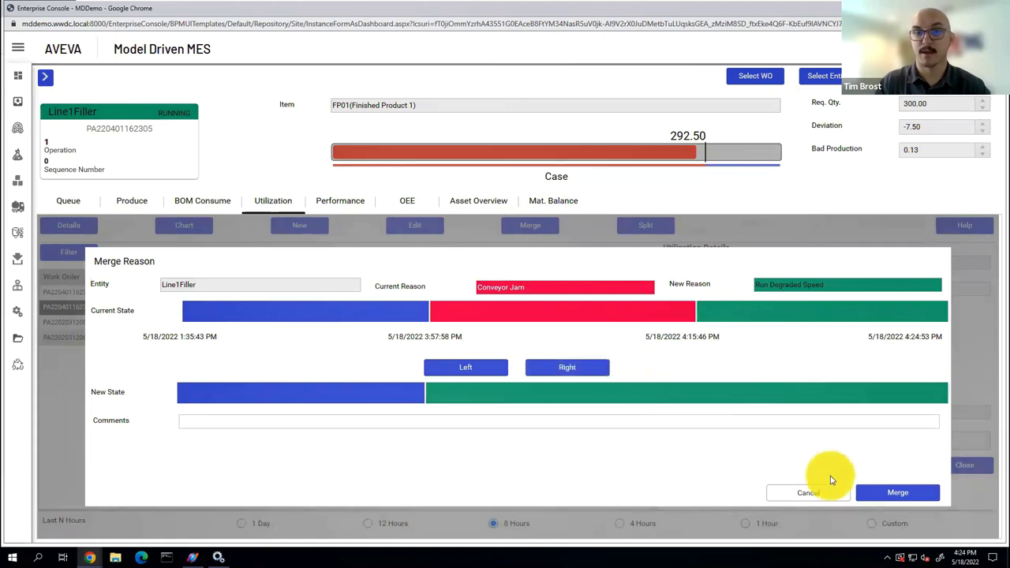
pyautogui.click(890, 495)
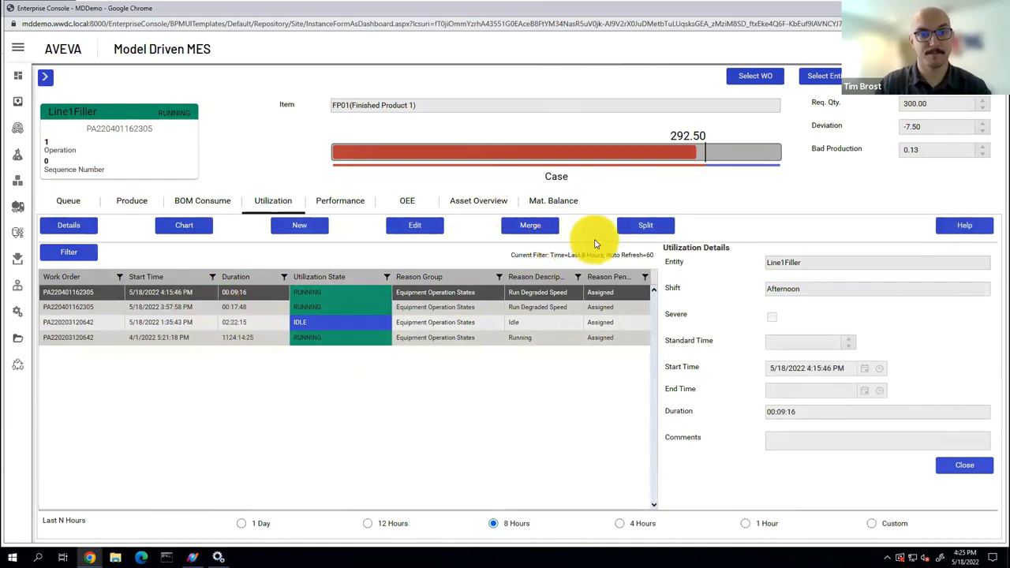
# - Edit the 3:57 PM Run Degraded Speed record's reason to Mechanical > Conveyor Jam
pyautogui.click(272, 307)
pyautogui.click(403, 226)
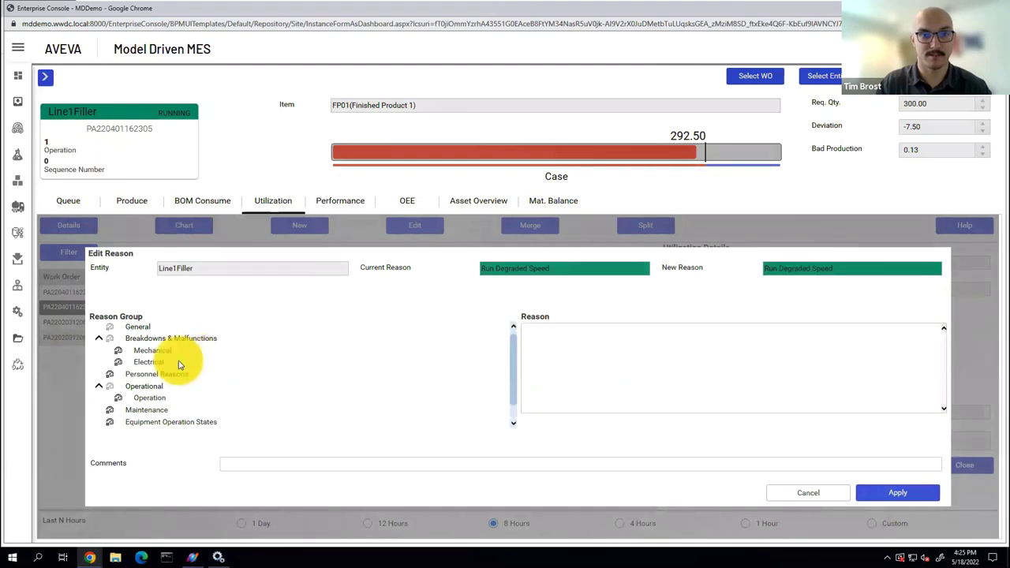
pyautogui.click(152, 350)
pyautogui.click(548, 338)
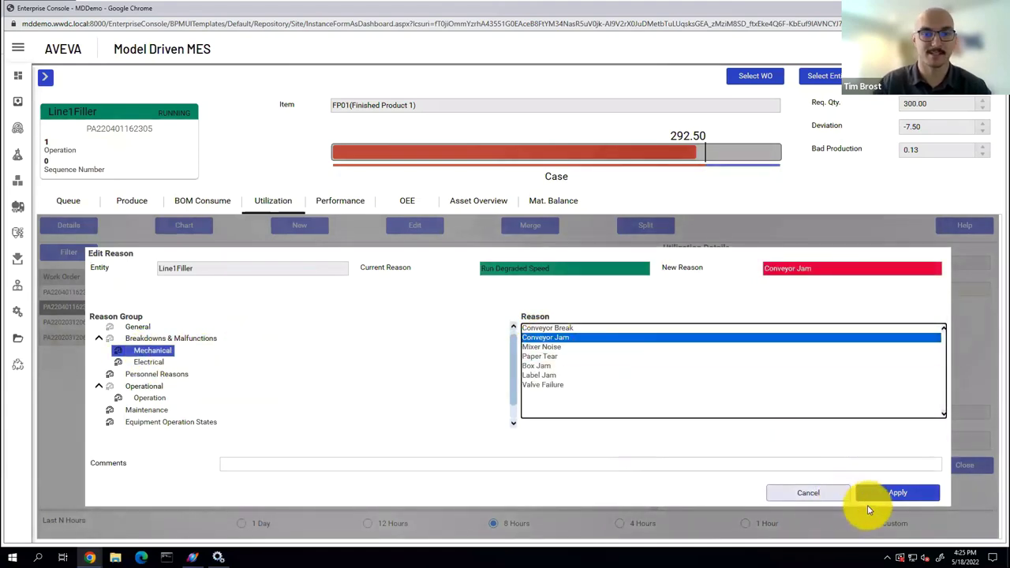
pyautogui.click(890, 493)
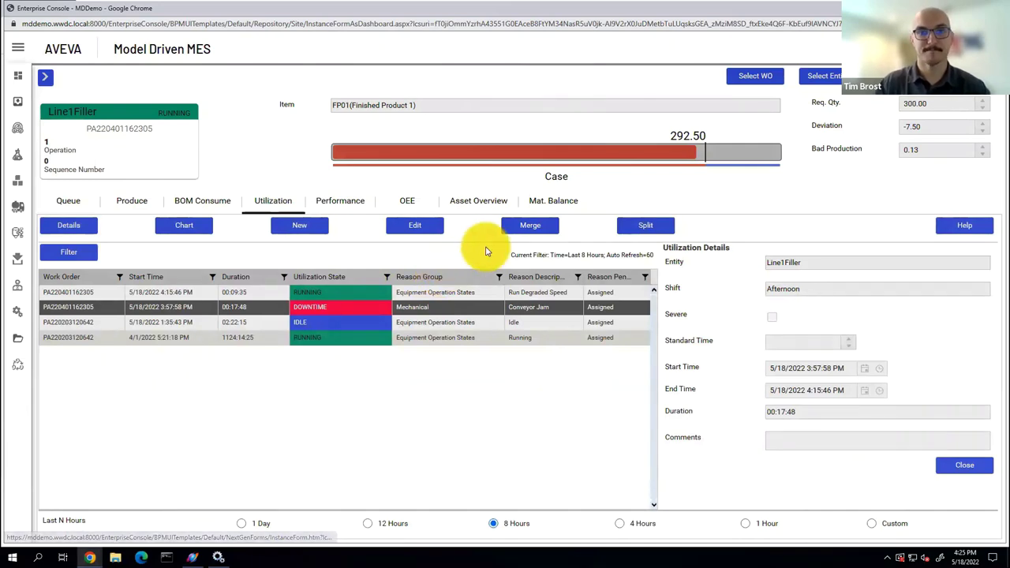
pyautogui.click(343, 206)
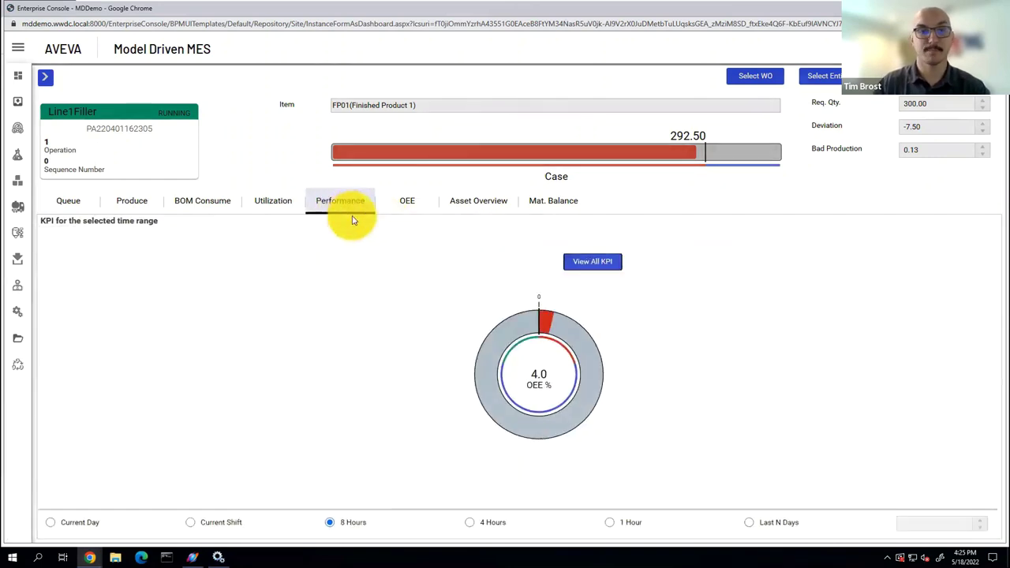
# - View all Line1Filler KPI charts, then scroll through the OEE dashboard's downtime and production charts
pyautogui.click(593, 261)
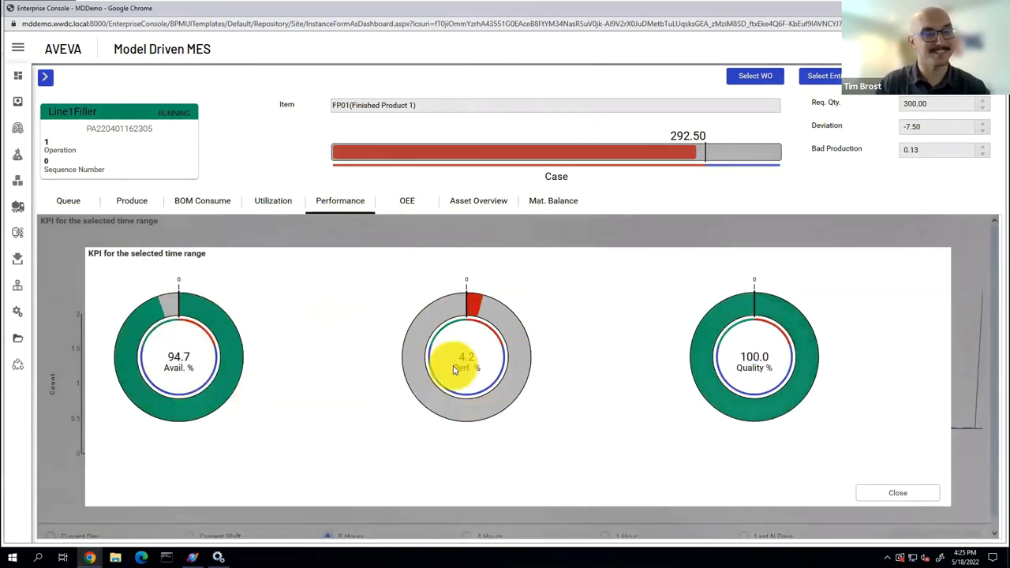
pyautogui.click(899, 496)
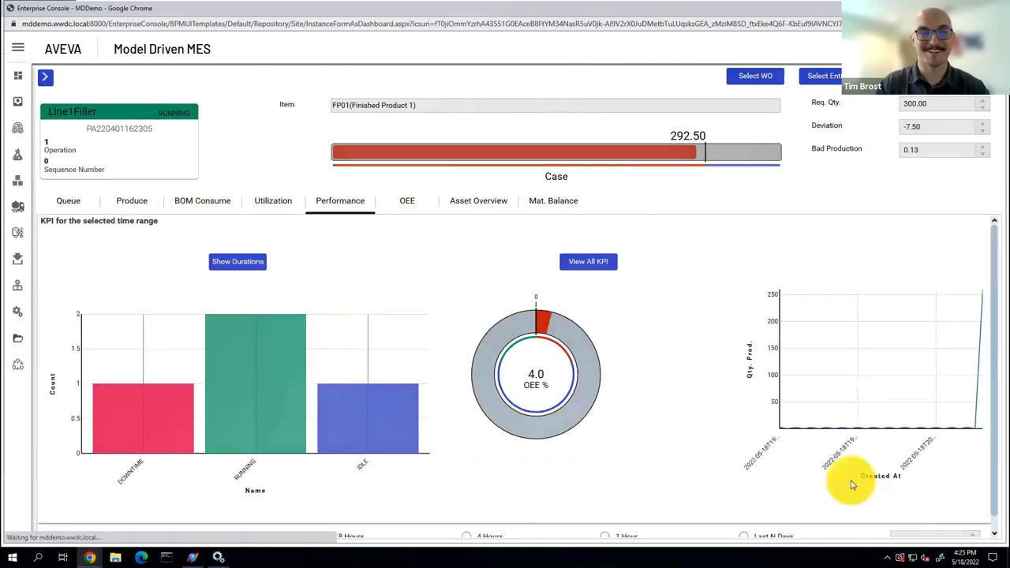
pyautogui.click(404, 203)
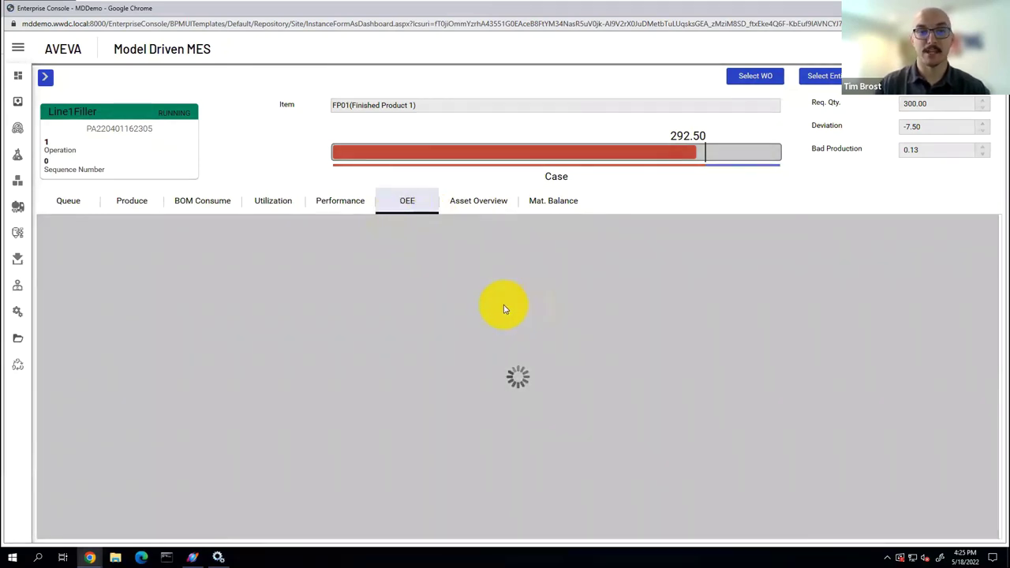
pyautogui.scroll(-2, 505, 307)
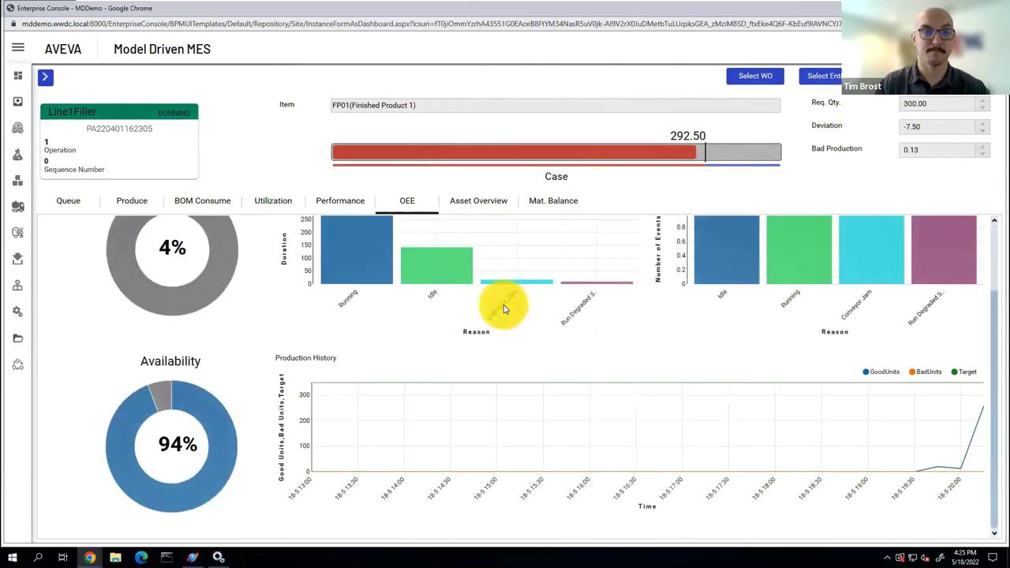
pyautogui.scroll(1, 500, 310)
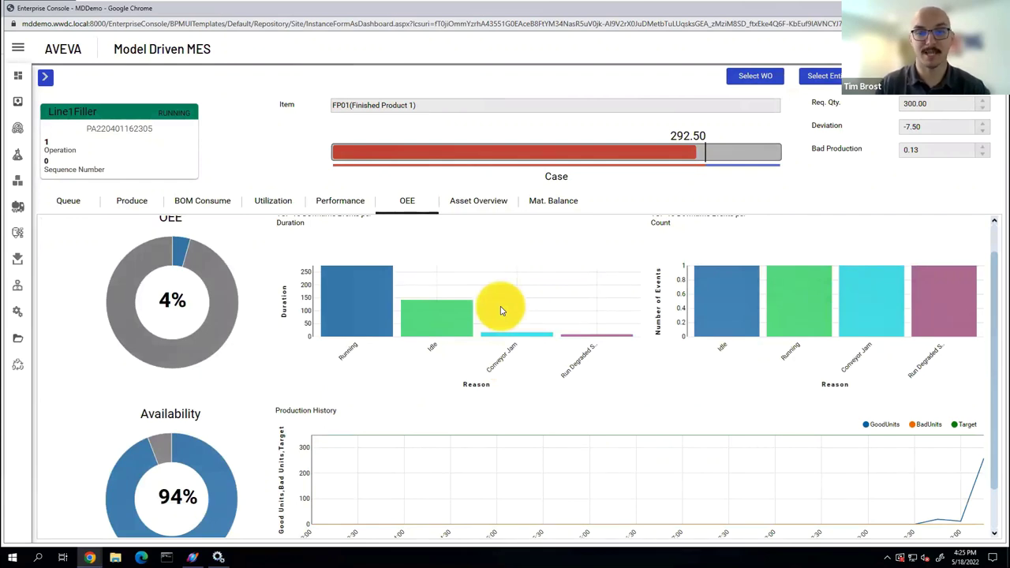
pyautogui.scroll(1, 500, 310)
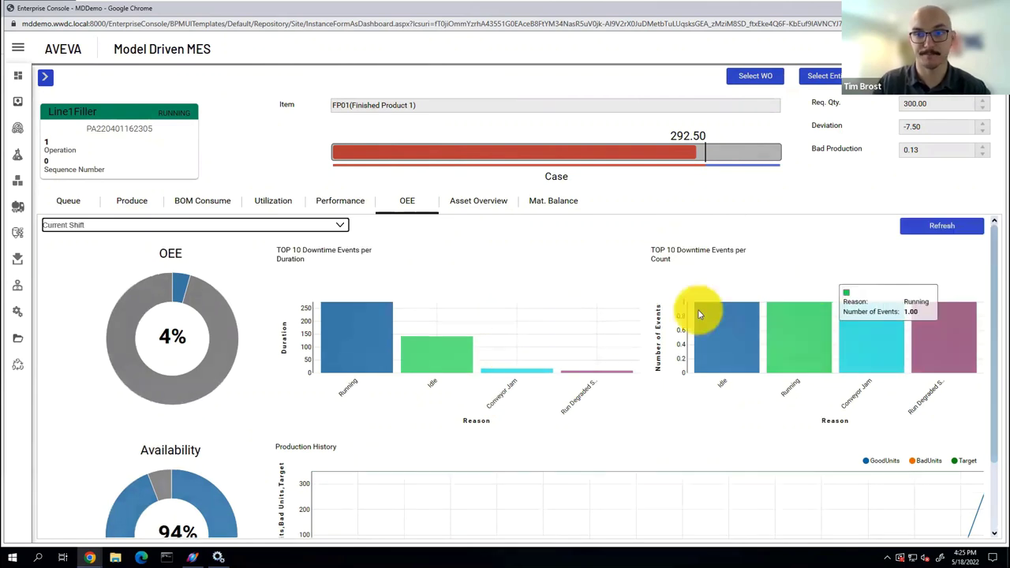
pyautogui.click(553, 203)
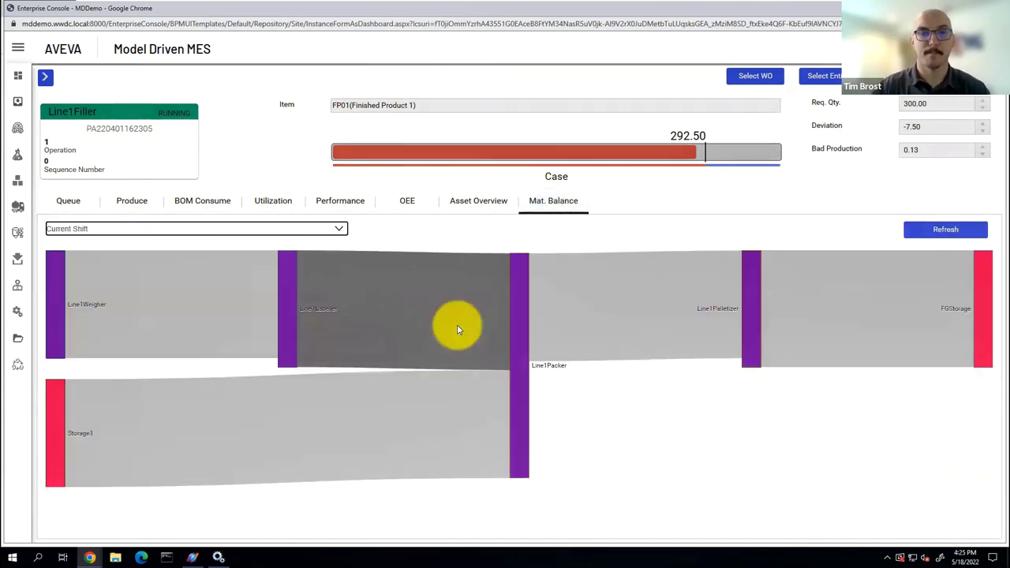
# - Inspect the Mat. Balance Sankey chart tracing flow from Line1Weigher and Storage1 to FGStorage
pyautogui.moveTo(457, 326)
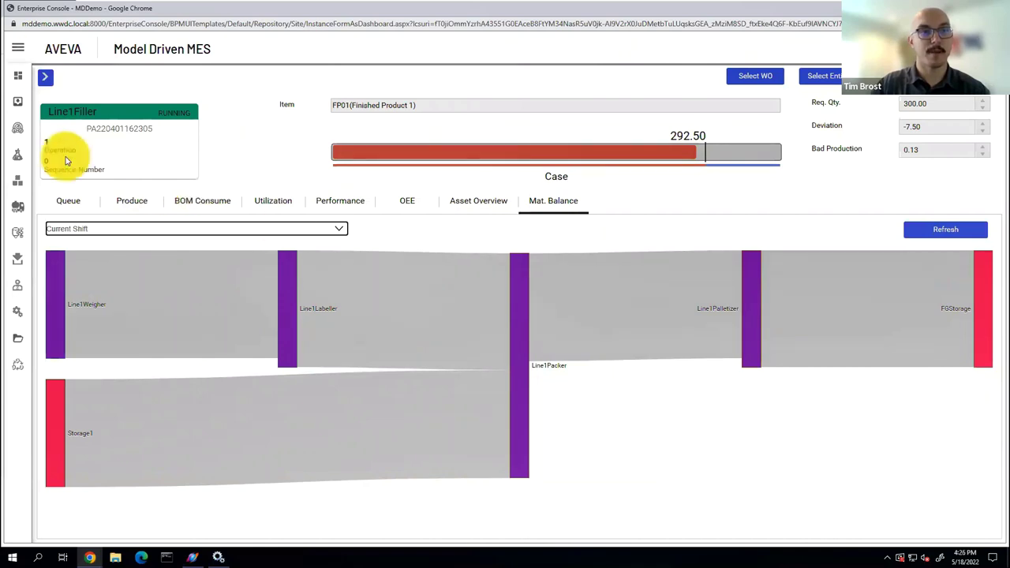
# - Go to Quality > Sample Management from the main menu
pyautogui.click(15, 50)
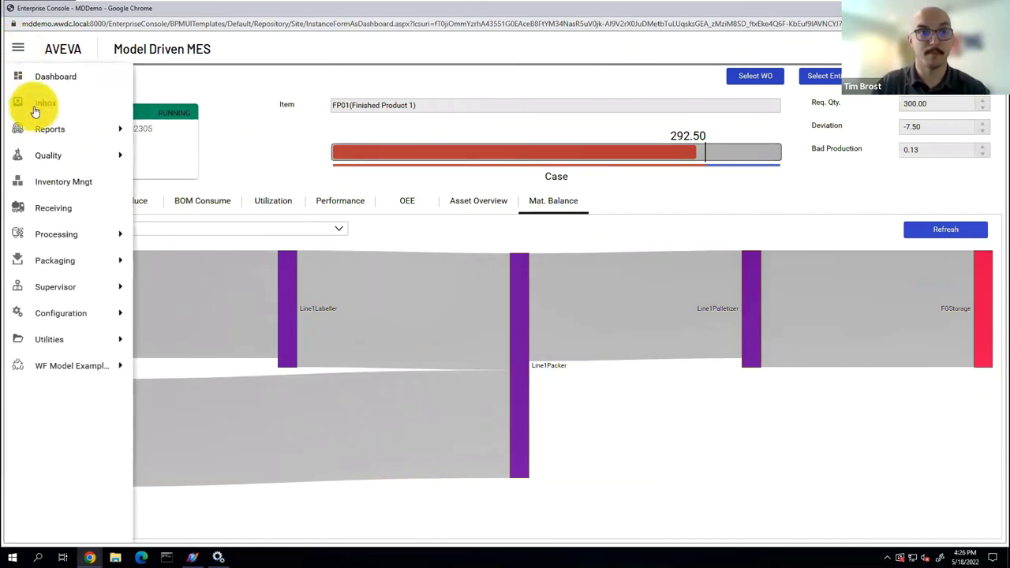
pyautogui.click(50, 158)
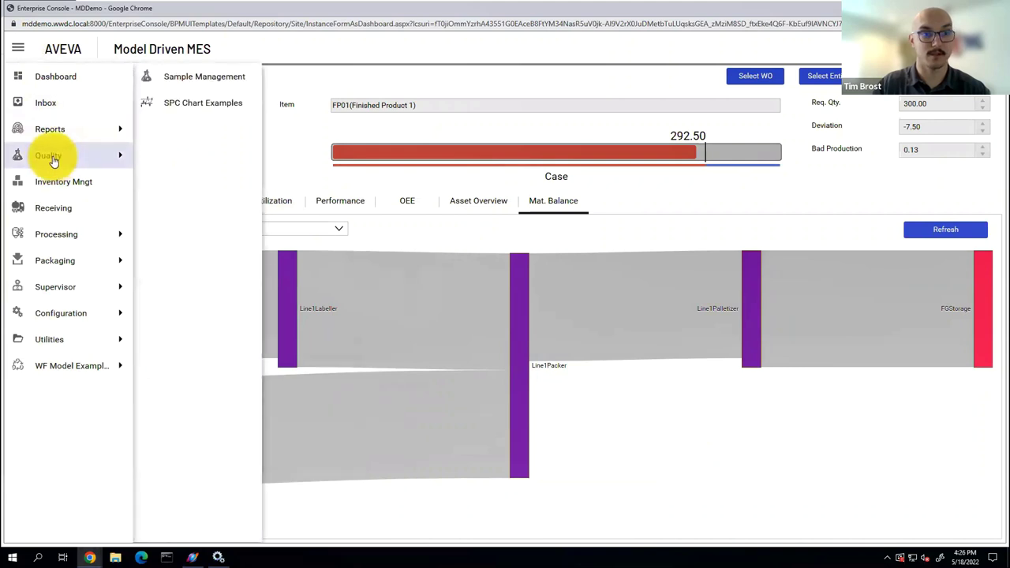
pyautogui.click(192, 78)
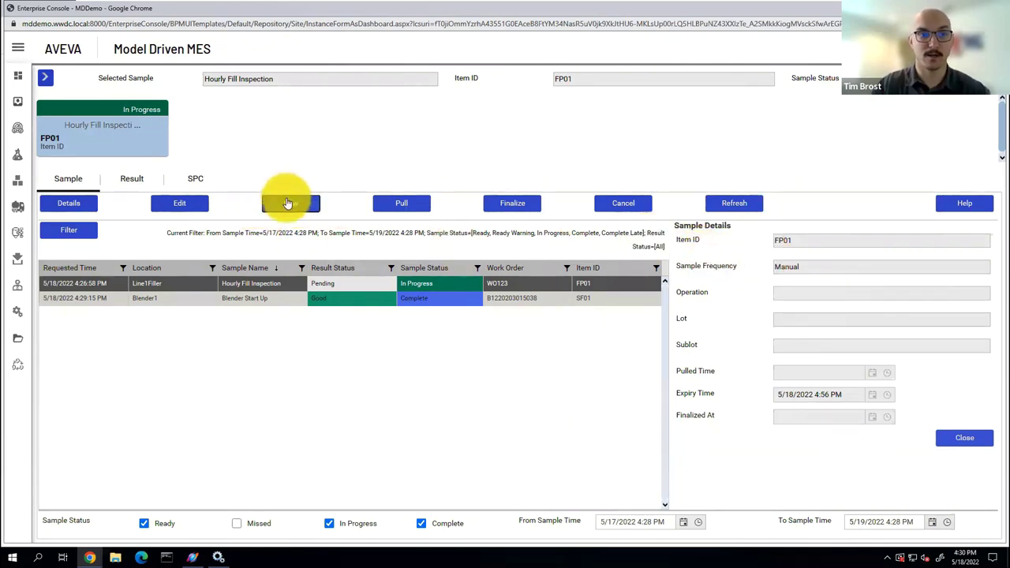
# - Save a new Blender Start Up sample at Blender1 for work order WO123 and item CM02
pyautogui.click(288, 204)
pyautogui.click(982, 247)
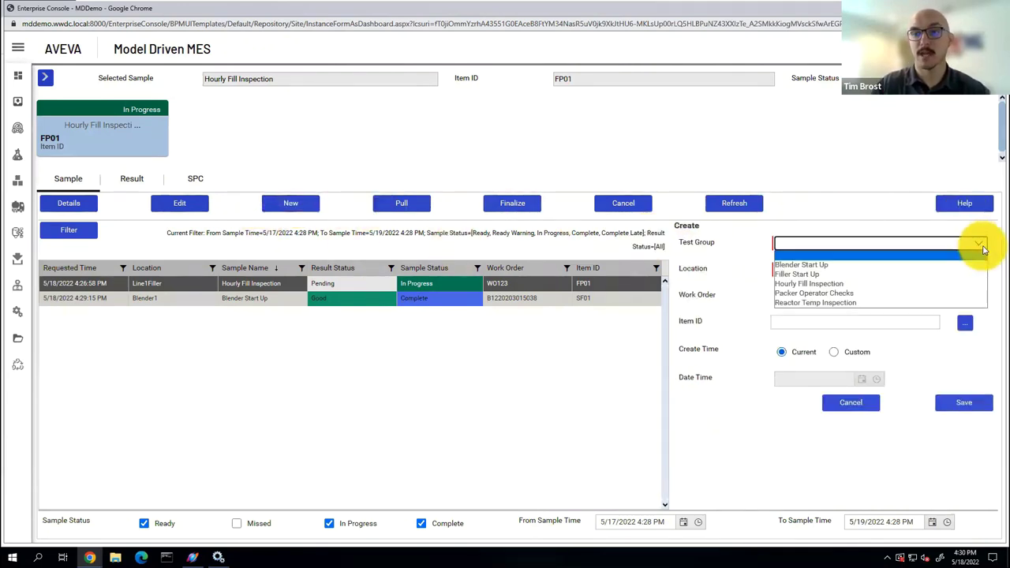
pyautogui.click(931, 271)
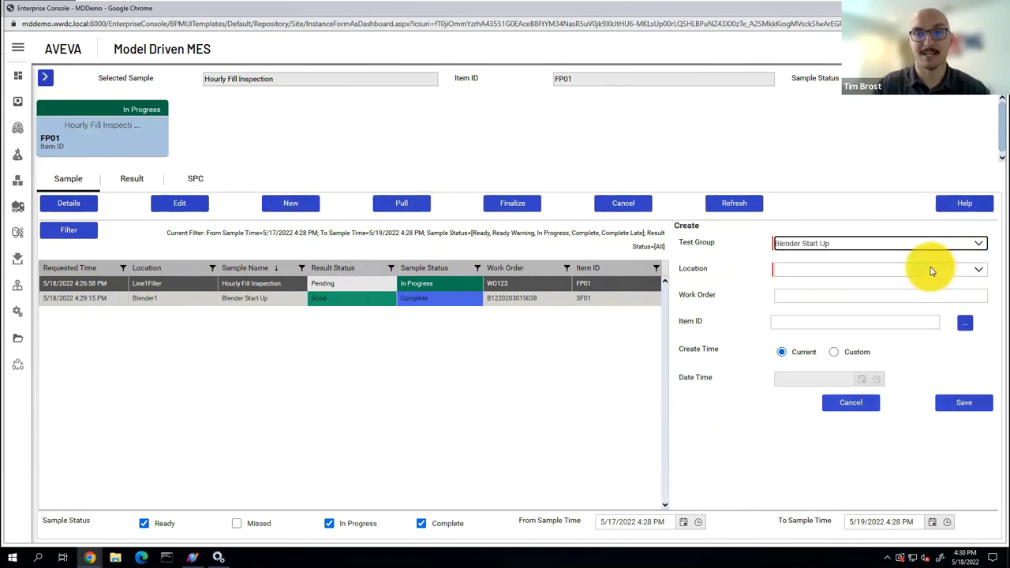
pyautogui.click(929, 270)
pyautogui.click(867, 290)
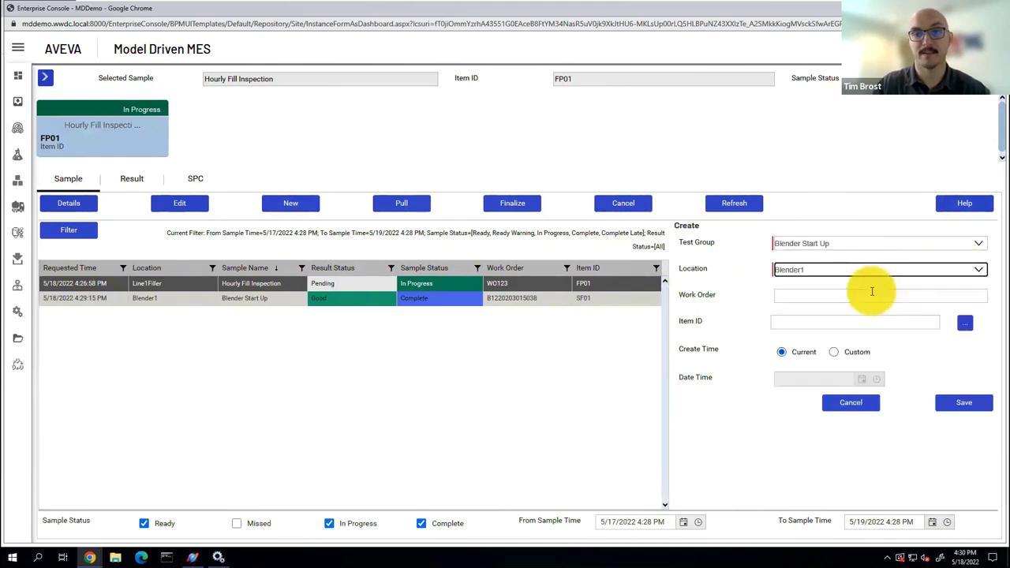
pyautogui.click(849, 294)
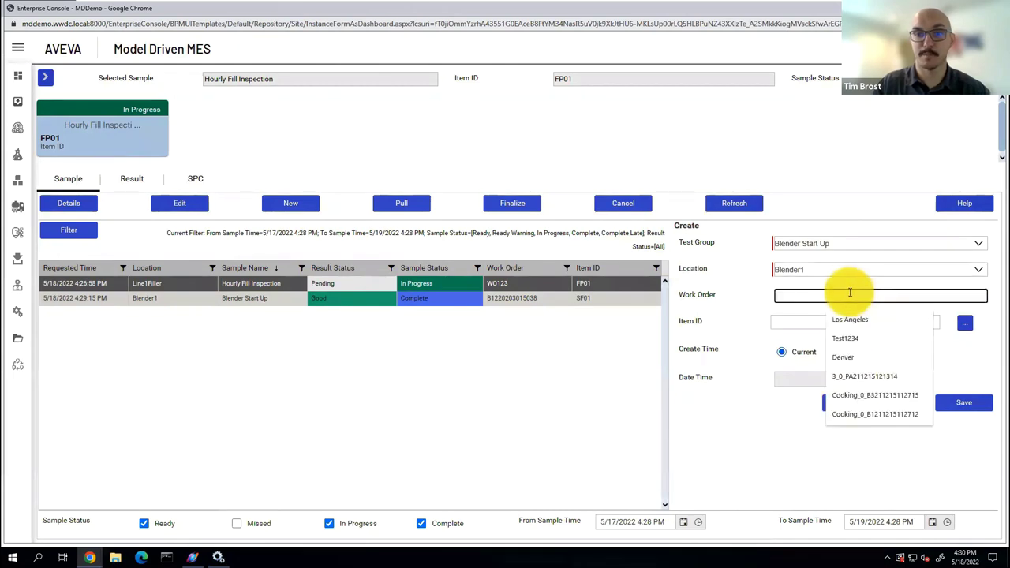
pyautogui.write('WO123')
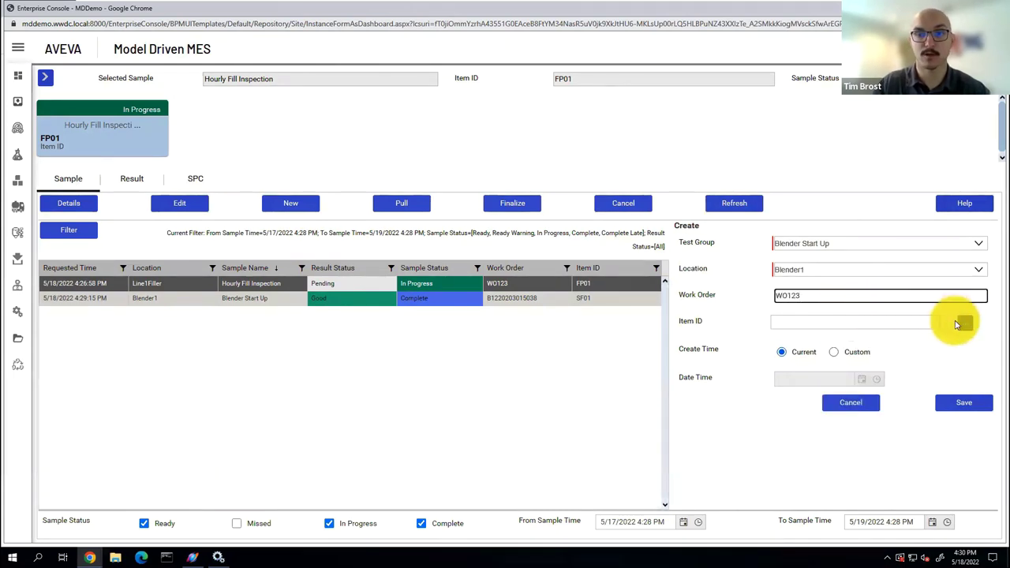
pyautogui.click(963, 325)
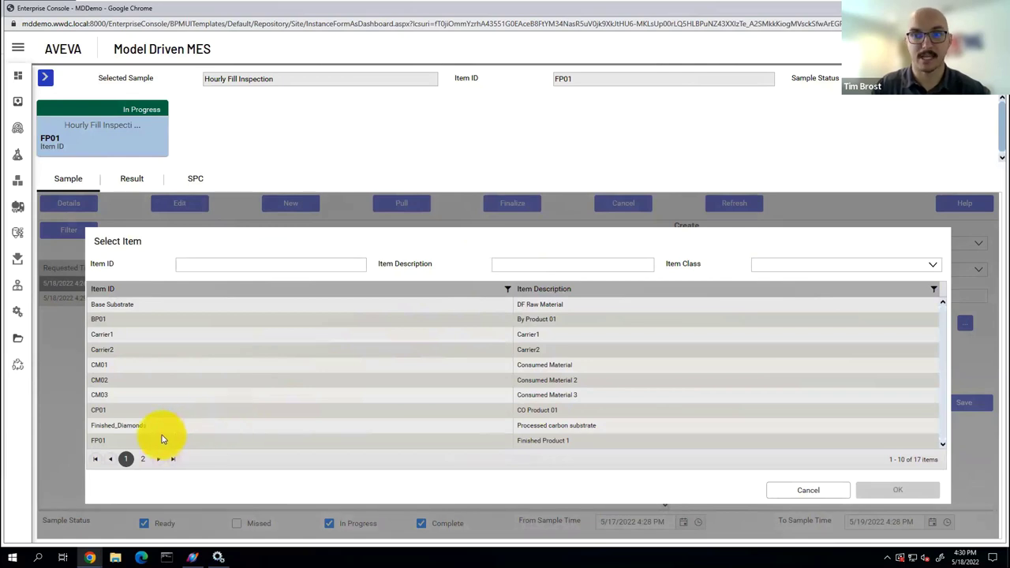
pyautogui.click(110, 381)
pyautogui.click(874, 489)
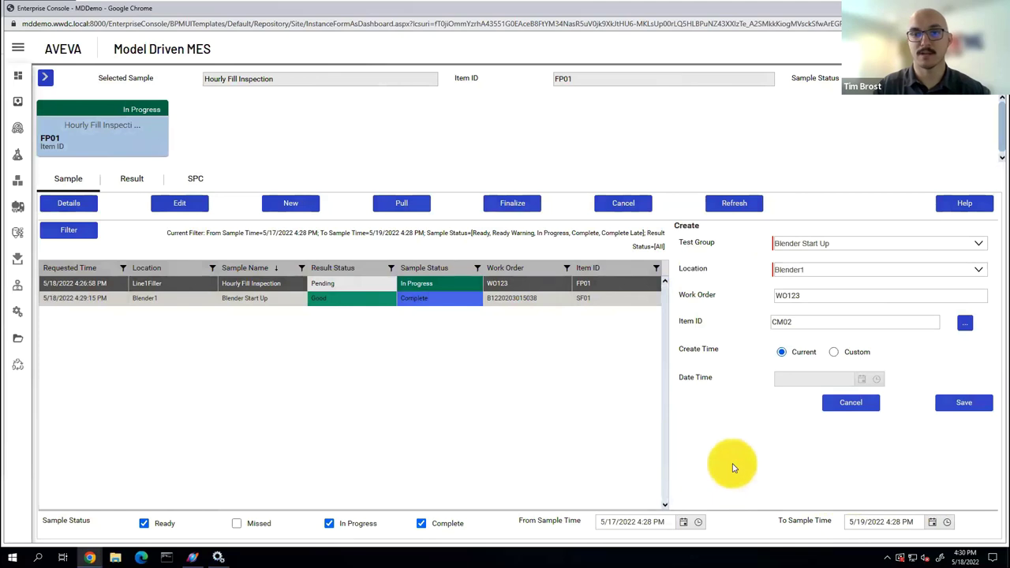
pyautogui.click(972, 407)
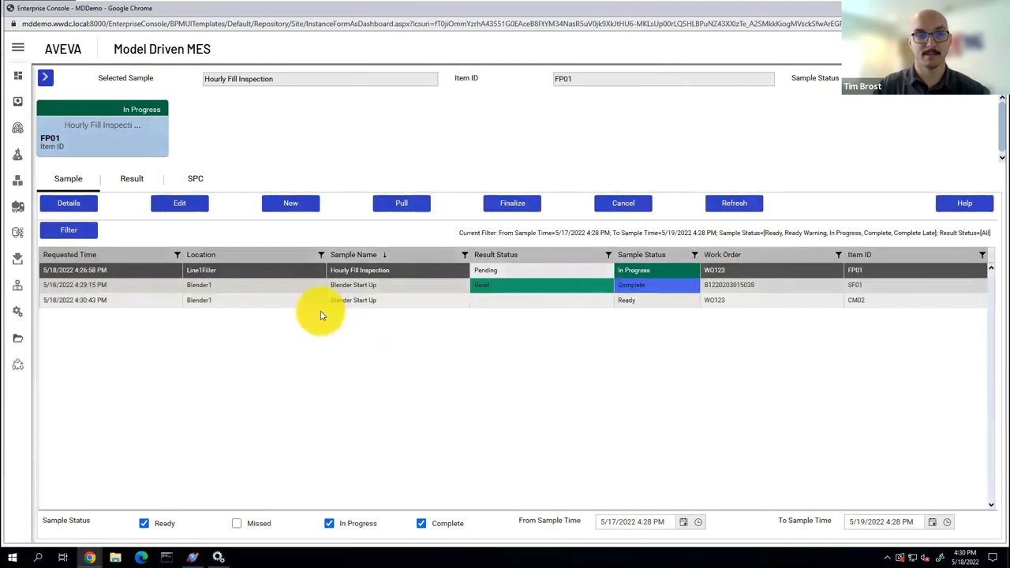
# - Open result entry for the new Blender Start Up sample and record 20 for the temperature setpoint
pyautogui.click(214, 306)
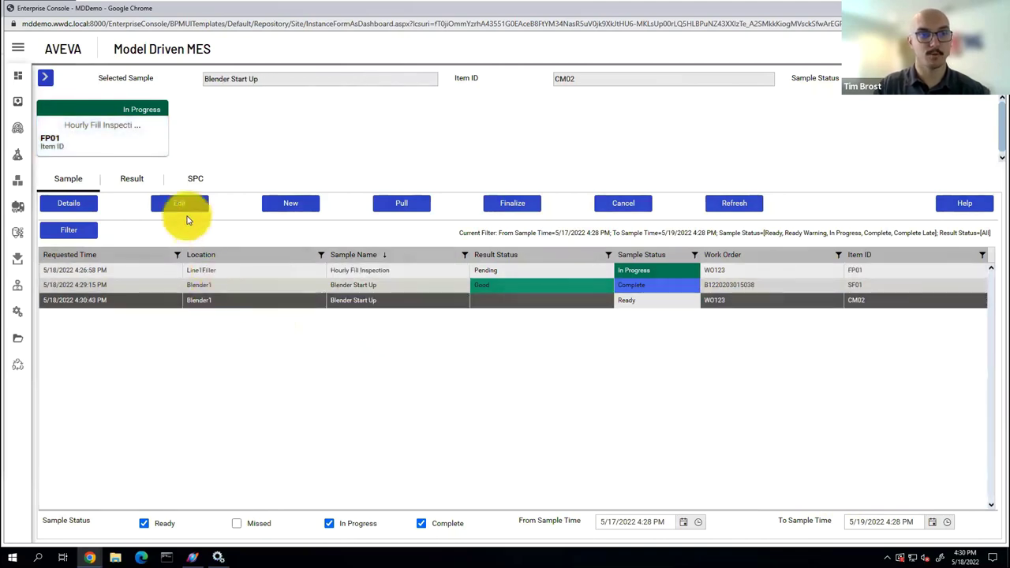
pyautogui.click(132, 180)
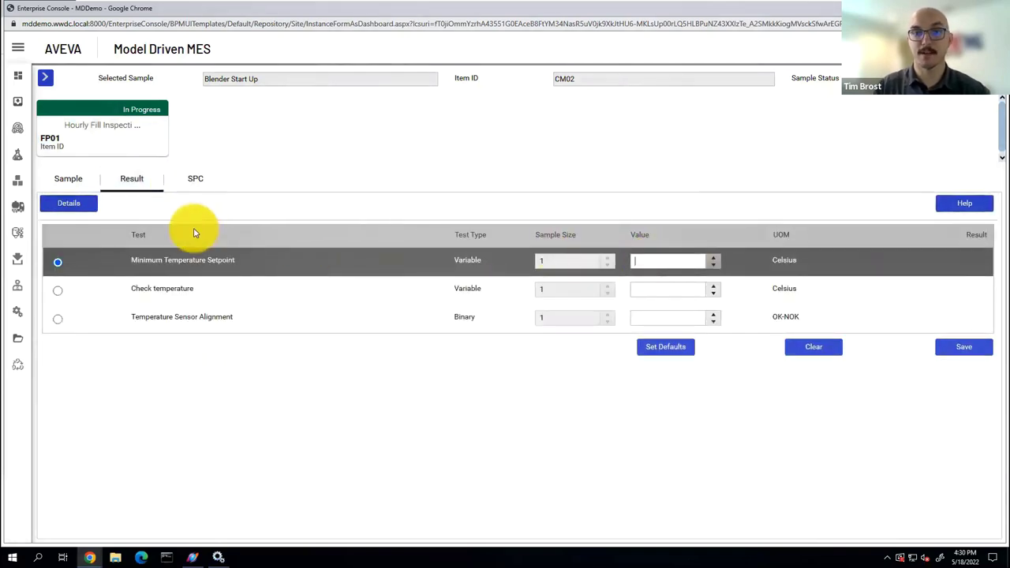
pyautogui.click(71, 205)
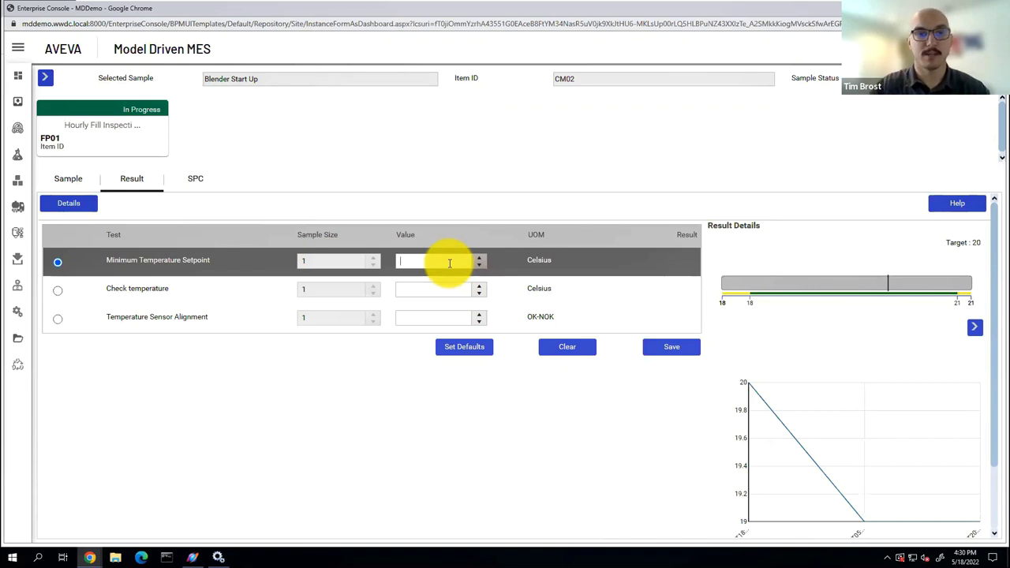
pyautogui.write('20')
pyautogui.click(659, 348)
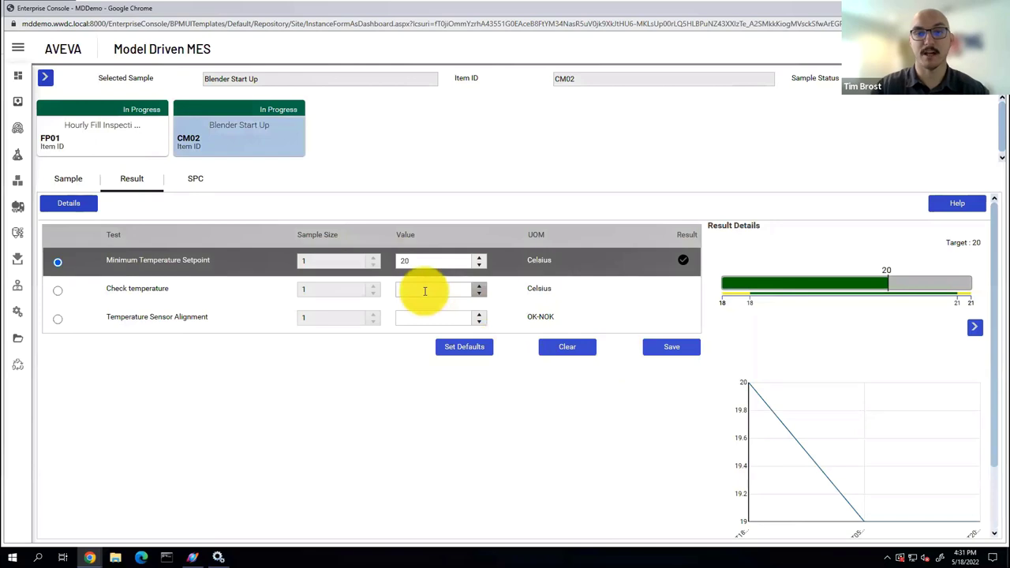
# - Record 28.0 for Check temperature and 1 for Temperature Sensor Alignment, then return to the sample list
pyautogui.click(424, 291)
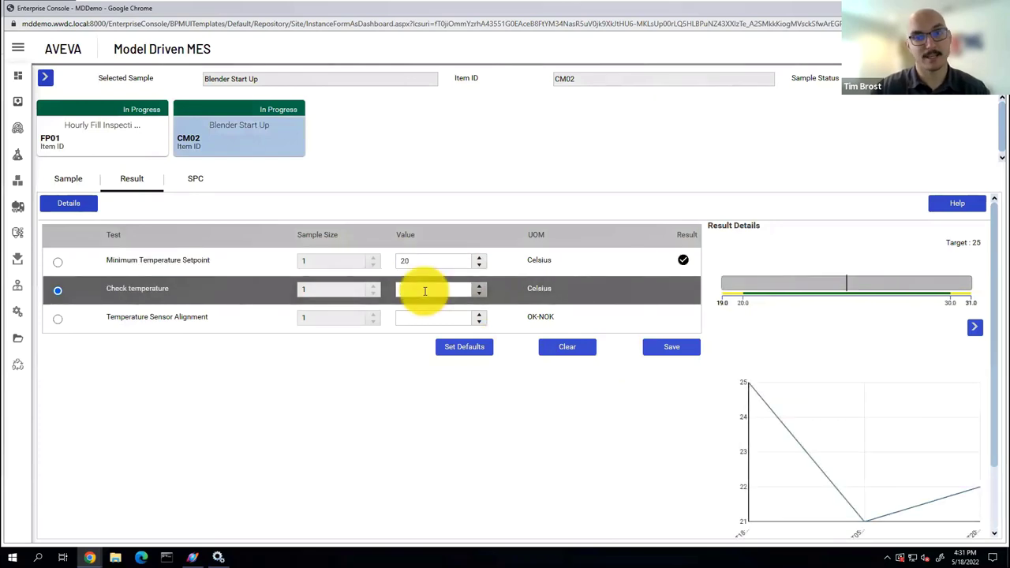
pyautogui.write('2')
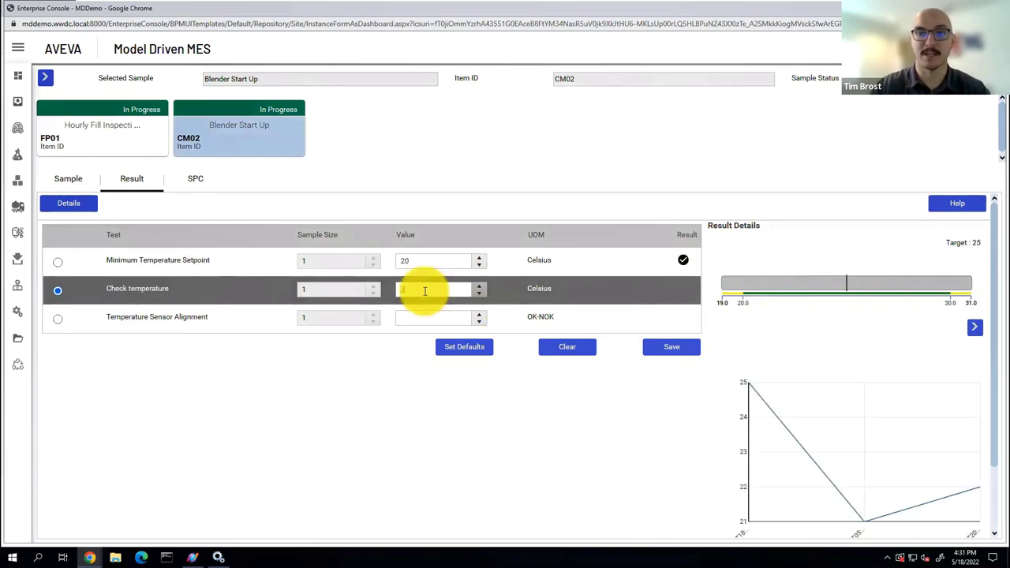
pyautogui.write('8')
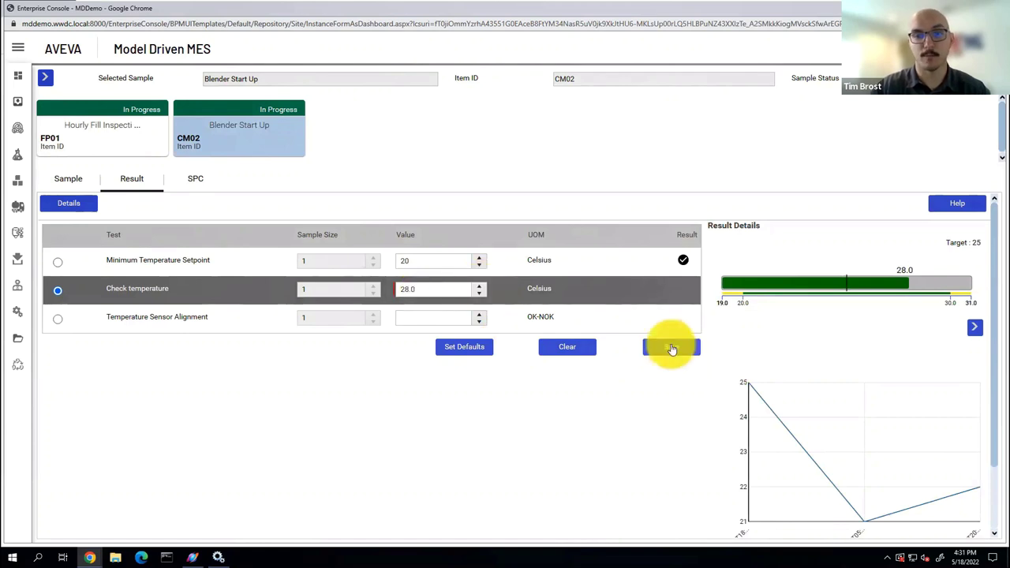
pyautogui.click(672, 348)
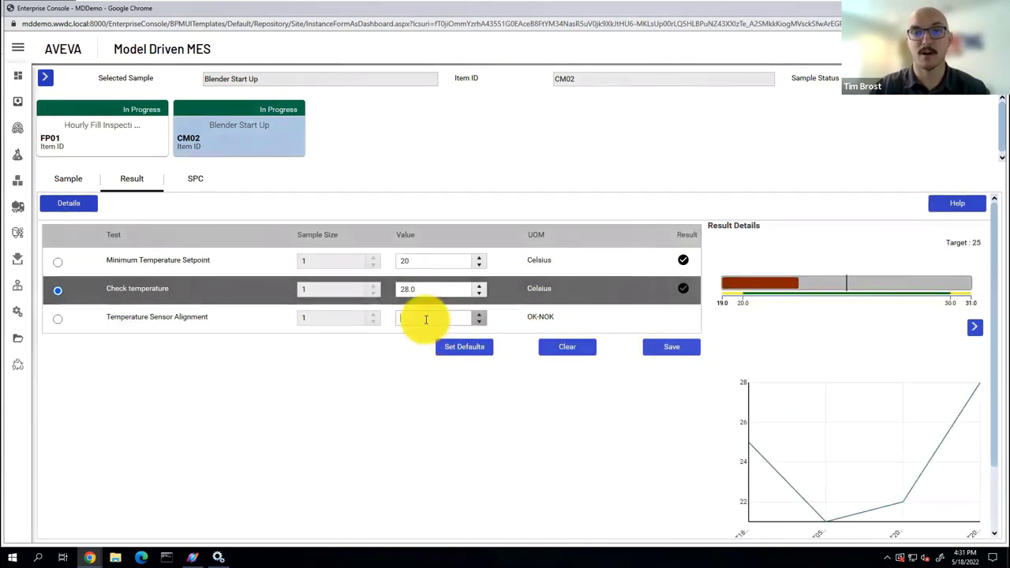
pyautogui.click(425, 319)
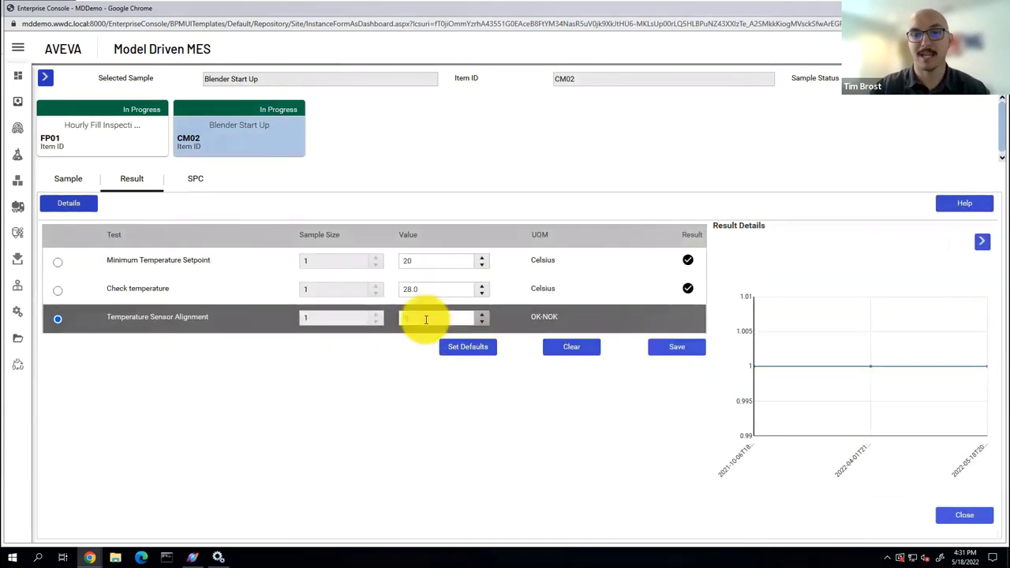
pyautogui.write('1')
pyautogui.click(660, 347)
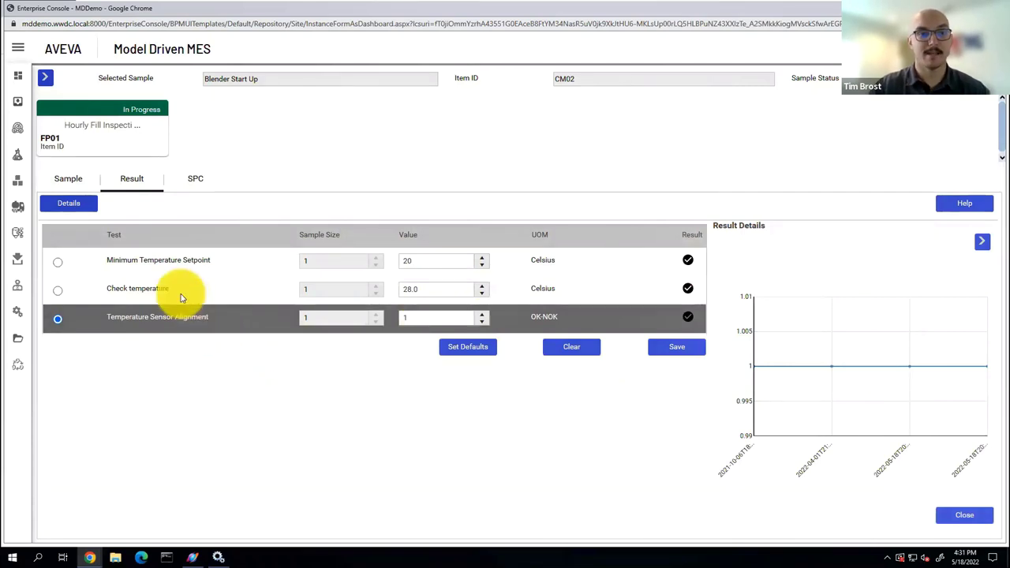
pyautogui.click(69, 184)
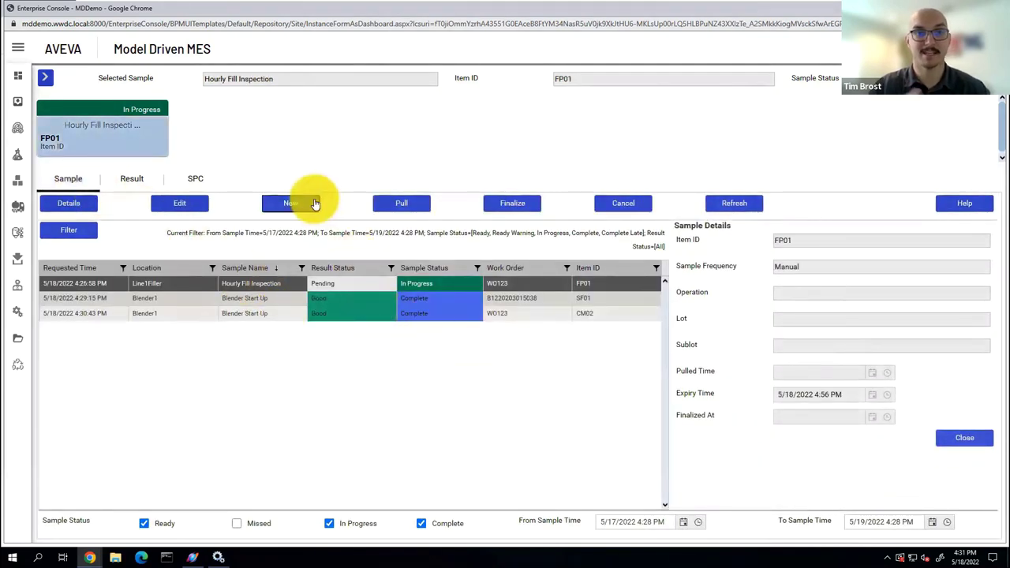
# - Create a new sample with test group Blender Start Up at location Blender1
pyautogui.click(314, 203)
pyautogui.click(972, 242)
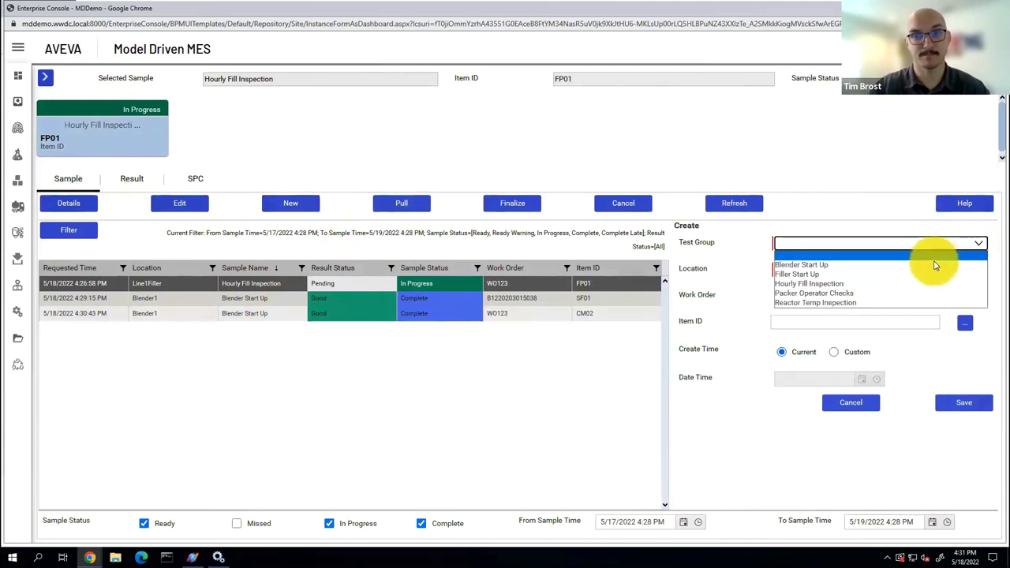
pyautogui.click(933, 265)
pyautogui.click(943, 270)
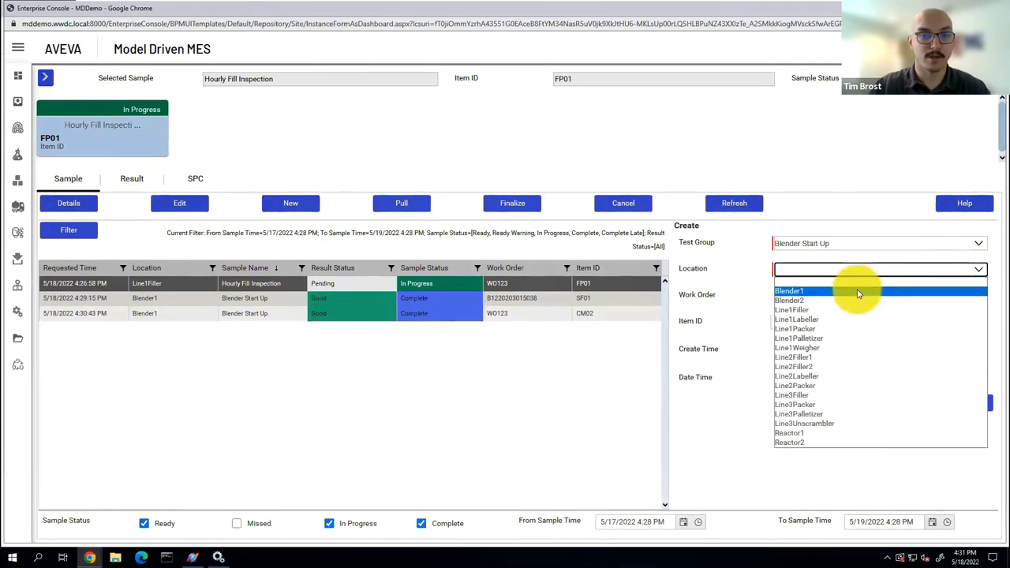
pyautogui.click(858, 292)
pyautogui.click(963, 409)
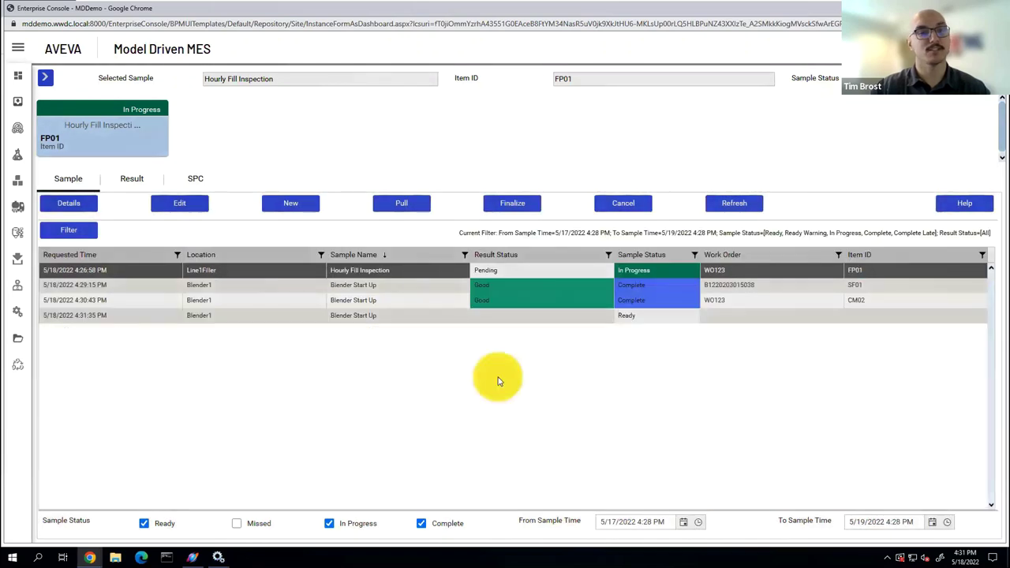
# - Open result entry for the Blender1 sample and record 25 for the Minimum Temperature Setpoint
pyautogui.click(315, 315)
pyautogui.click(135, 179)
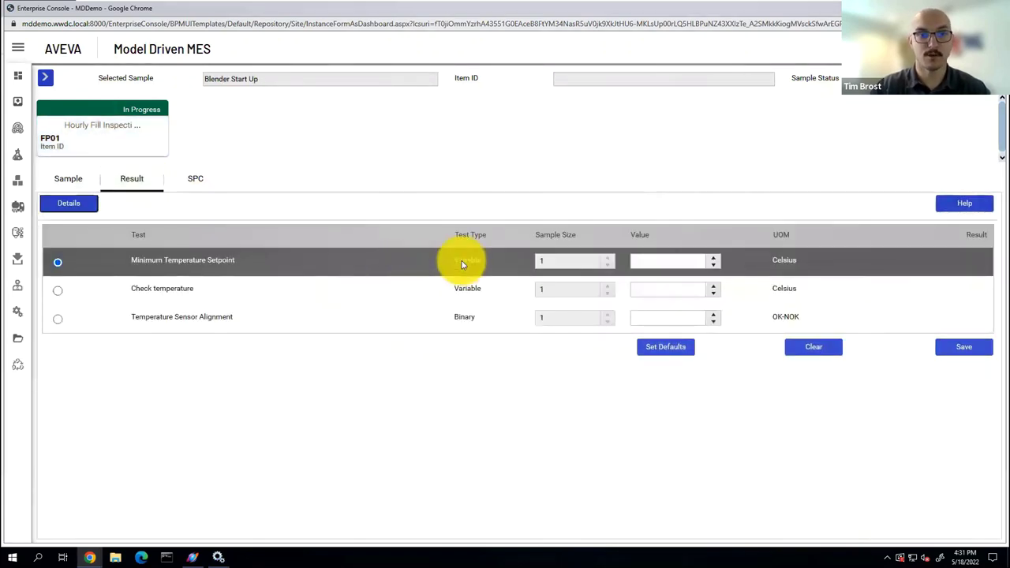
pyautogui.click(654, 262)
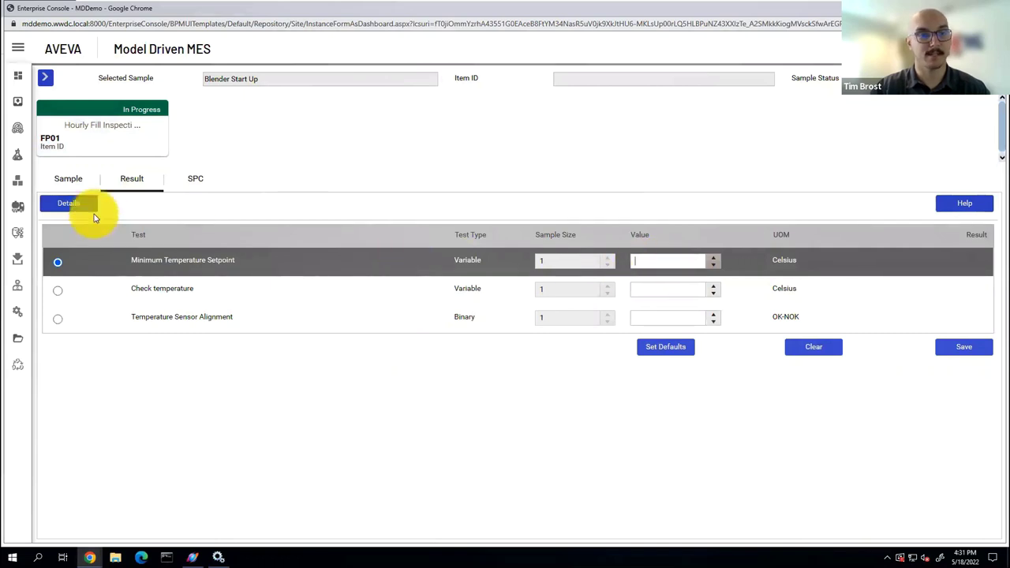
pyautogui.click(88, 206)
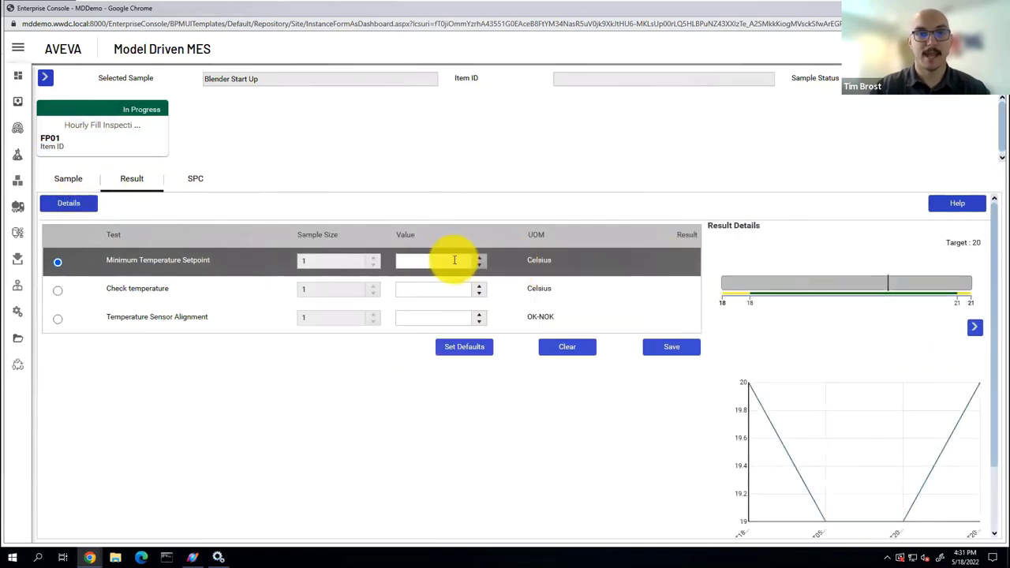
pyautogui.click(443, 261)
pyautogui.write('25')
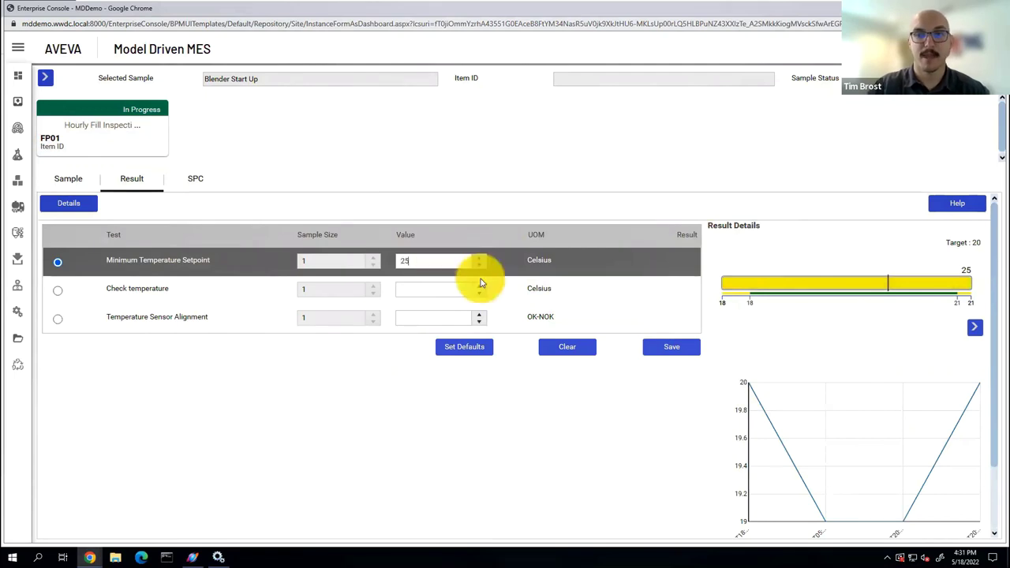
pyautogui.click(655, 347)
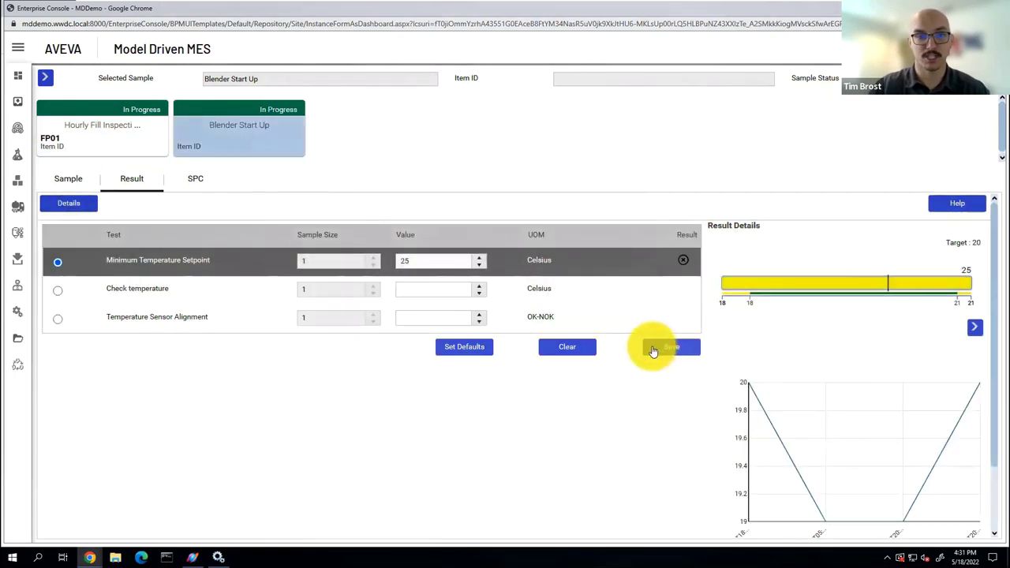
# - Record 15.0 for Check temperature and 1 for sensor alignment, then return to the sample list
pyautogui.click(444, 288)
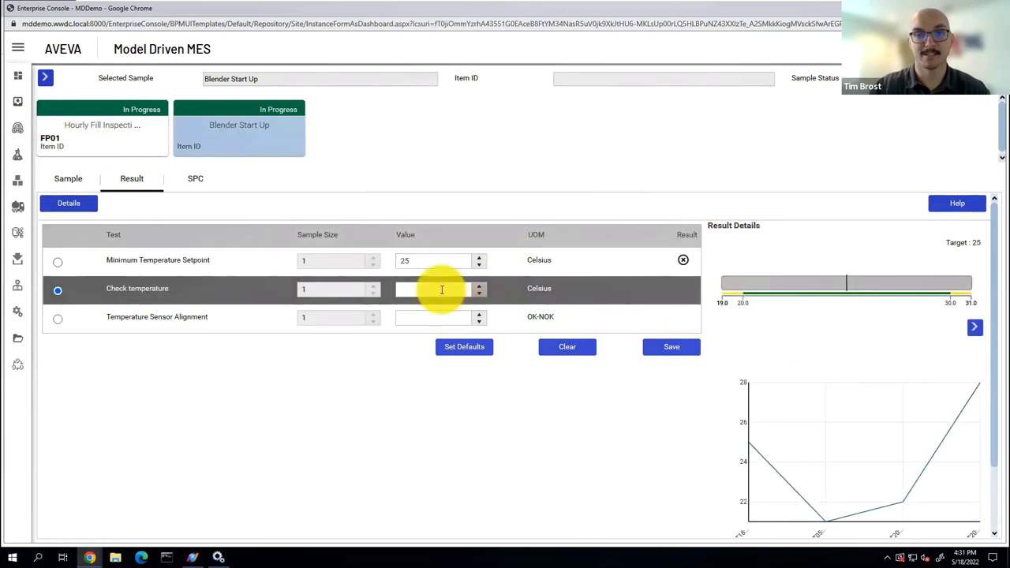
pyautogui.write('15')
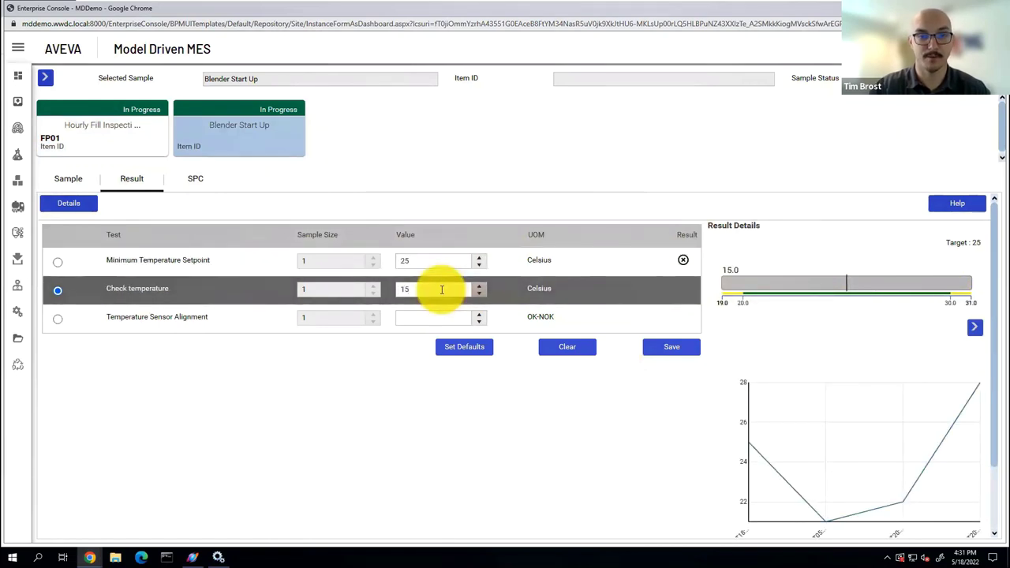
pyautogui.click(645, 352)
pyautogui.click(417, 316)
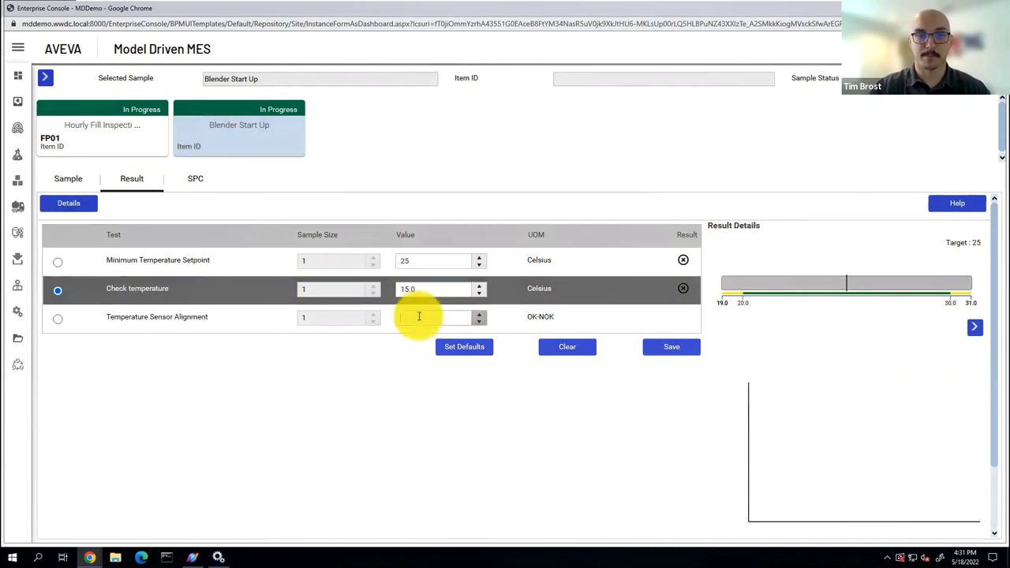
pyautogui.write('1')
pyautogui.click(679, 348)
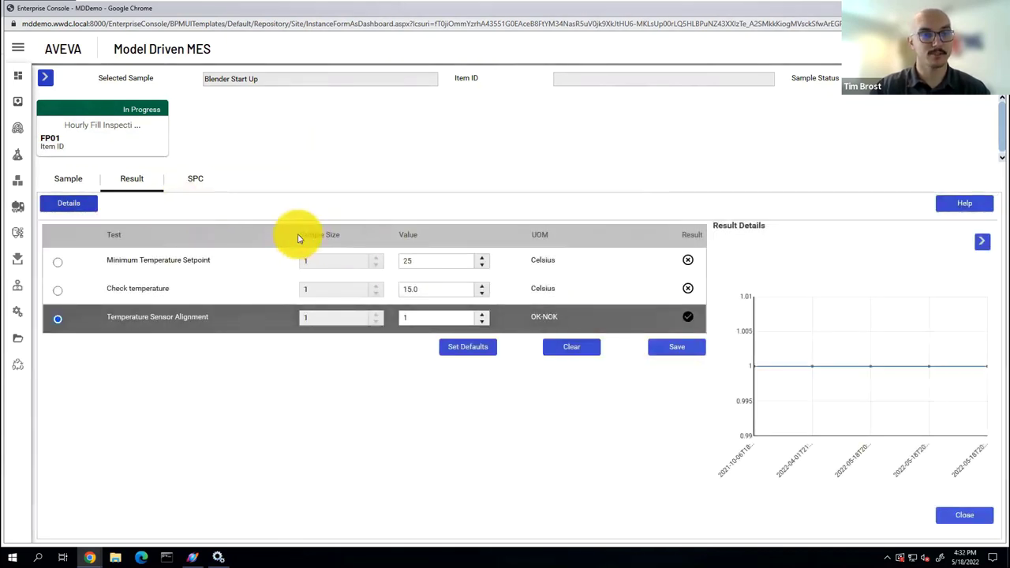
pyautogui.click(65, 180)
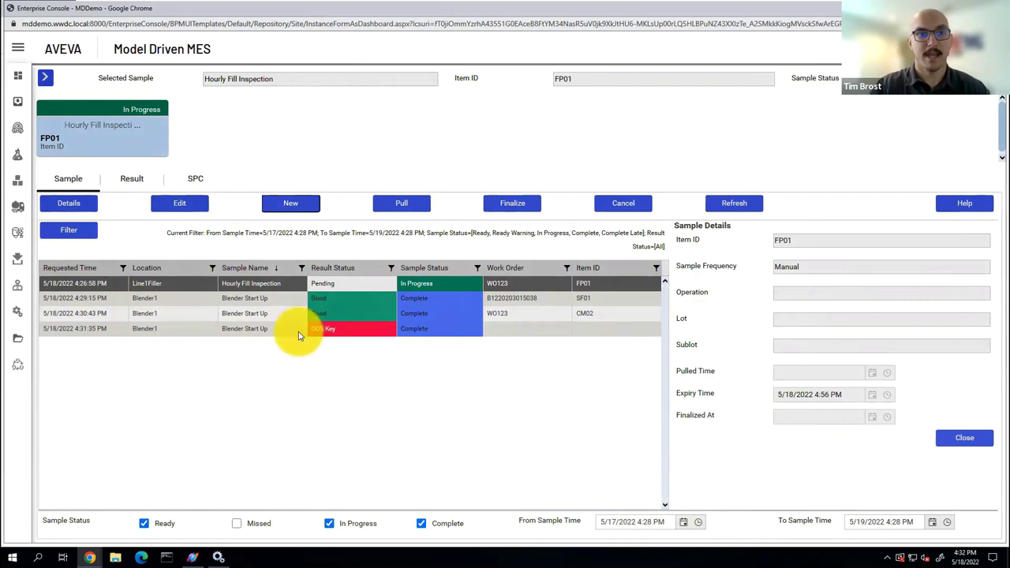
# - Show the SPC charts for the out-of-spec Blender Start Up sample
pyautogui.click(298, 332)
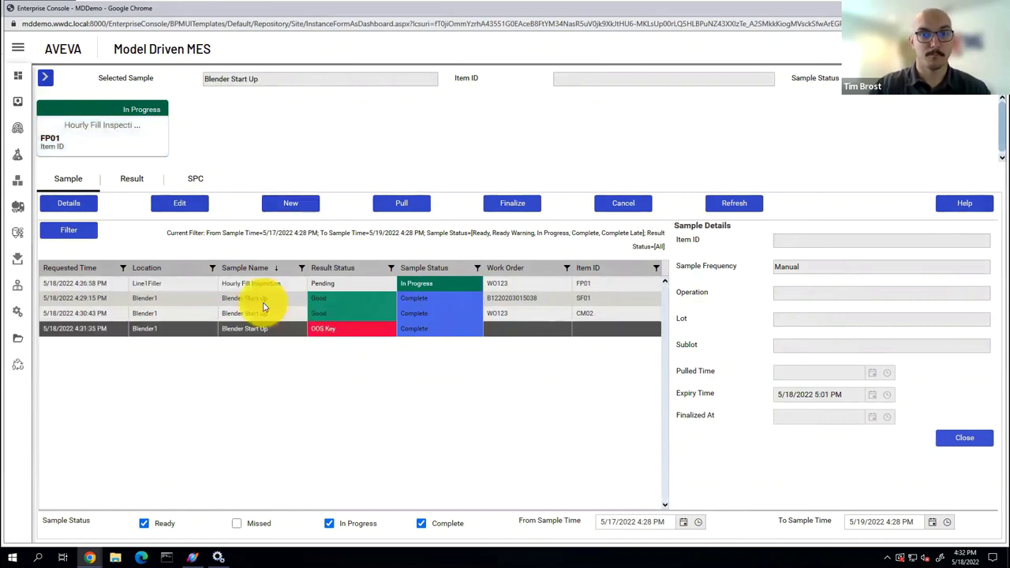
pyautogui.click(199, 182)
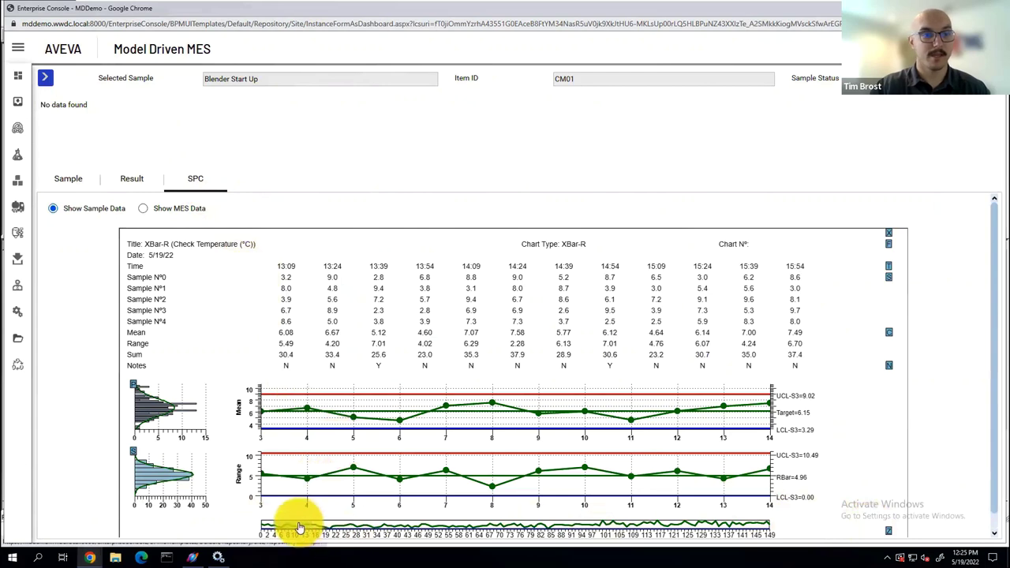
pyautogui.moveTo(304, 525)
pyautogui.mouseDown()
pyautogui.moveTo(334, 529)
pyautogui.moveTo(300, 529)
pyautogui.mouseUp()
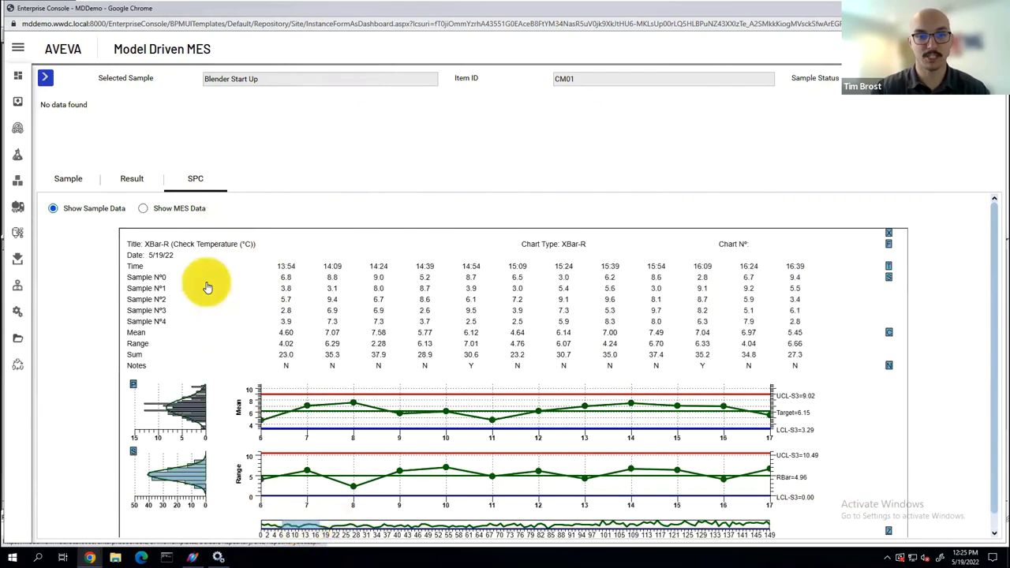
# - Switch the SPC charts to MES data and show the Check Carbon Dioxide level chart
pyautogui.click(145, 208)
pyautogui.click(110, 321)
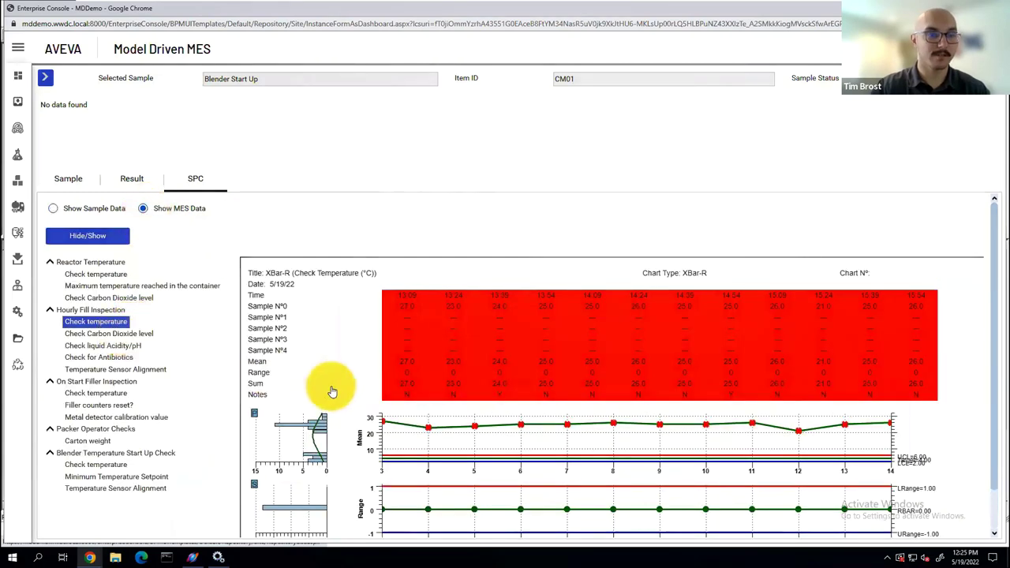
pyautogui.scroll(-1, 395, 481)
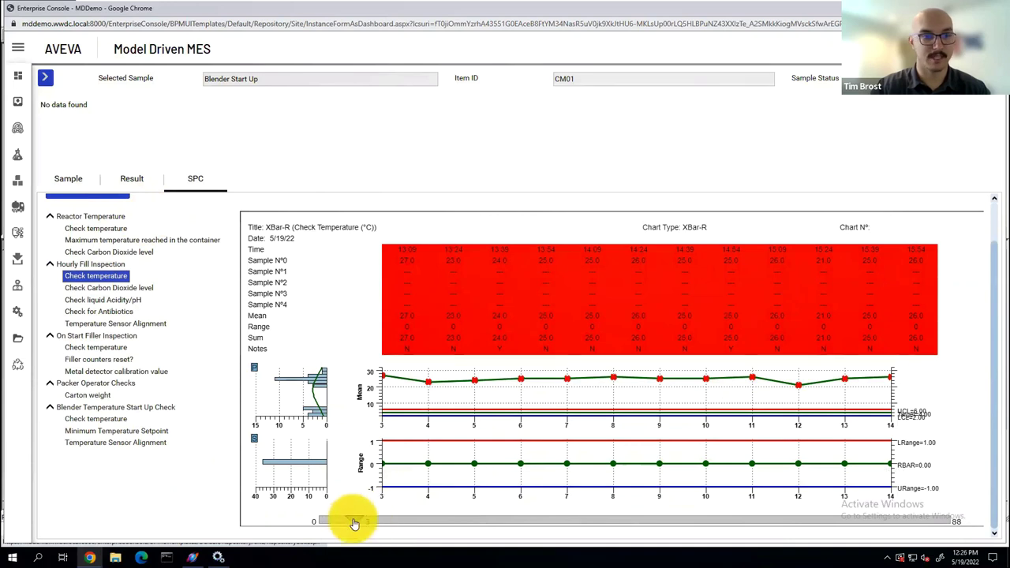
pyautogui.click(126, 289)
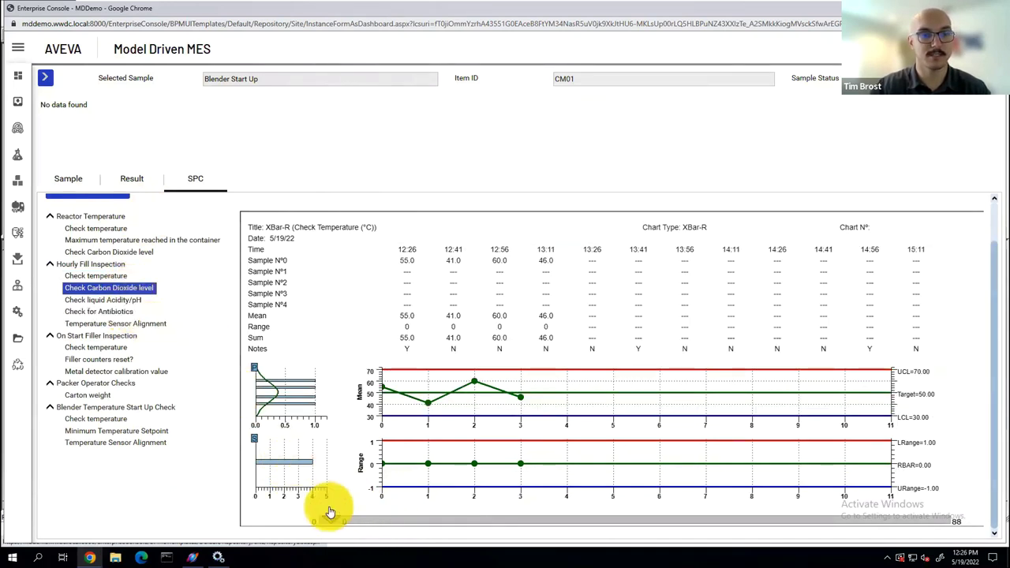
pyautogui.moveTo(335, 527)
pyautogui.mouseDown()
pyautogui.moveTo(354, 523)
pyautogui.moveTo(328, 527)
pyautogui.mouseUp()
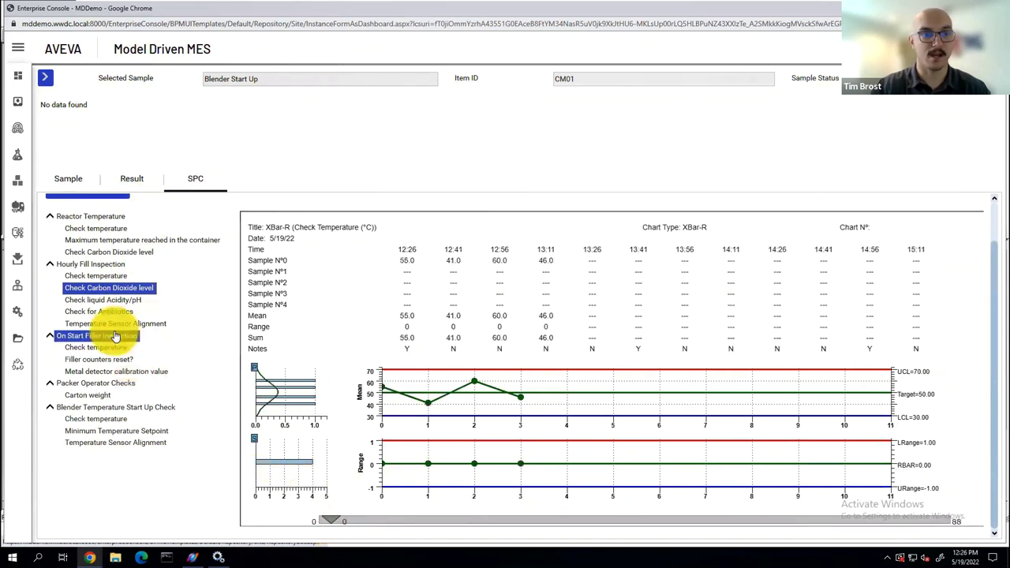
pyautogui.click(18, 48)
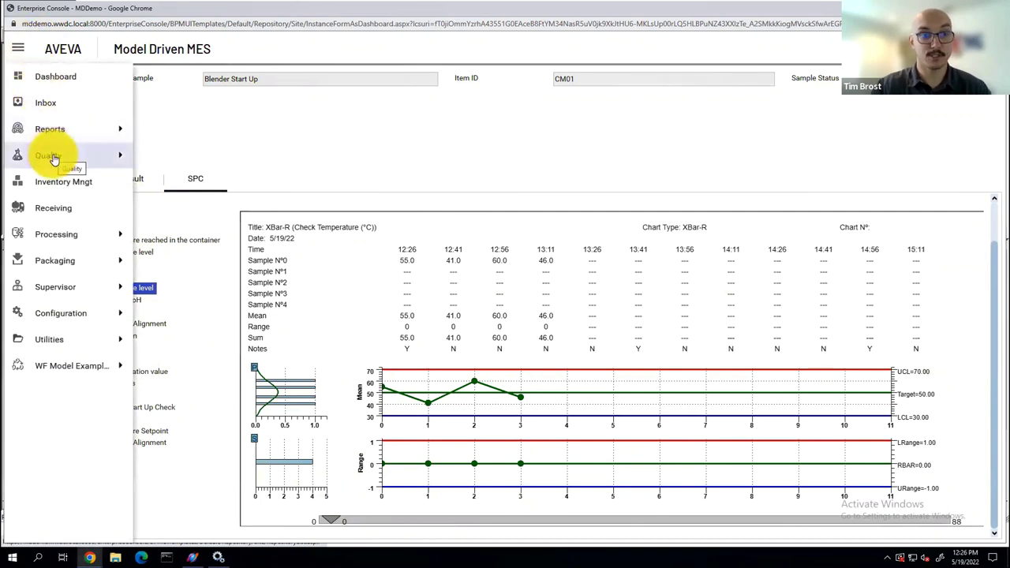
# - Open the Quality SPC chart examples with chart options on and switch to the dual view
pyautogui.click(52, 157)
pyautogui.click(175, 106)
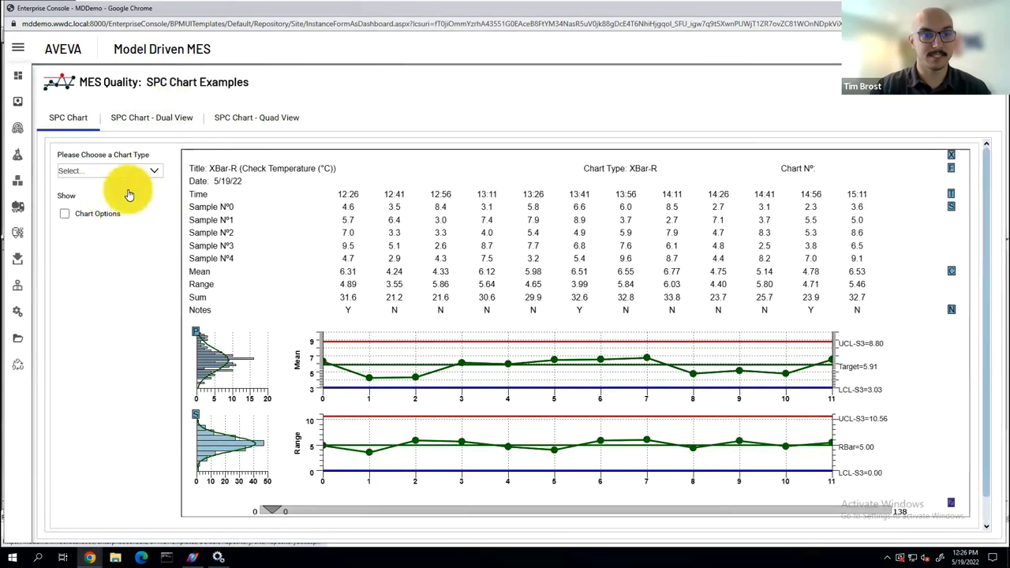
pyautogui.click(66, 218)
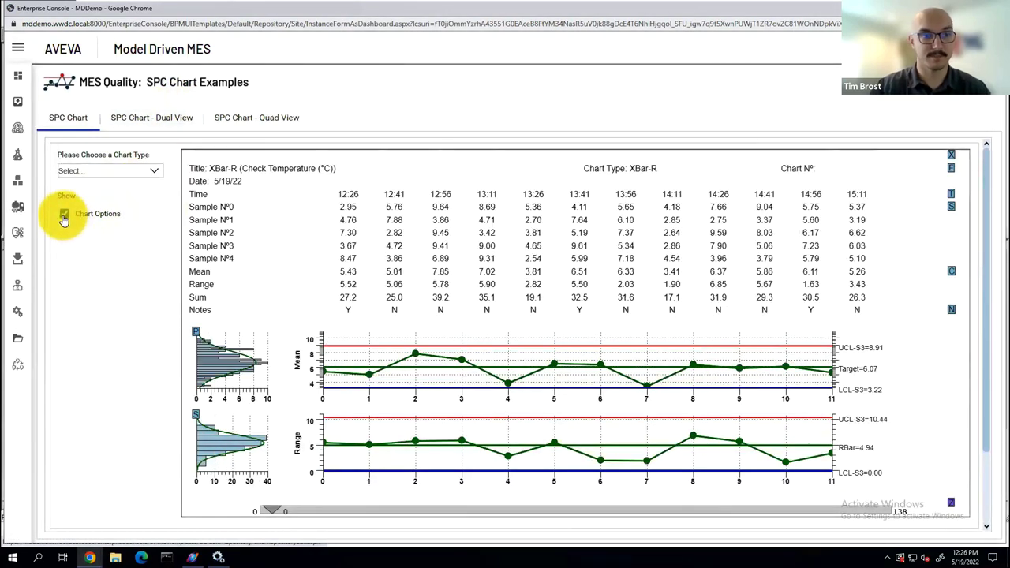
pyautogui.click(150, 172)
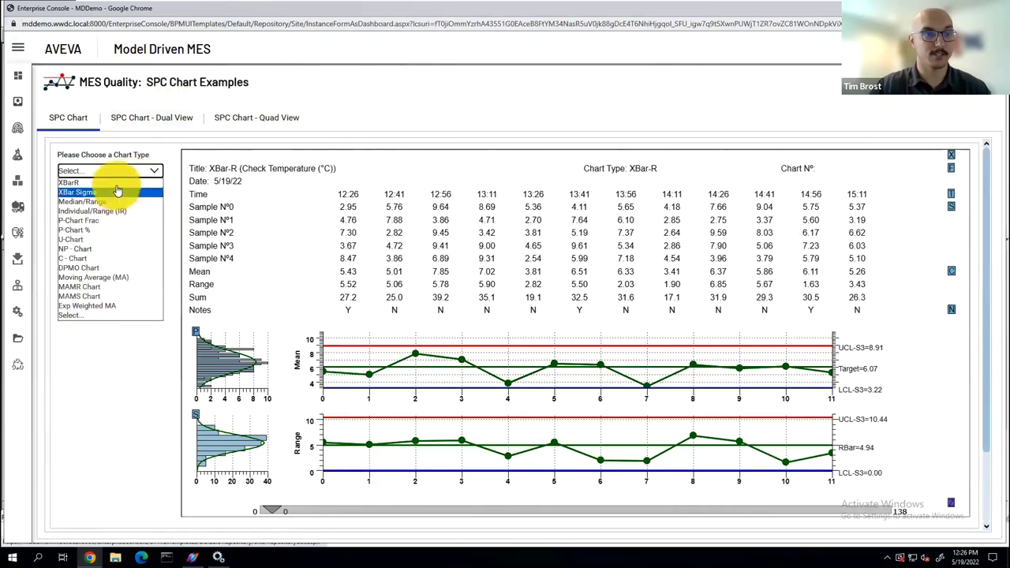
pyautogui.click(115, 184)
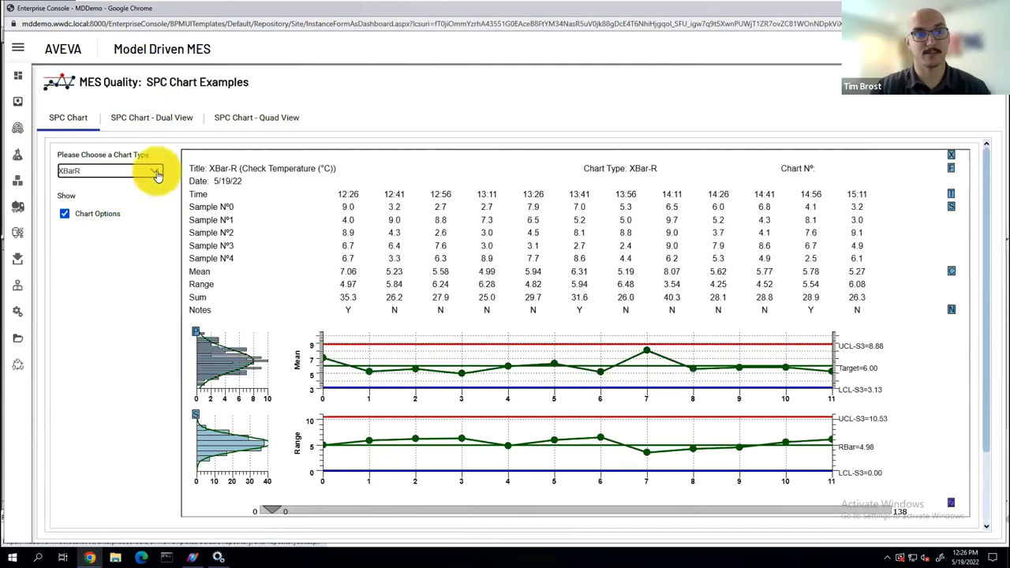
pyautogui.click(152, 173)
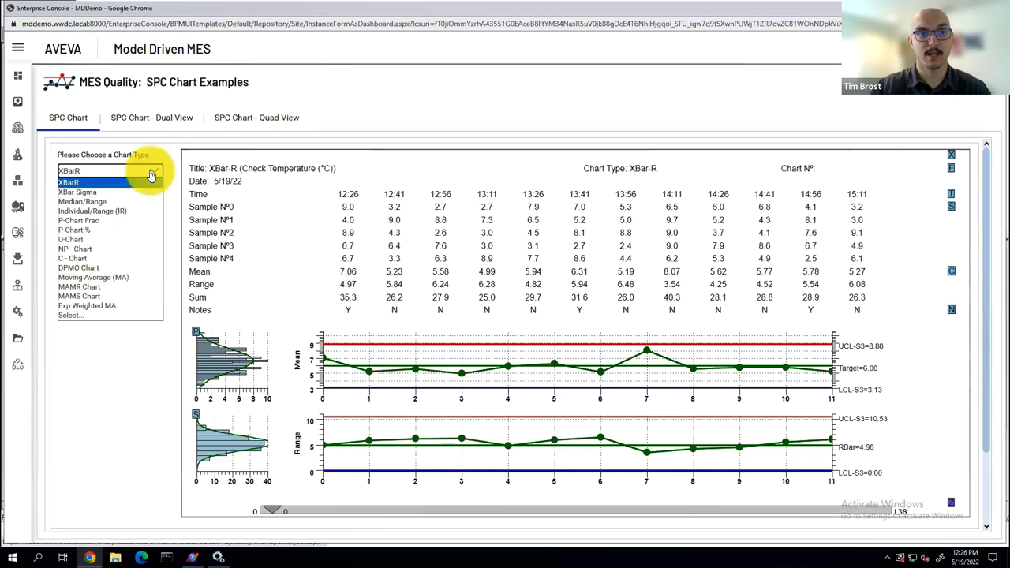
pyautogui.click(147, 121)
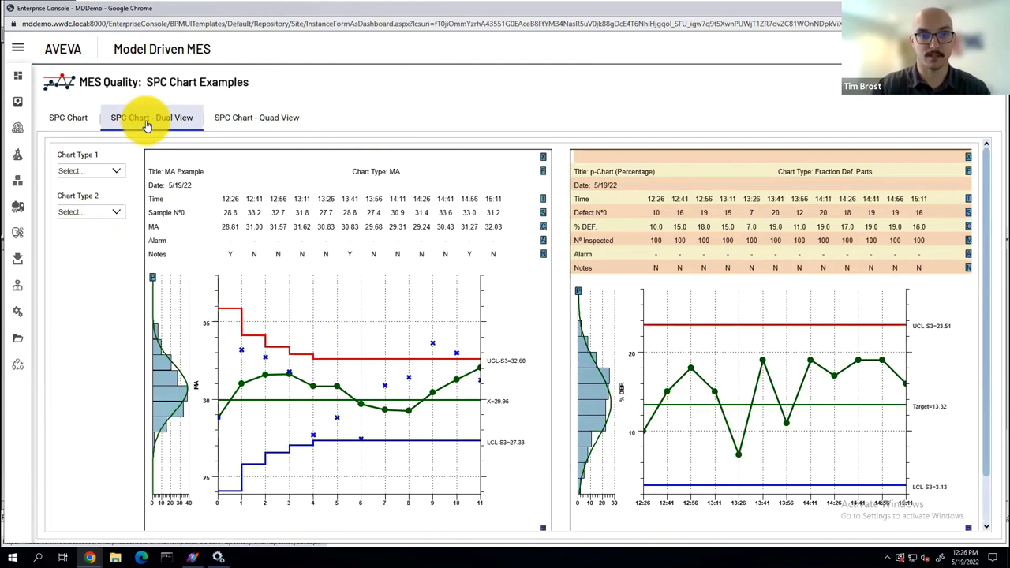
# - Set the first chart to XBarR and the second chart to Moving Average
pyautogui.click(116, 170)
pyautogui.click(108, 169)
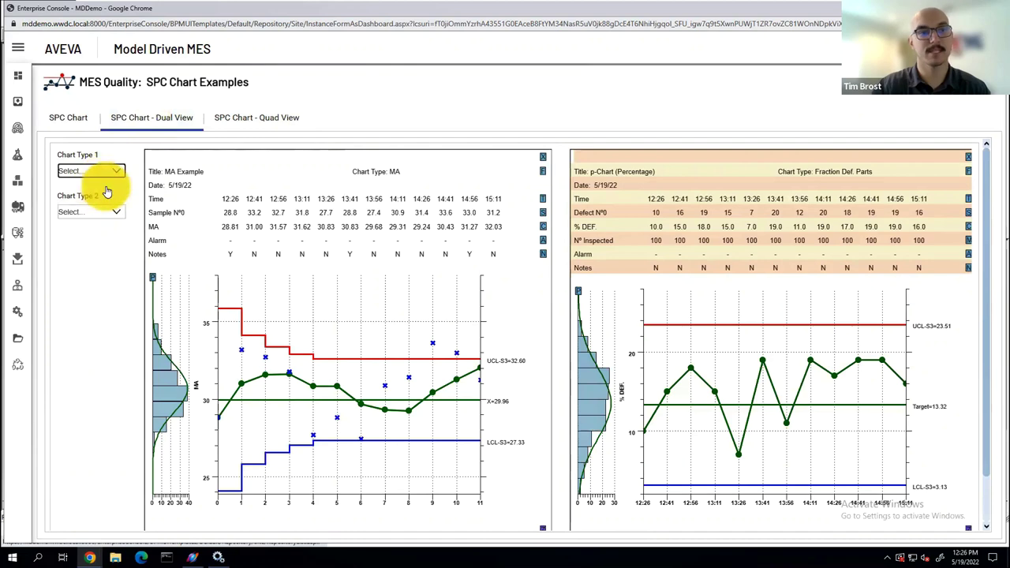
pyautogui.click(111, 214)
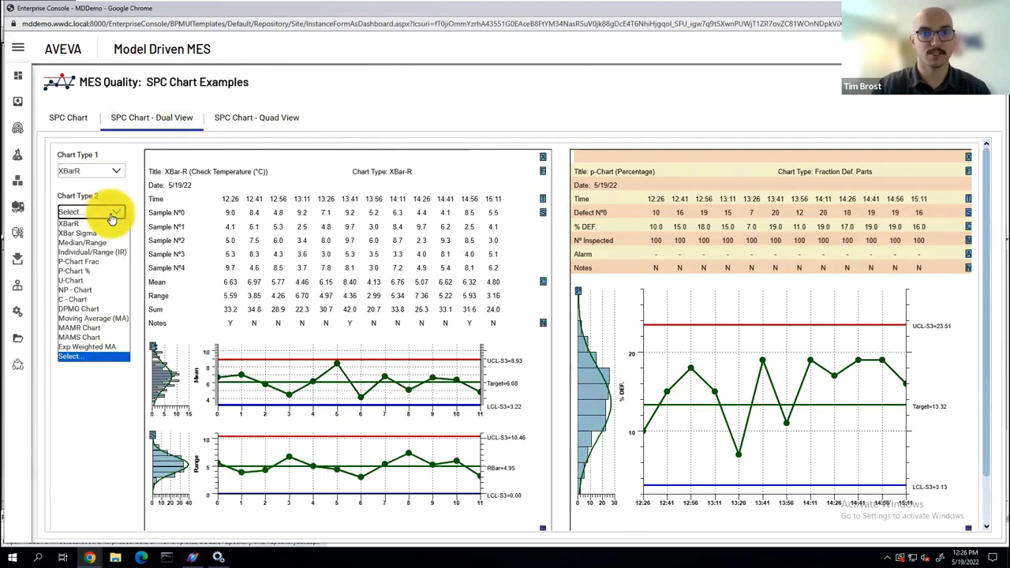
pyautogui.click(87, 234)
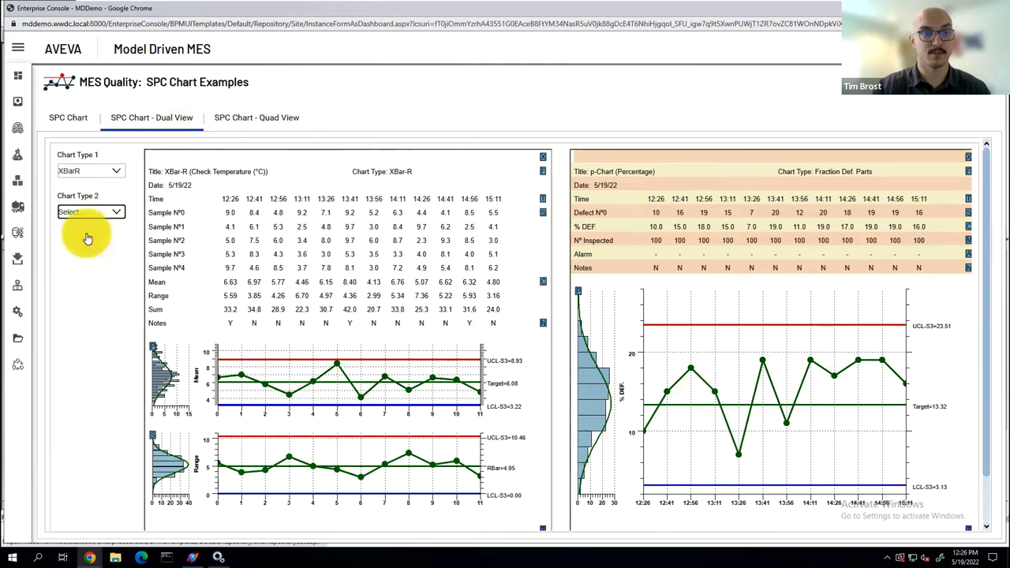
pyautogui.click(91, 213)
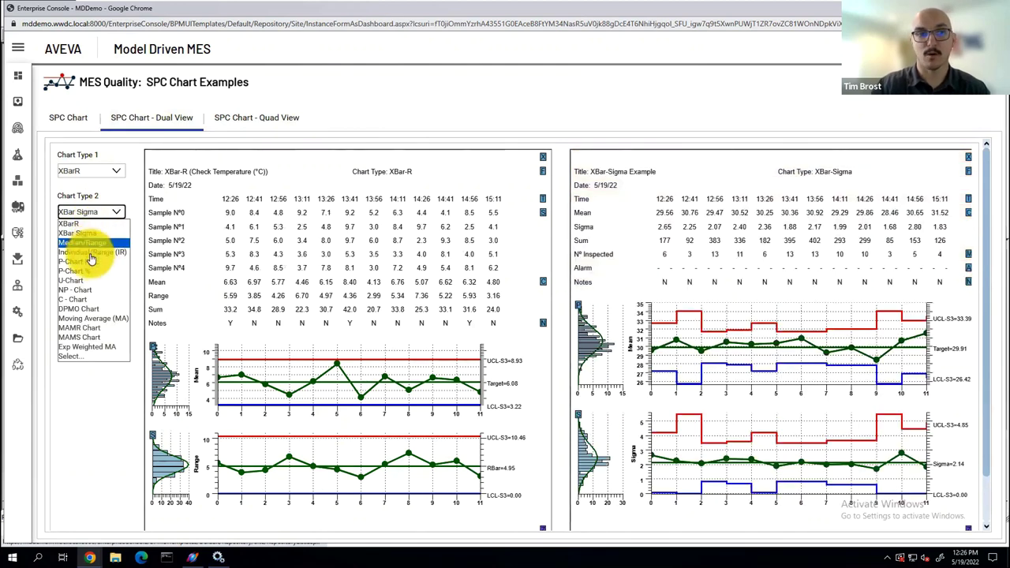
pyautogui.click(87, 291)
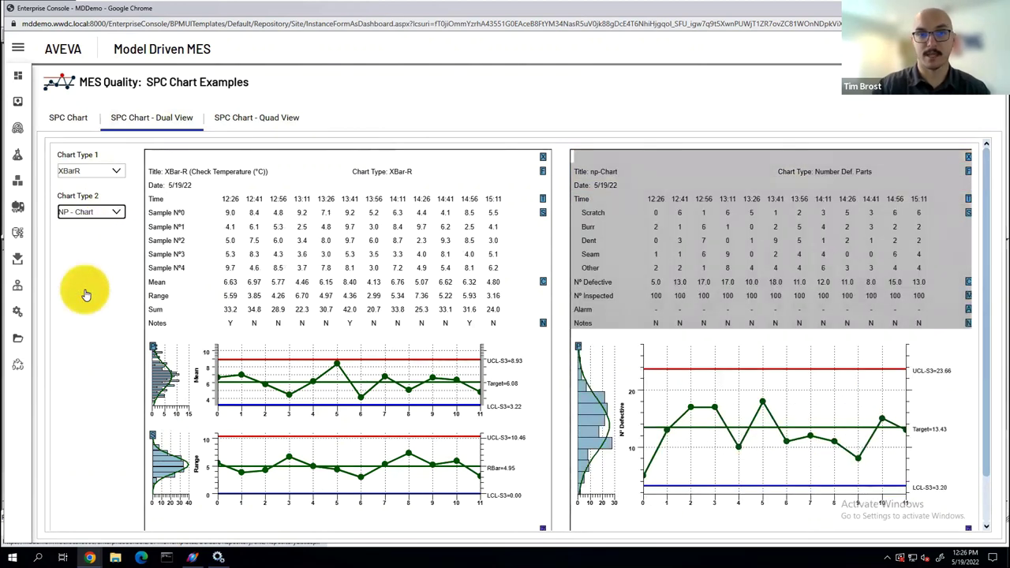
pyautogui.click(91, 212)
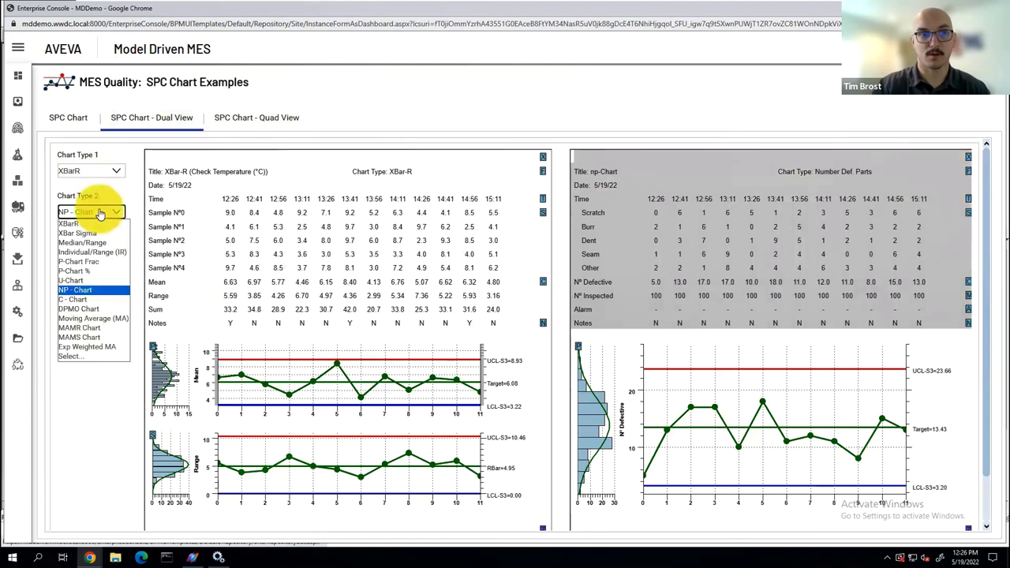
pyautogui.click(94, 318)
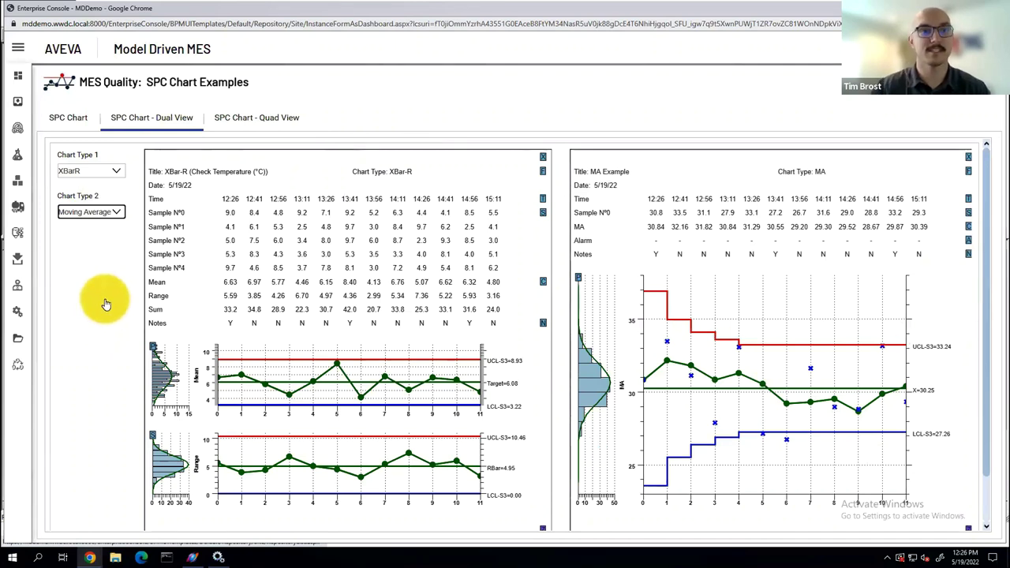
pyautogui.click(18, 49)
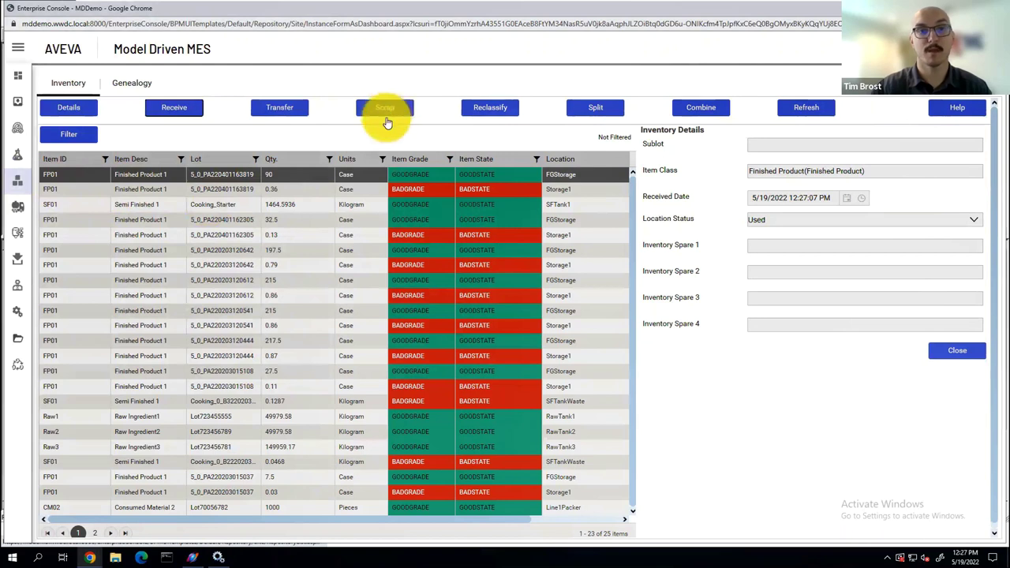
# - Bring up the Scrap form for the FP01 lot with reason Scrap, and cancel the Combine form
pyautogui.click(381, 114)
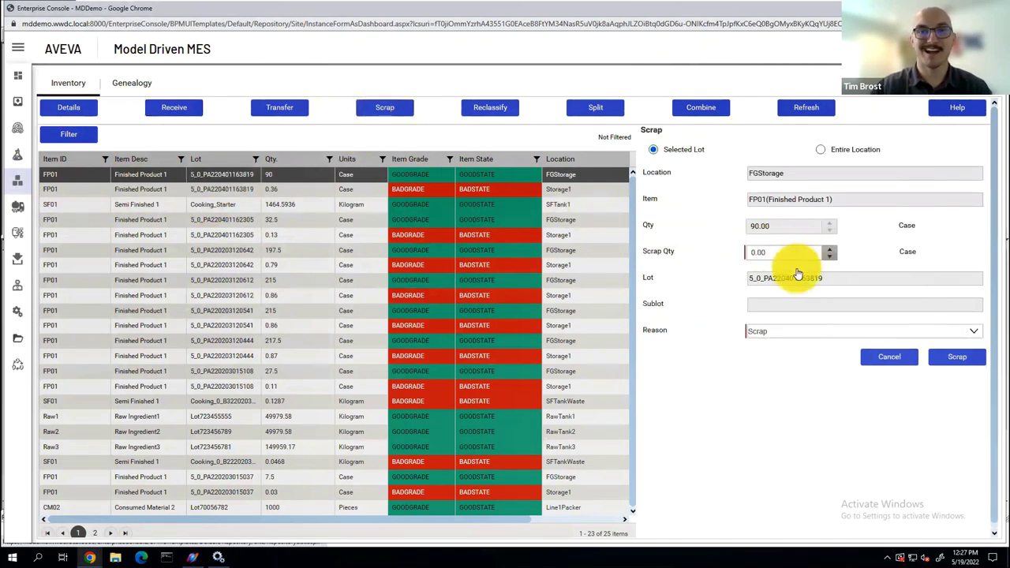
pyautogui.click(824, 332)
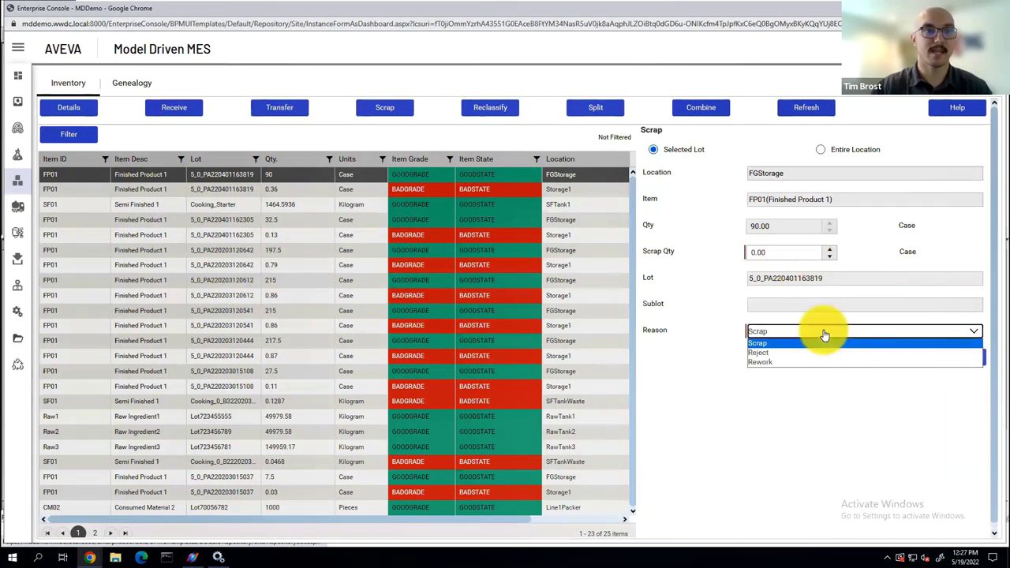
pyautogui.click(827, 343)
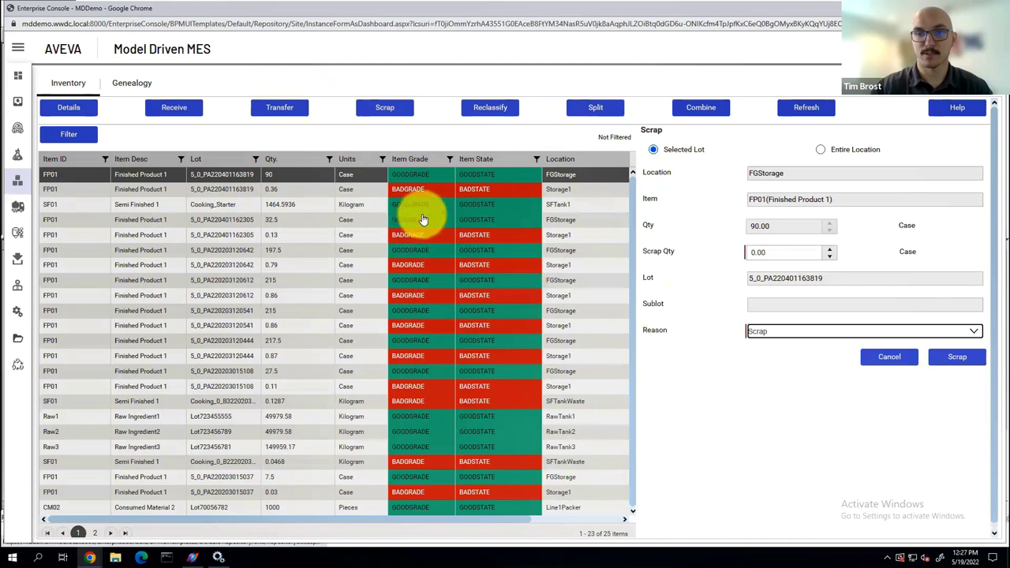
pyautogui.click(694, 113)
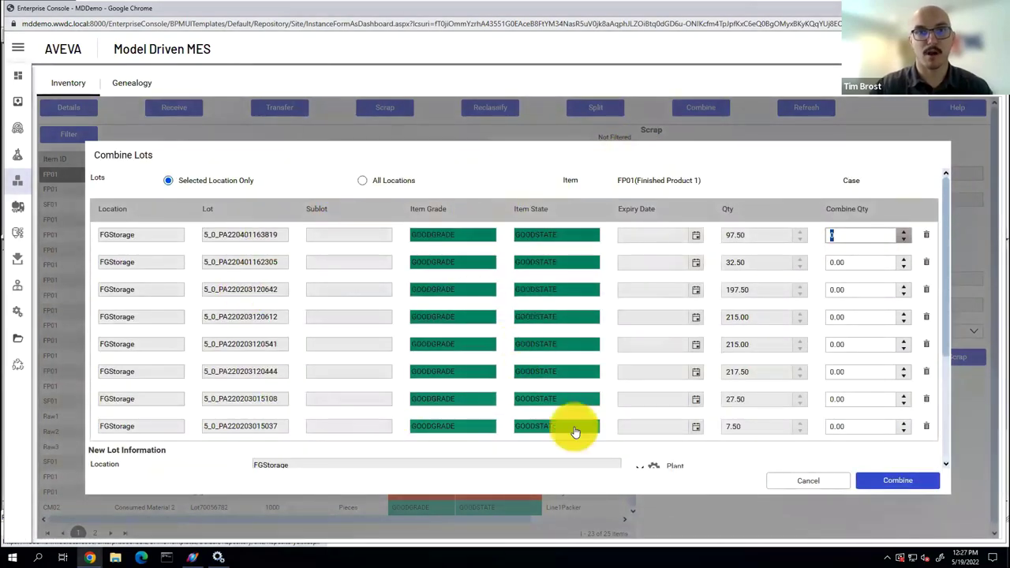
pyautogui.click(793, 489)
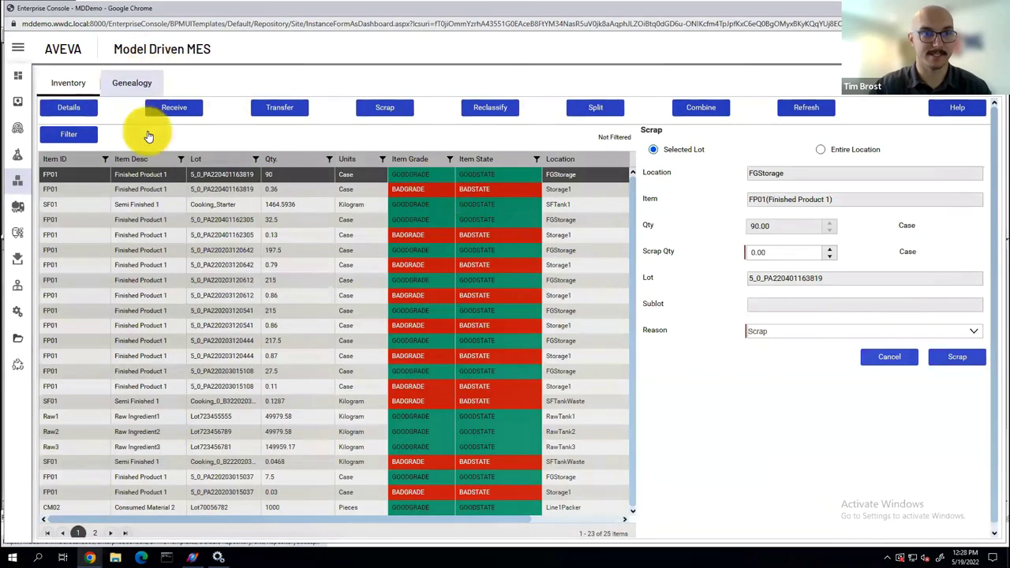
pyautogui.click(131, 84)
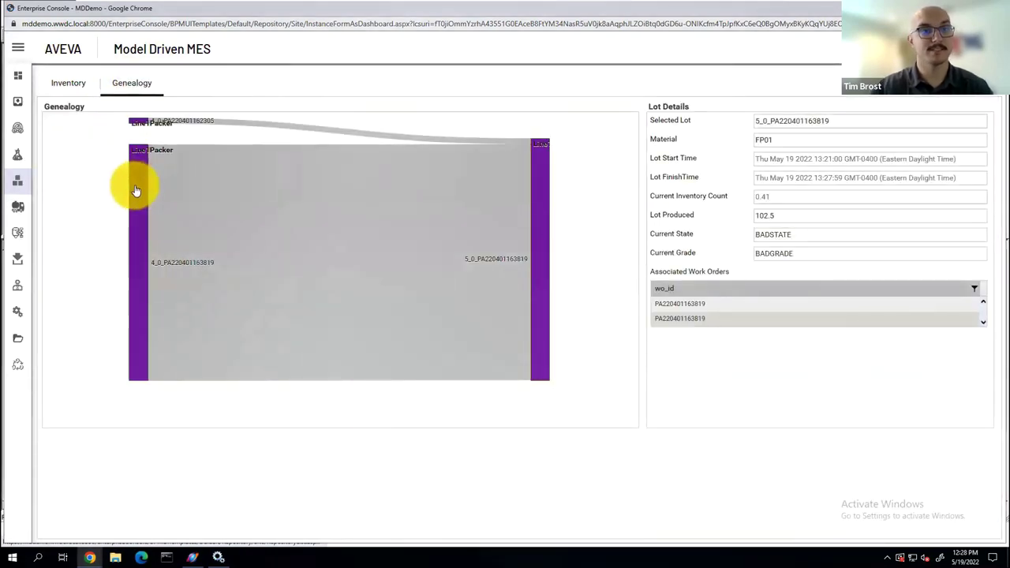
pyautogui.click(136, 191)
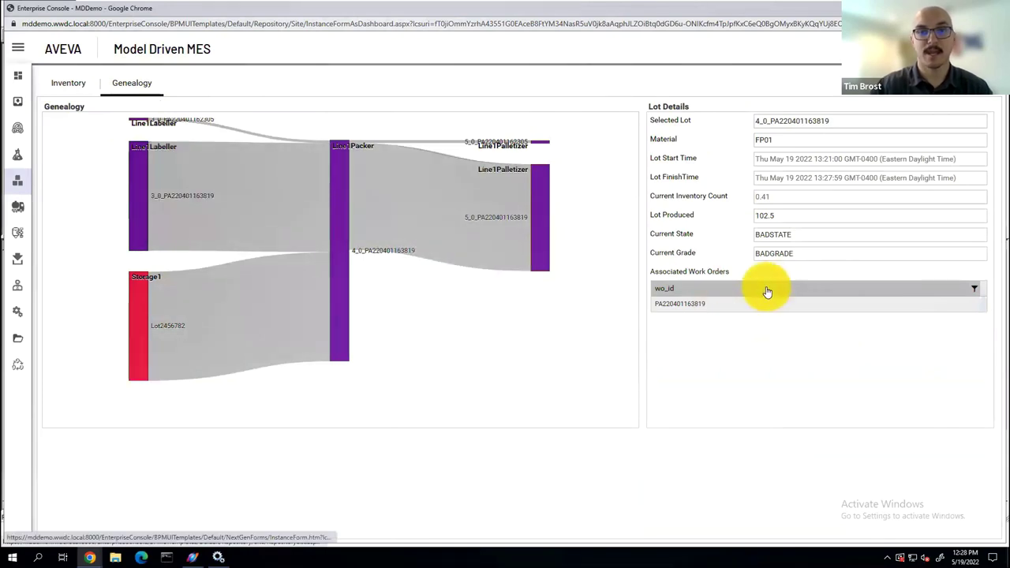
pyautogui.click(533, 211)
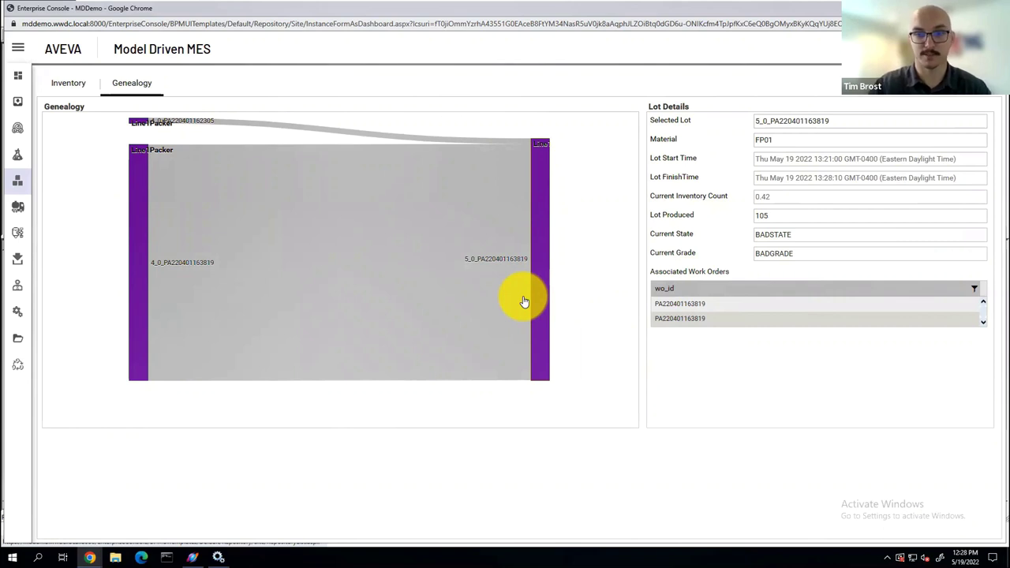
pyautogui.moveTo(509, 303)
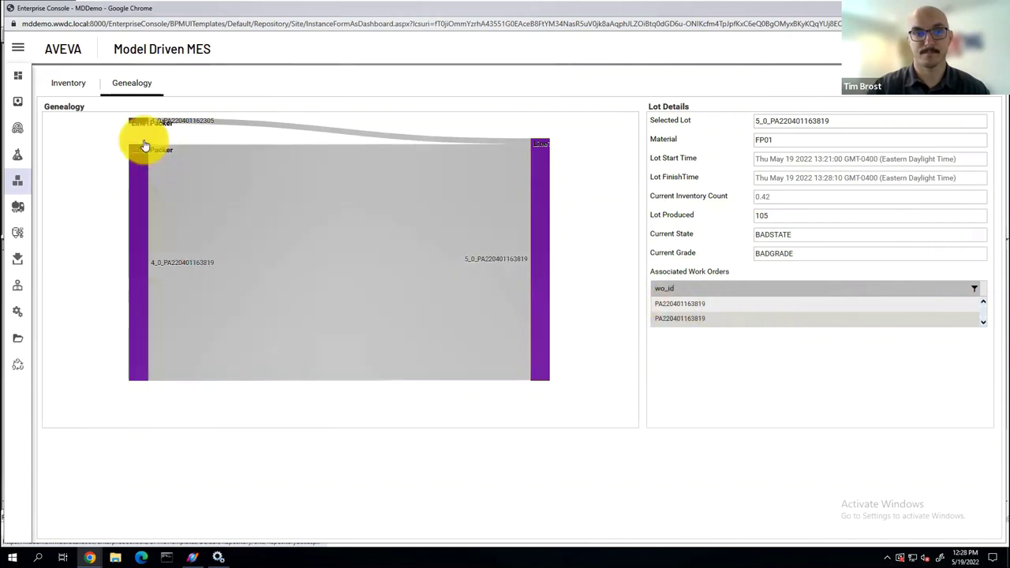
# - Open Receiving for purchase order 90001 and choose RawTank1 as the receiving location
pyautogui.click(70, 85)
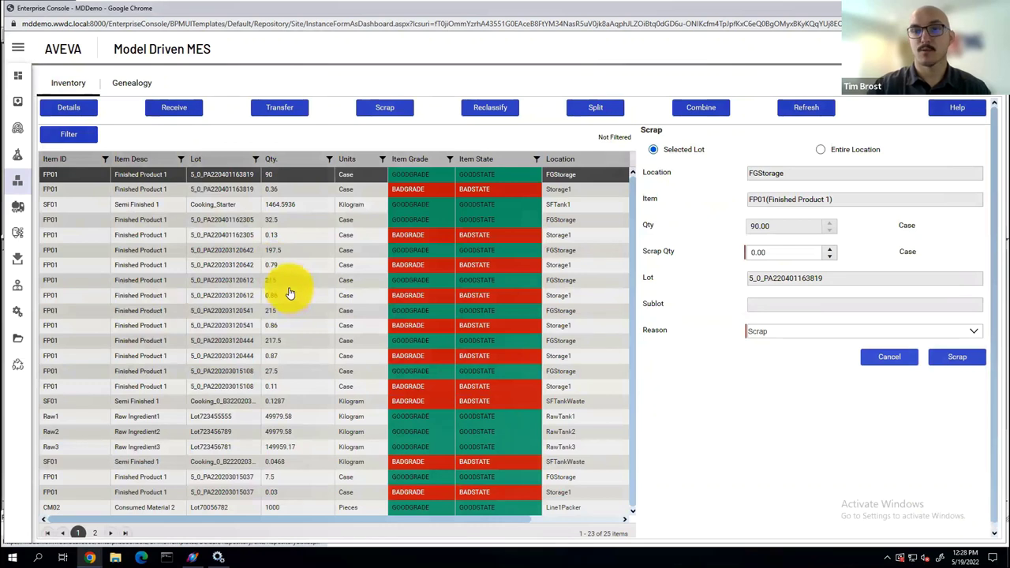
pyautogui.click(13, 53)
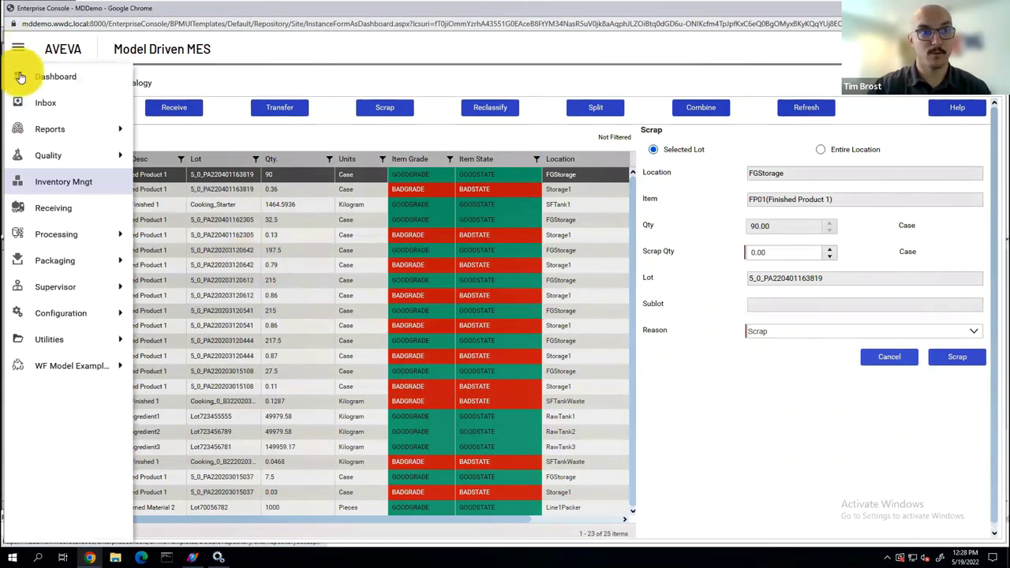
pyautogui.click(56, 210)
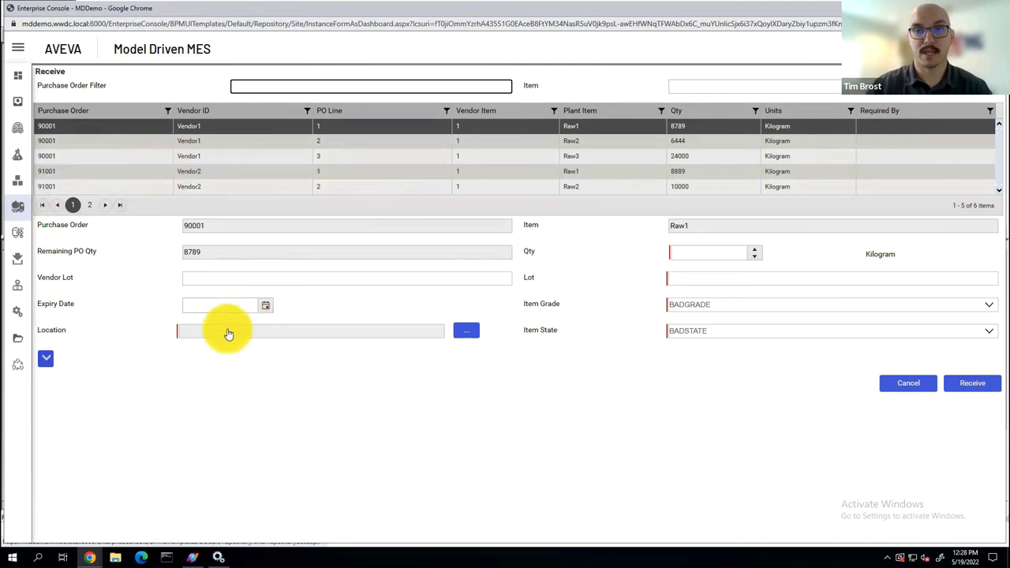
pyautogui.click(464, 338)
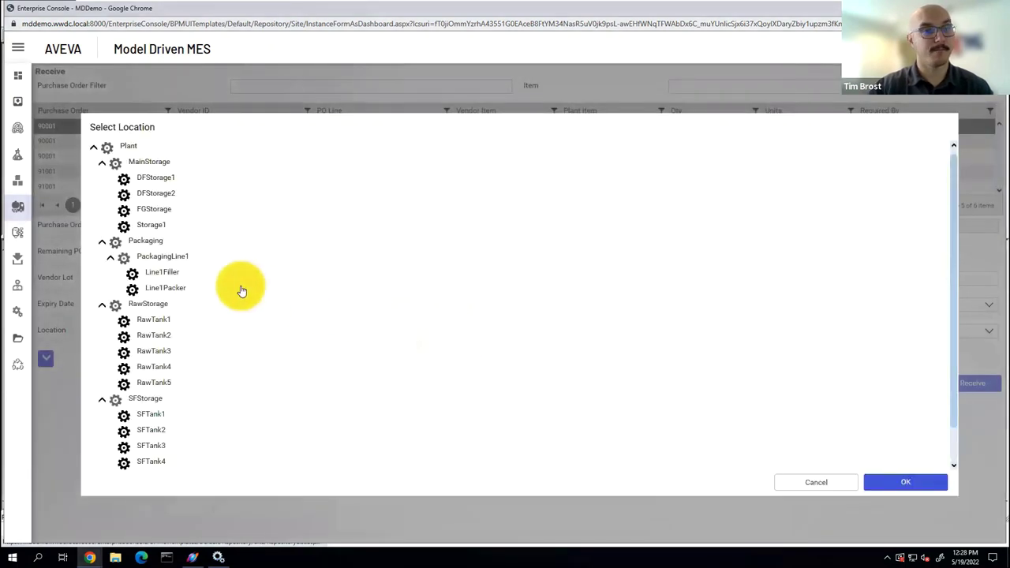
pyautogui.click(153, 209)
pyautogui.click(146, 178)
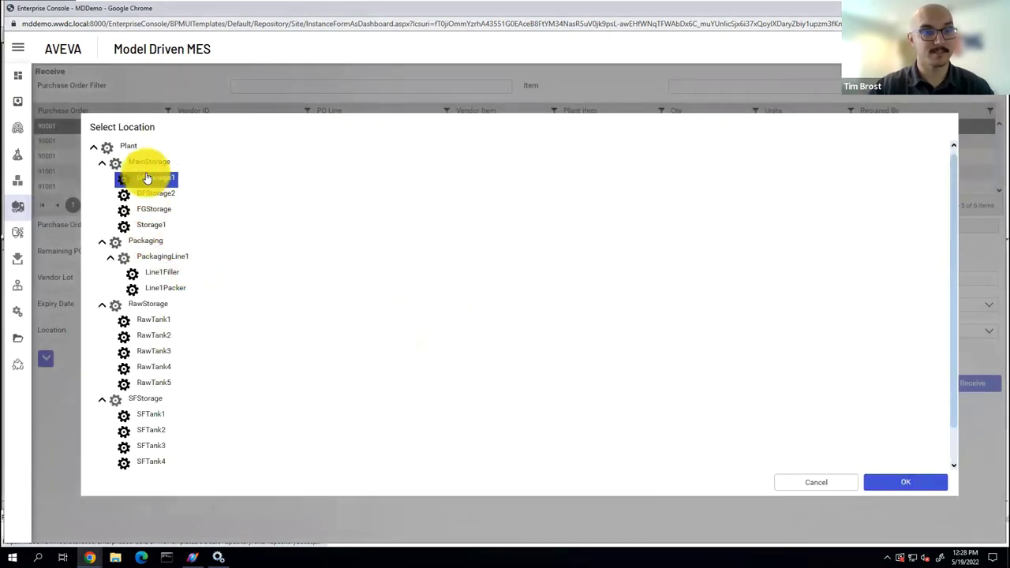
pyautogui.click(153, 320)
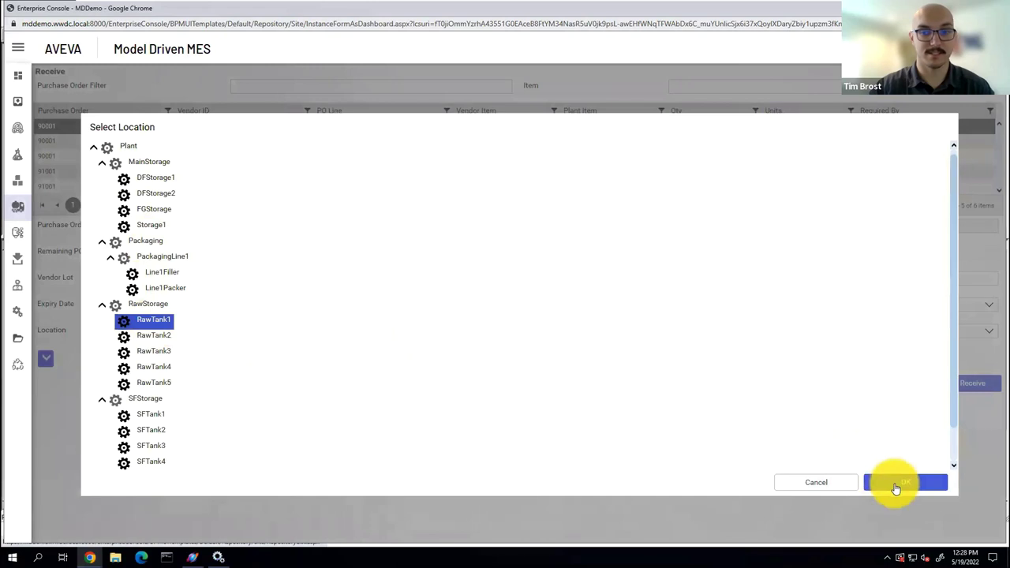
pyautogui.click(896, 483)
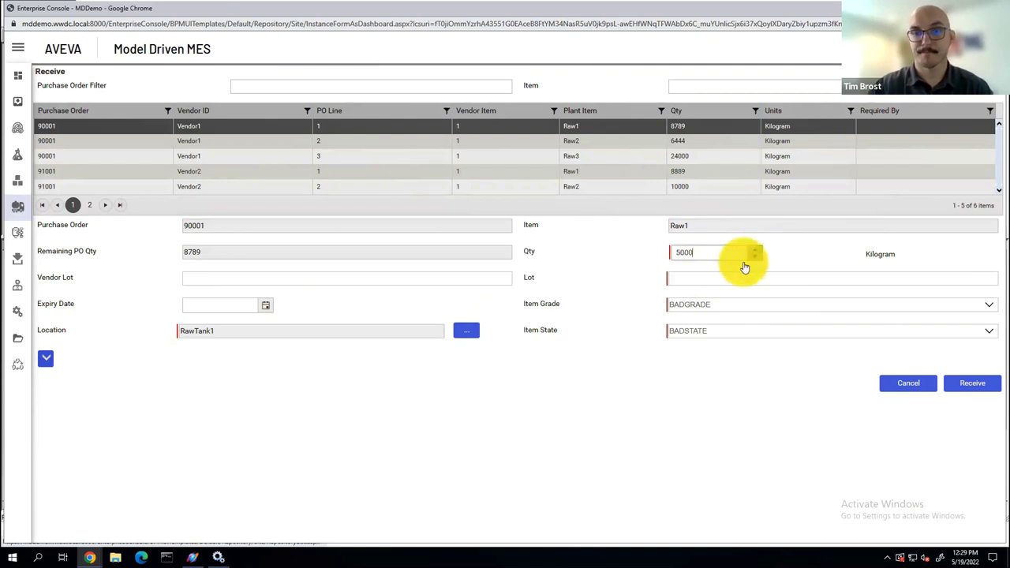
# - Receive 5000 kg as Lot123 with GOODGRADE grade and GOODSTATE state
pyautogui.click(735, 281)
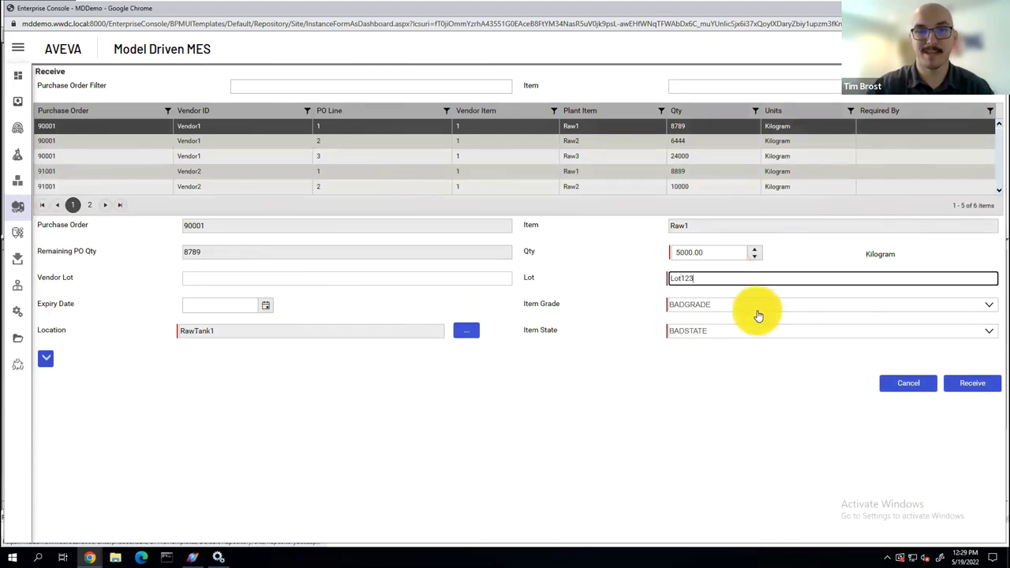
pyautogui.click(755, 306)
pyautogui.click(734, 335)
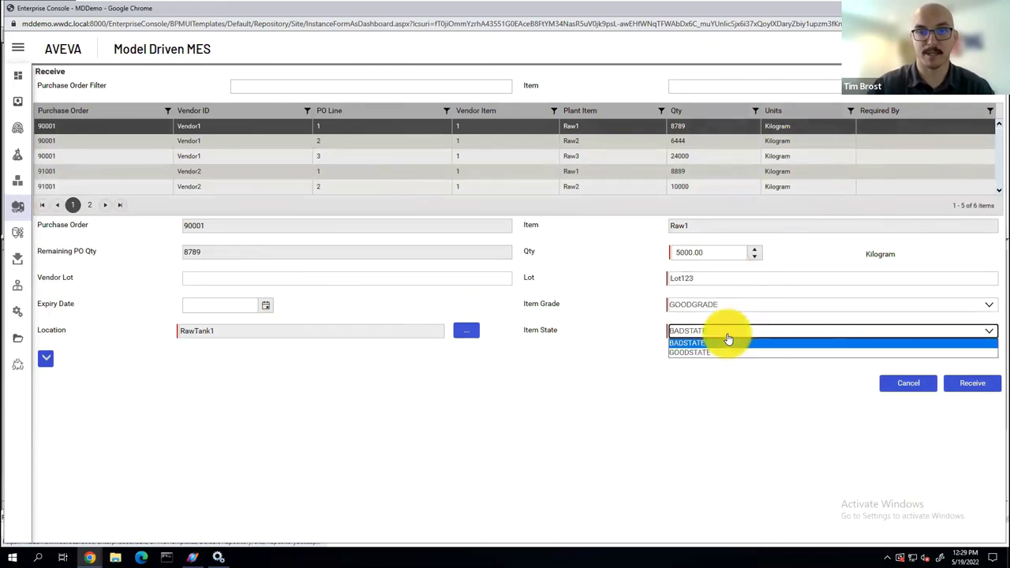
pyautogui.click(706, 352)
pyautogui.click(970, 387)
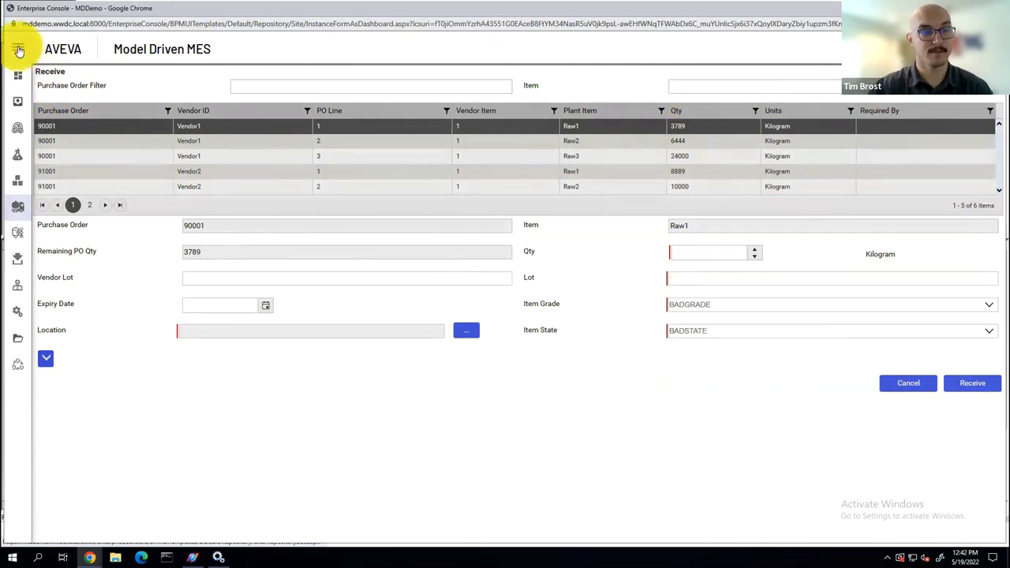
# - Open the BAM Reports page from the Reports section
pyautogui.click(19, 50)
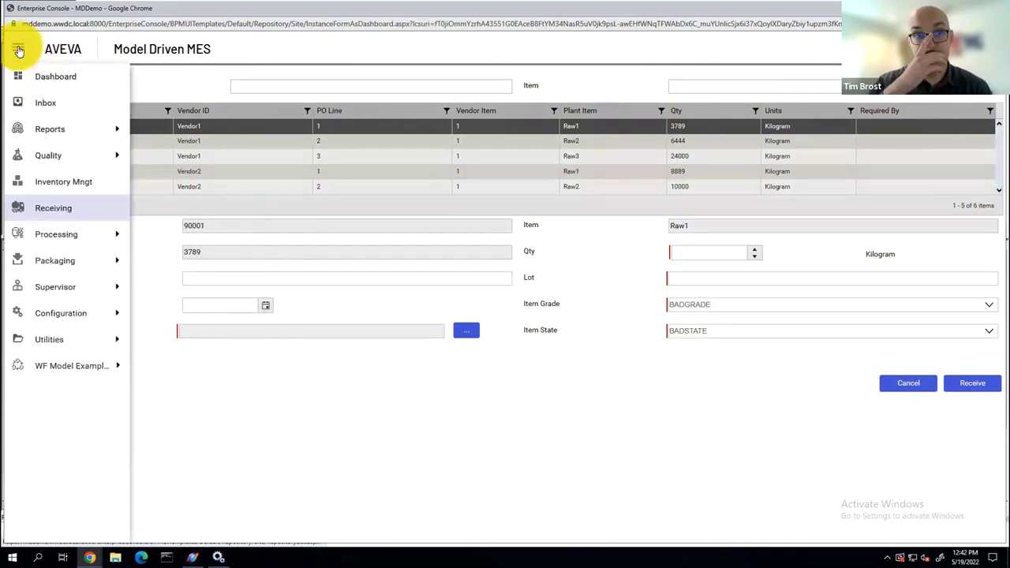
pyautogui.click(52, 130)
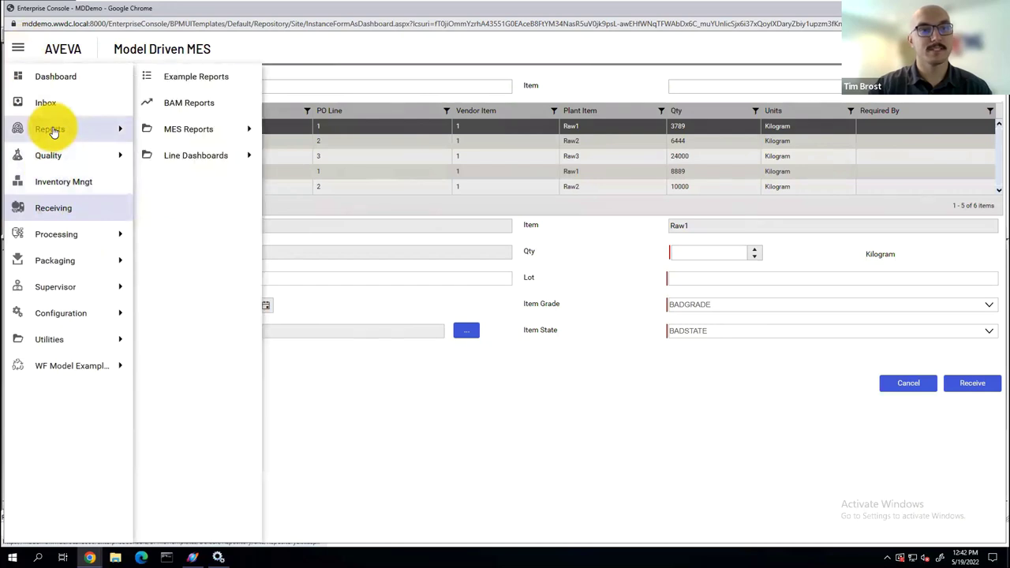
pyautogui.click(194, 130)
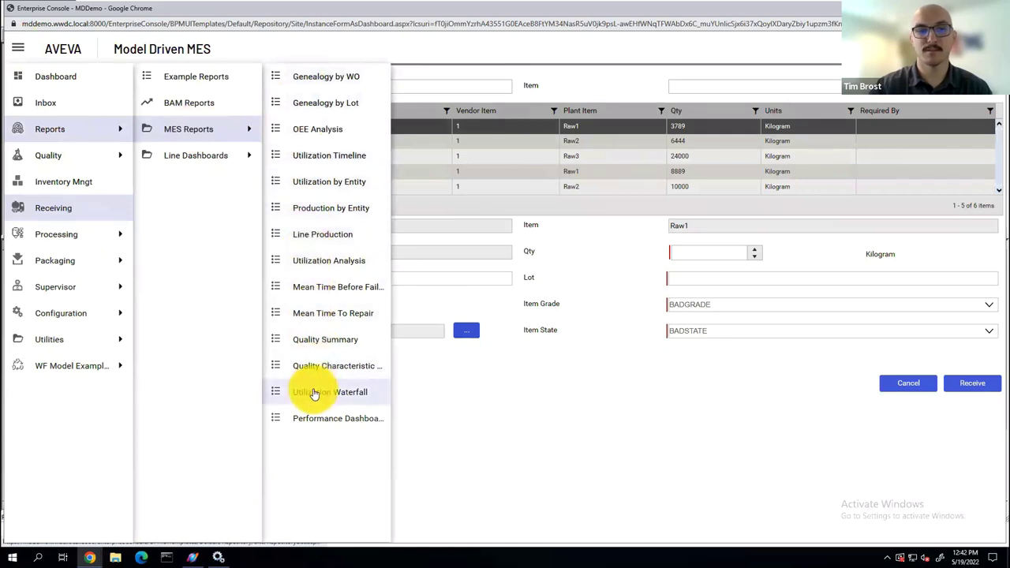
pyautogui.click(190, 103)
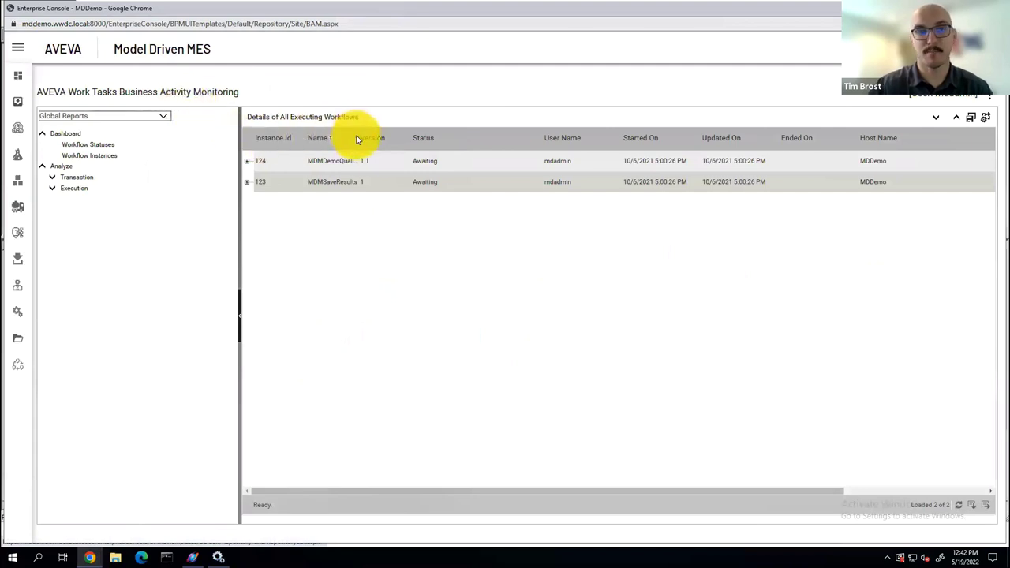
# - Widen the Name column and expand workflow instance 124 and its Exception Found activity
pyautogui.moveTo(357, 140); pyautogui.dragTo(390, 139)
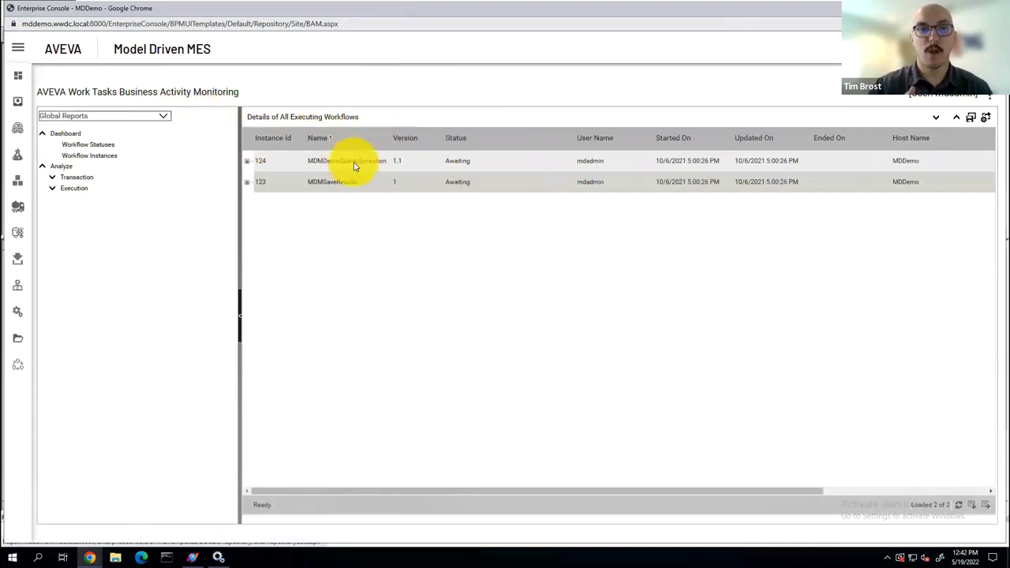
pyautogui.click(246, 161)
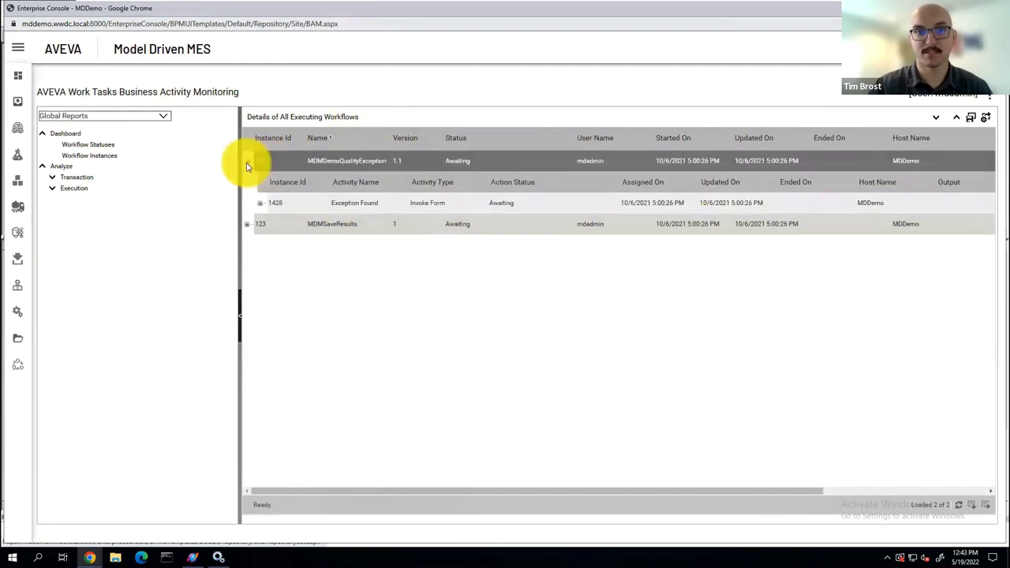
pyautogui.click(262, 207)
pyautogui.click(260, 204)
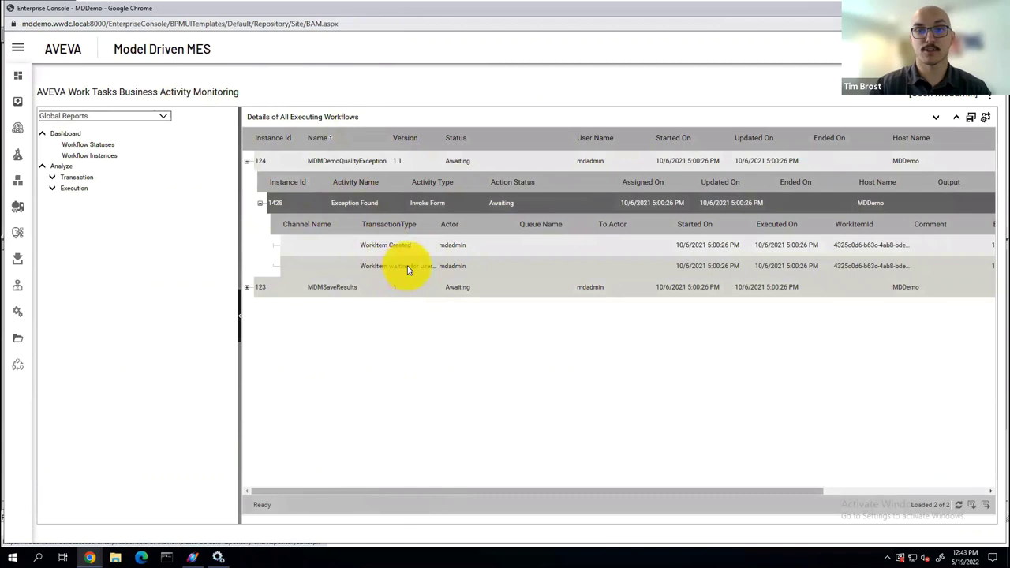
pyautogui.click(357, 163)
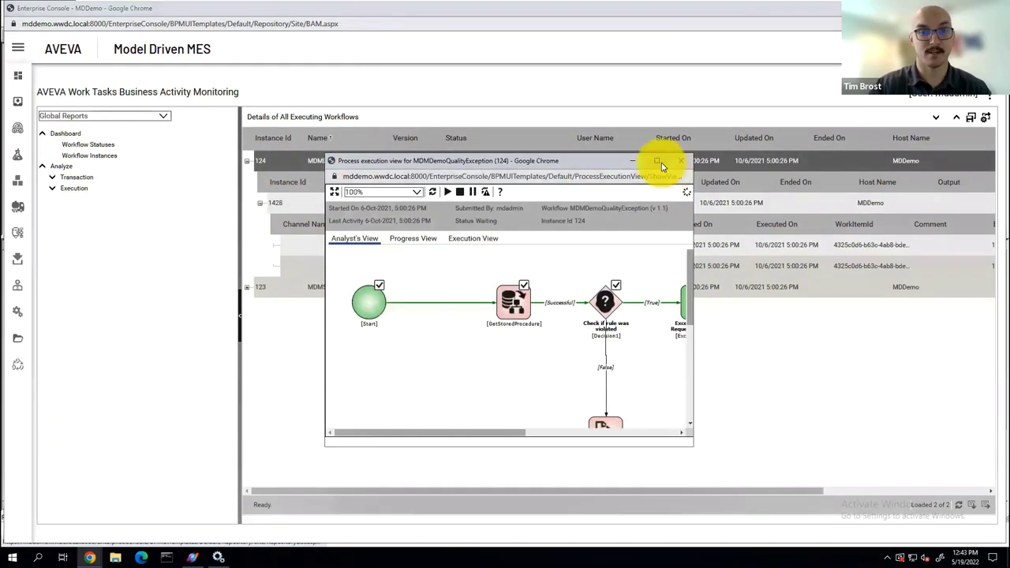
# - Maximize instance 124's process execution view, show only executed steps, then close it
pyautogui.click(657, 162)
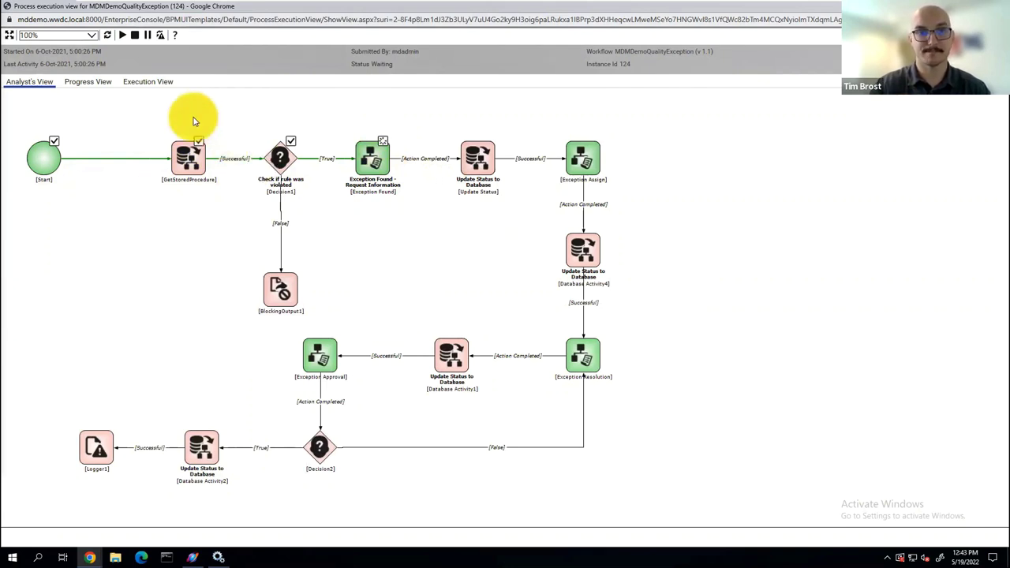
pyautogui.click(136, 88)
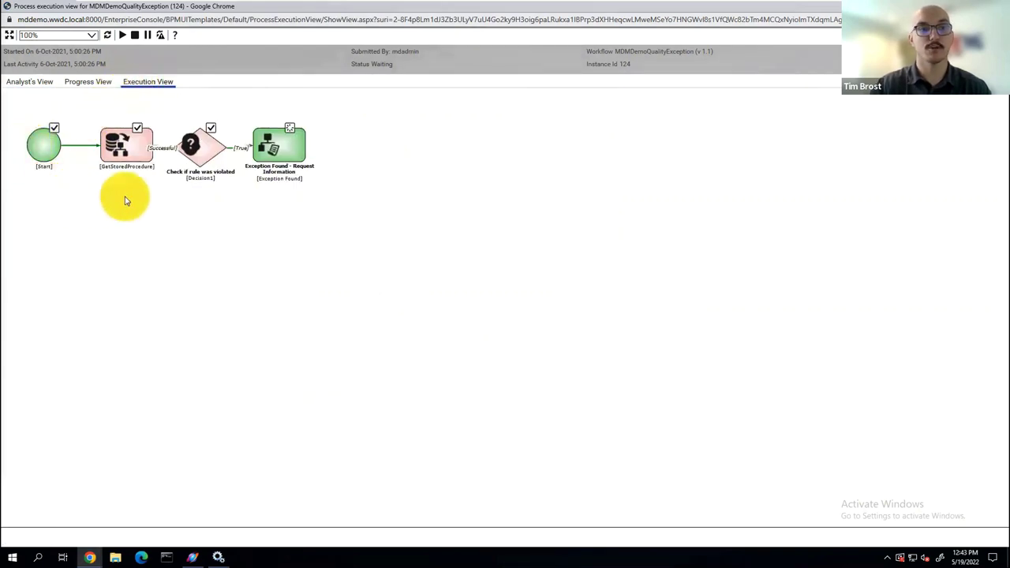
pyautogui.moveTo(282, 153)
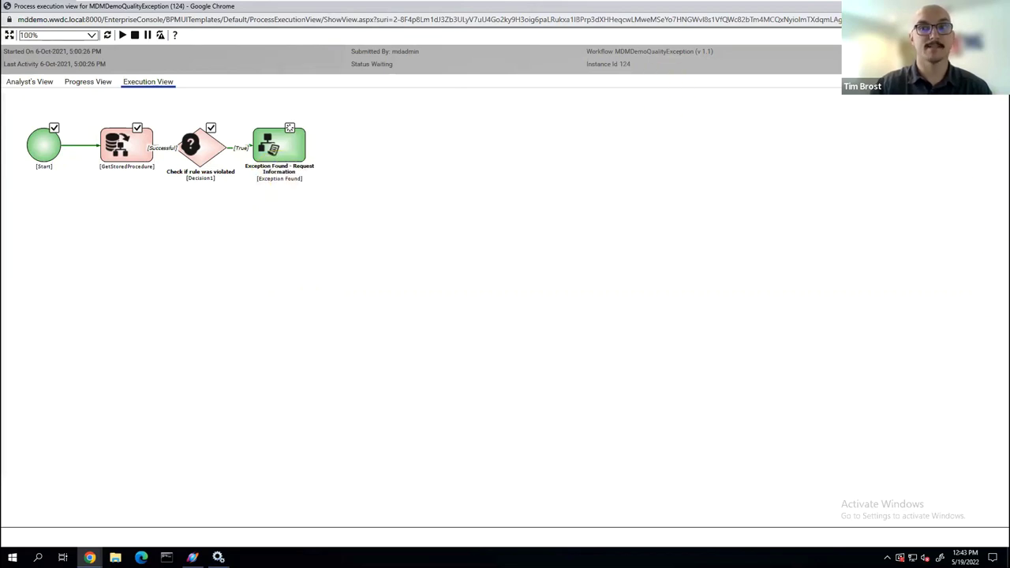
pyautogui.click(998, 6)
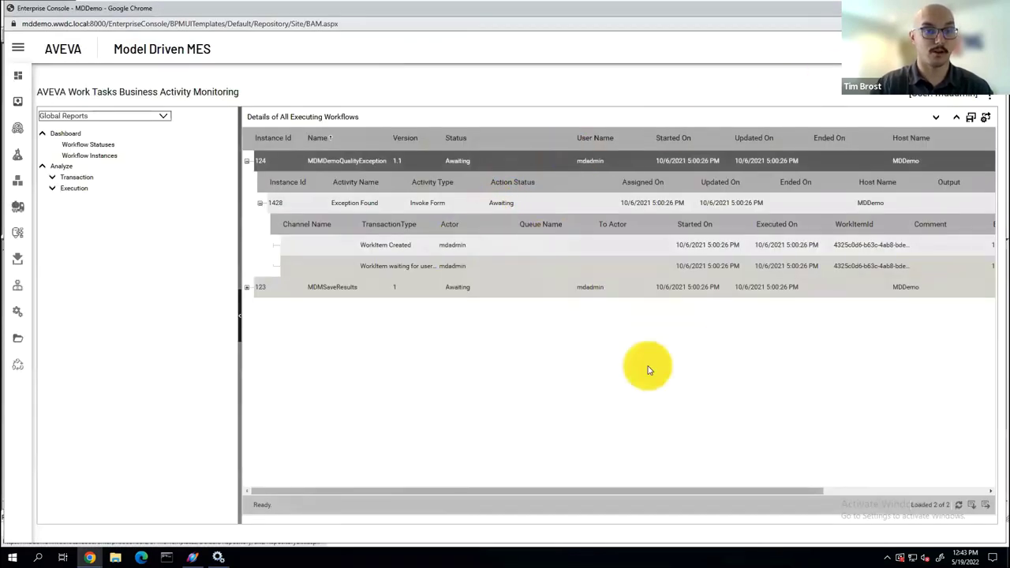
# - Export the executing workflows table to PDF, close the report, and go to the work items
pyautogui.click(985, 504)
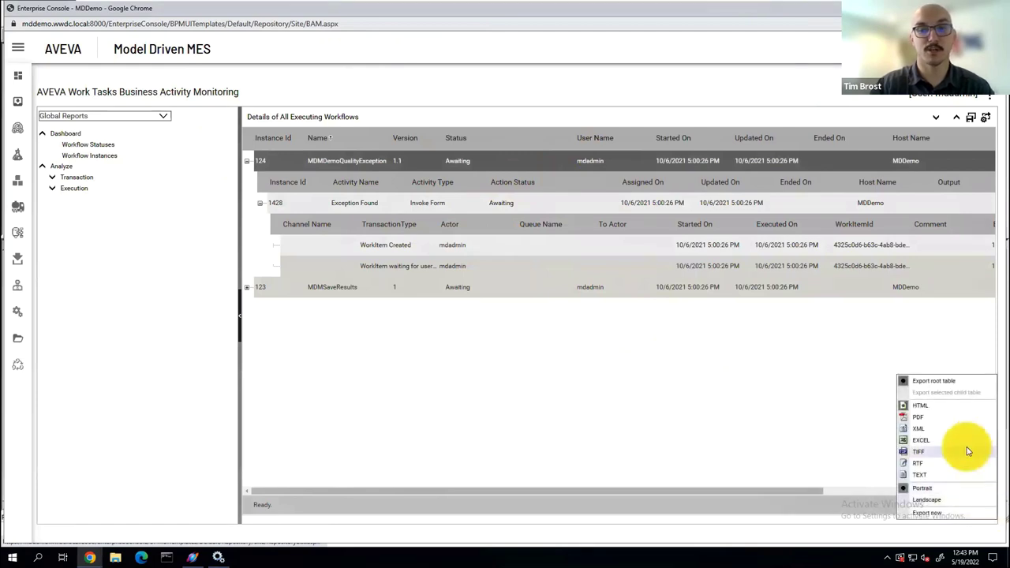
pyautogui.click(830, 420)
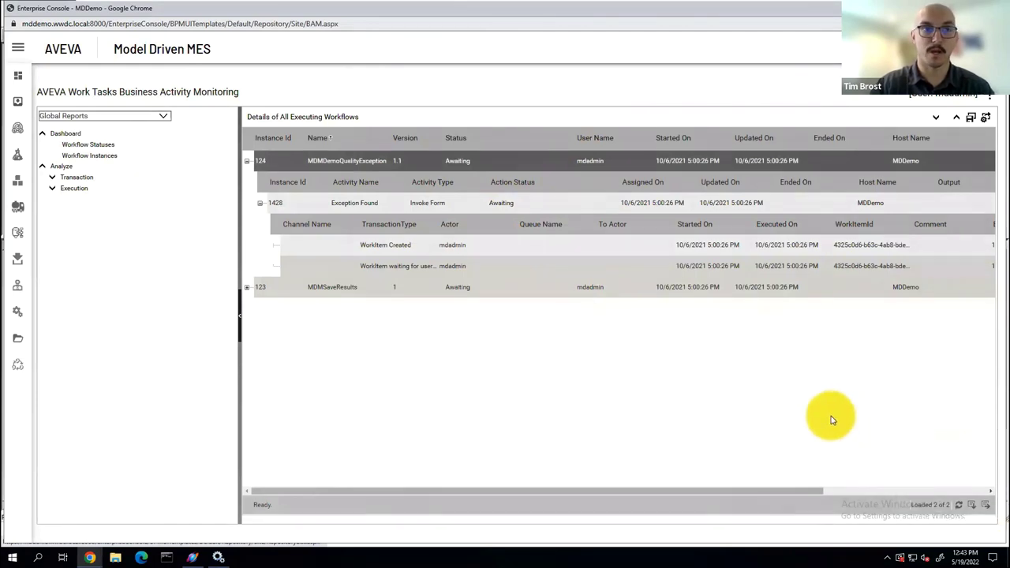
pyautogui.click(985, 505)
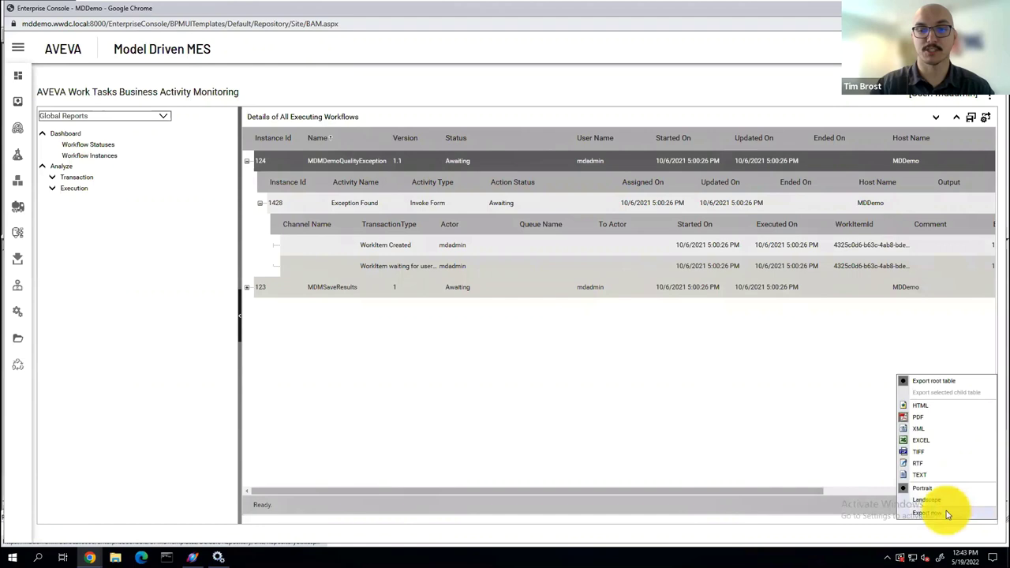
pyautogui.click(945, 513)
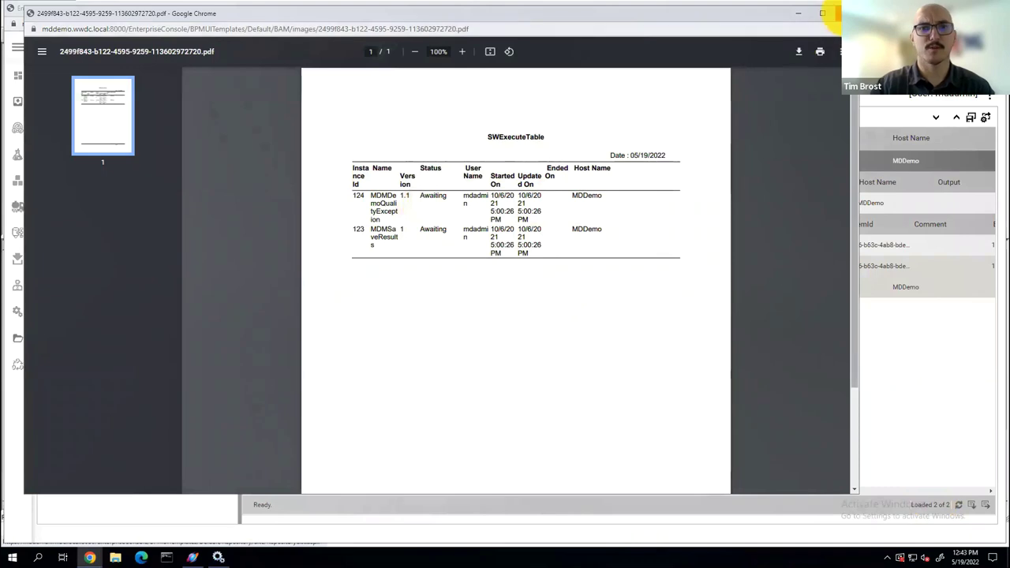
pyautogui.click(834, 13)
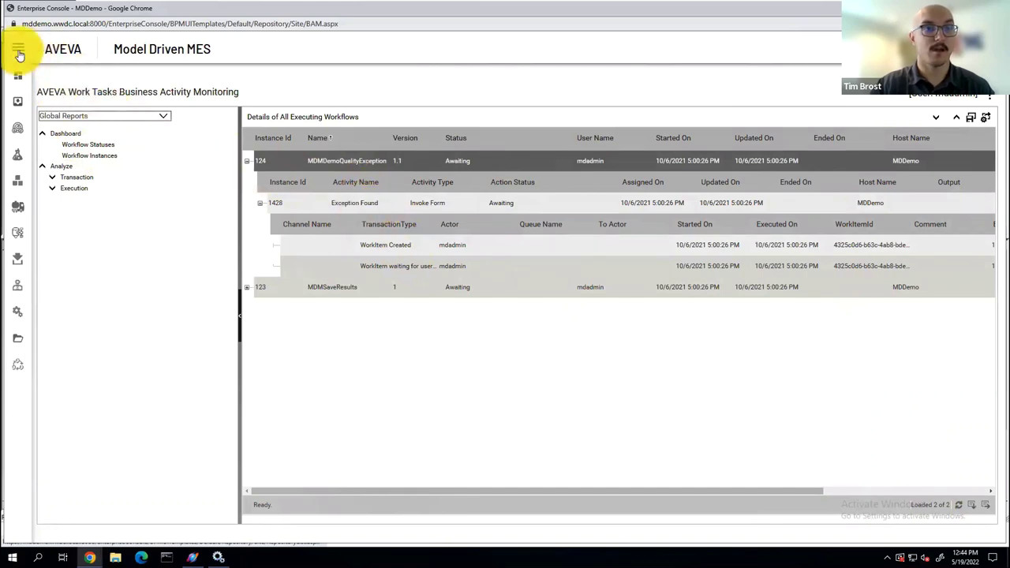
pyautogui.click(14, 105)
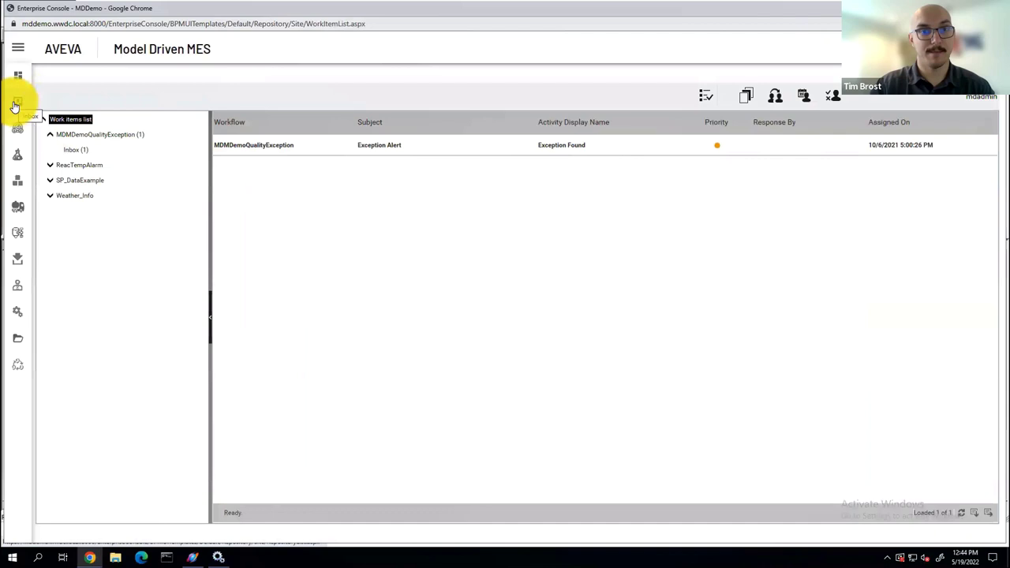
# - Open the Exception Alert work item full screen and scroll down to its response fields
pyautogui.doubleClick(263, 149)
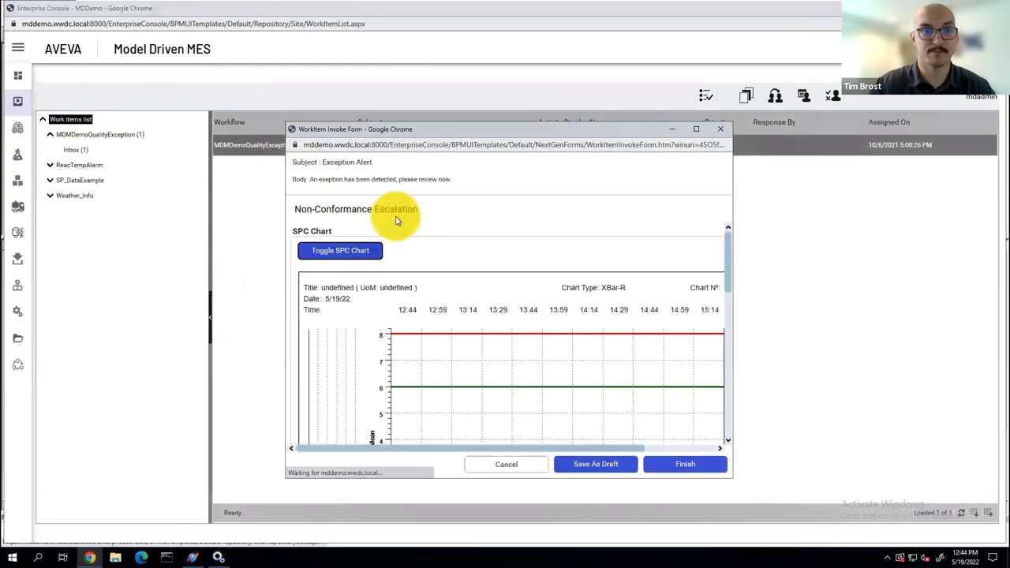
pyautogui.click(696, 129)
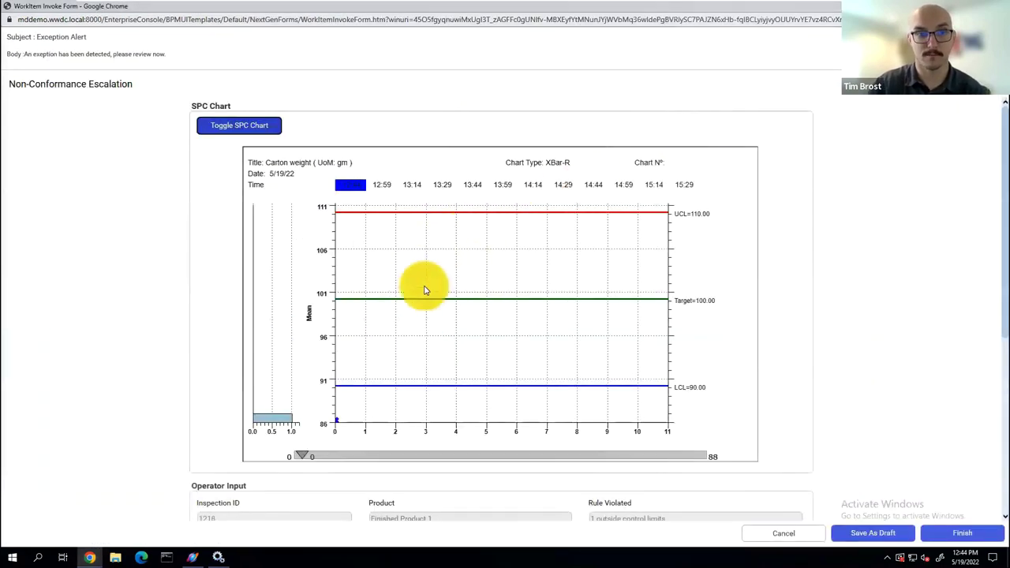
pyautogui.scroll(-3, 434, 272)
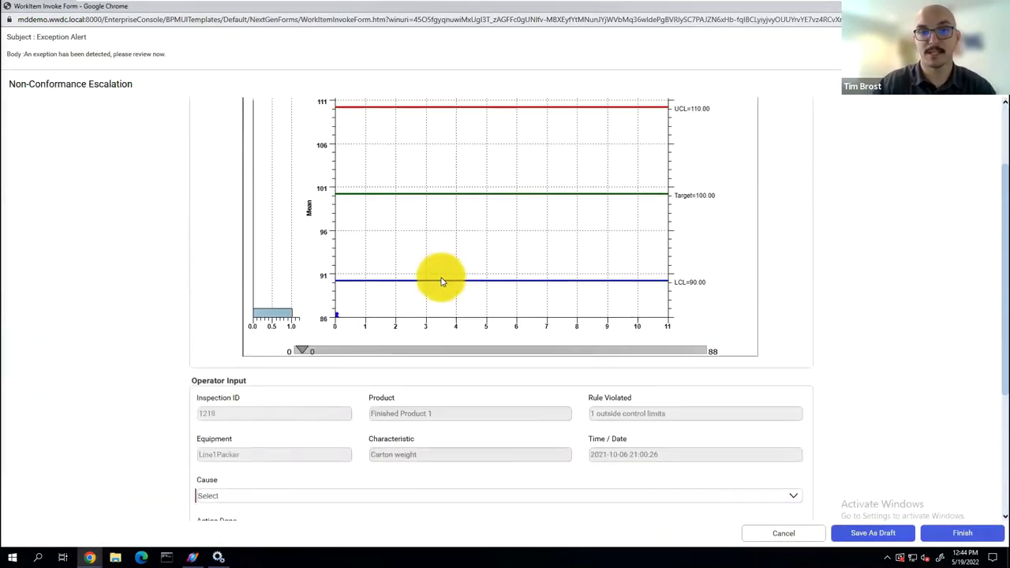
pyautogui.scroll(-1, 418, 300)
pyautogui.scroll(-2, 383, 363)
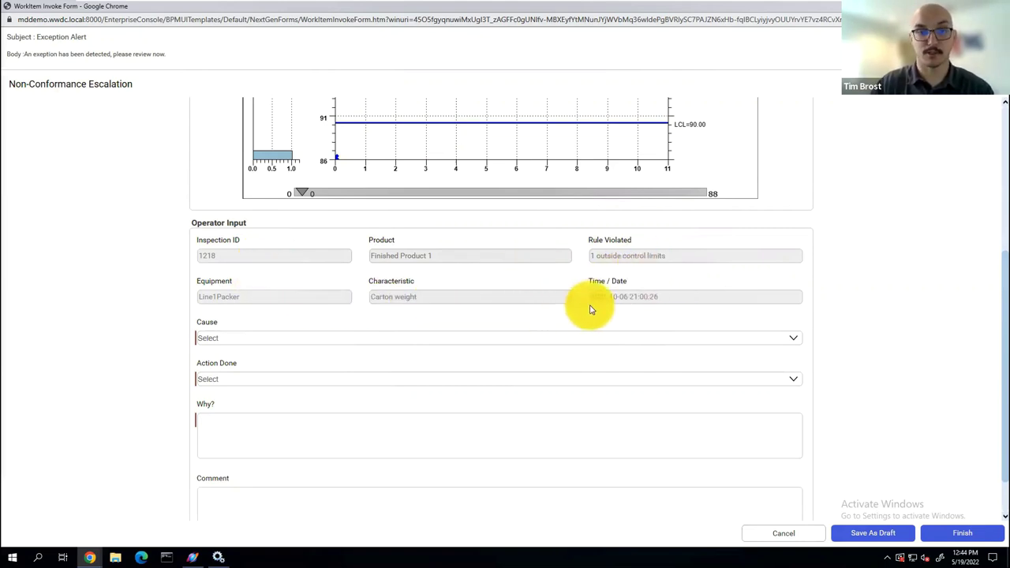
# - Set cause Lever Misalignment, action Process Settings Adjustment, reason 'Lever misaligned', and finish the form
pyautogui.click(351, 340)
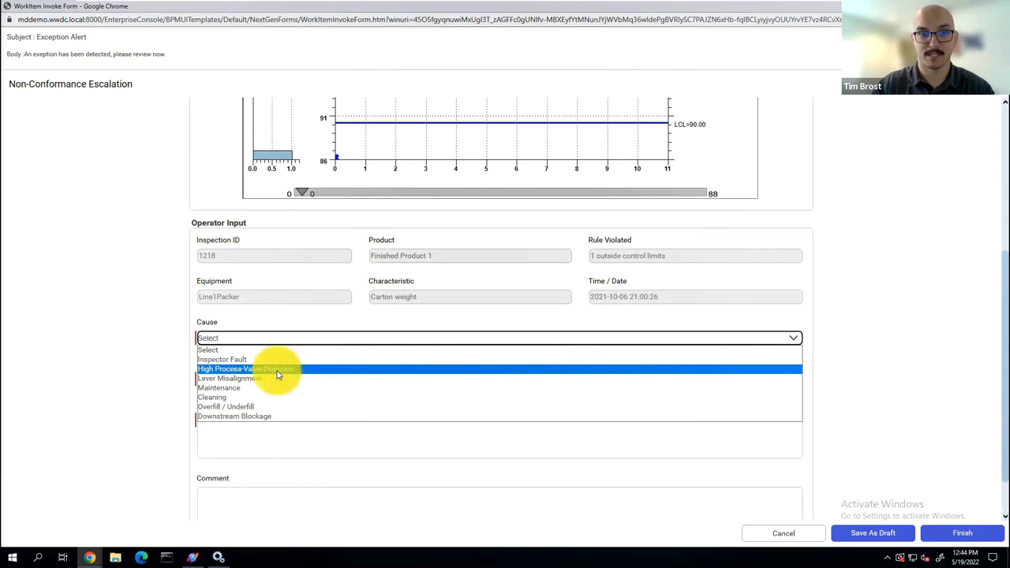
pyautogui.click(237, 379)
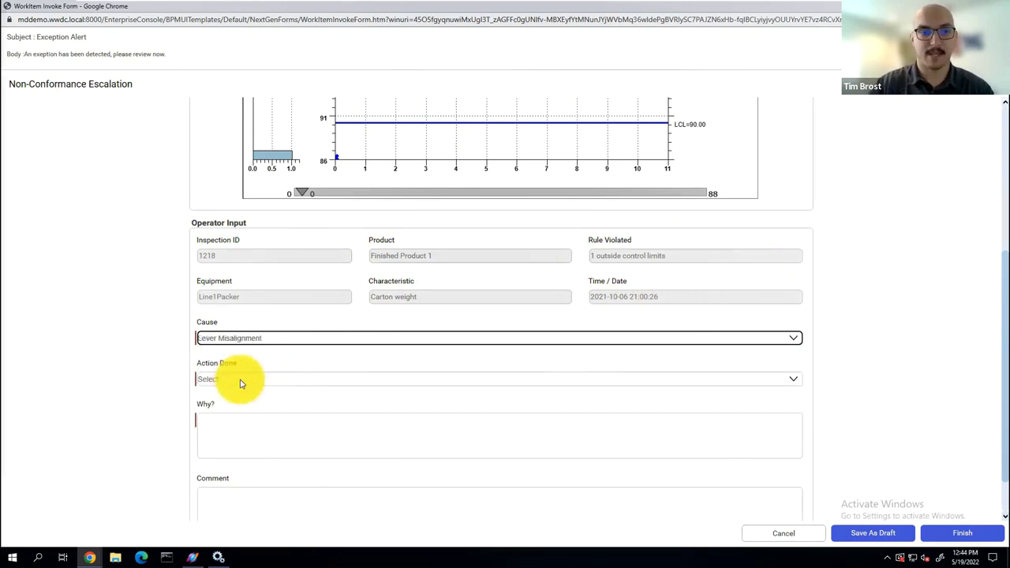
pyautogui.click(242, 381)
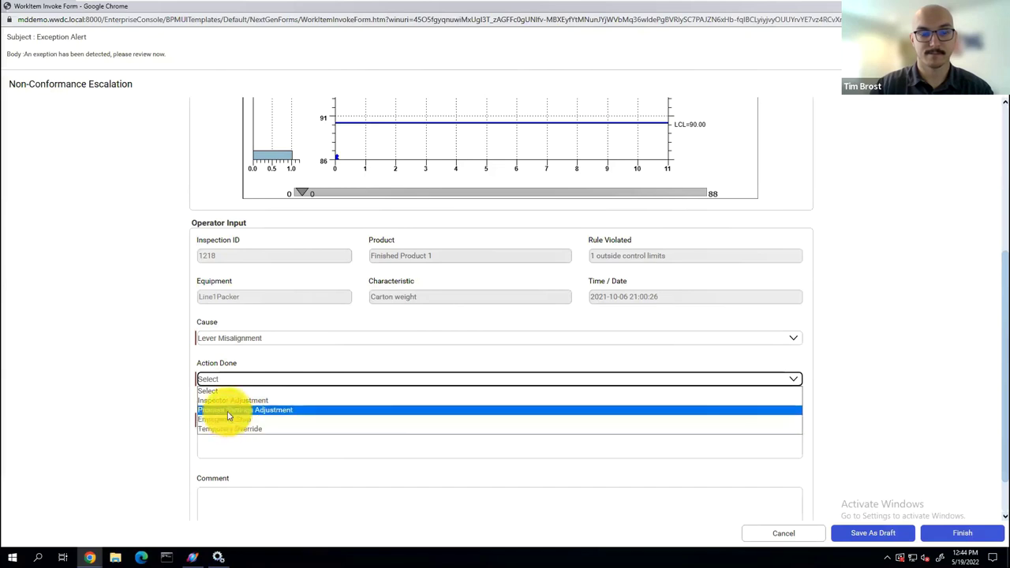
pyautogui.click(228, 412)
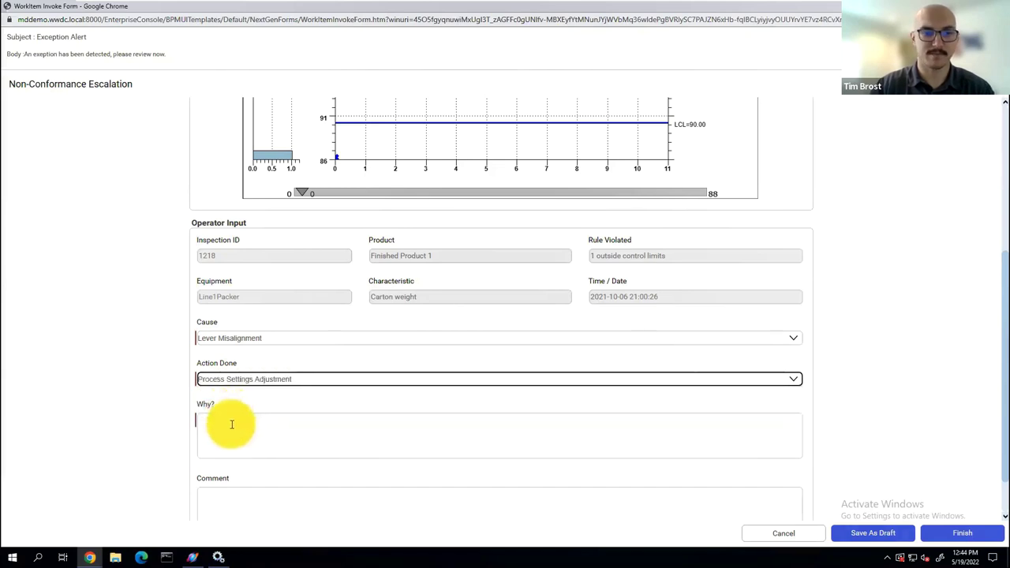
pyautogui.click(232, 424)
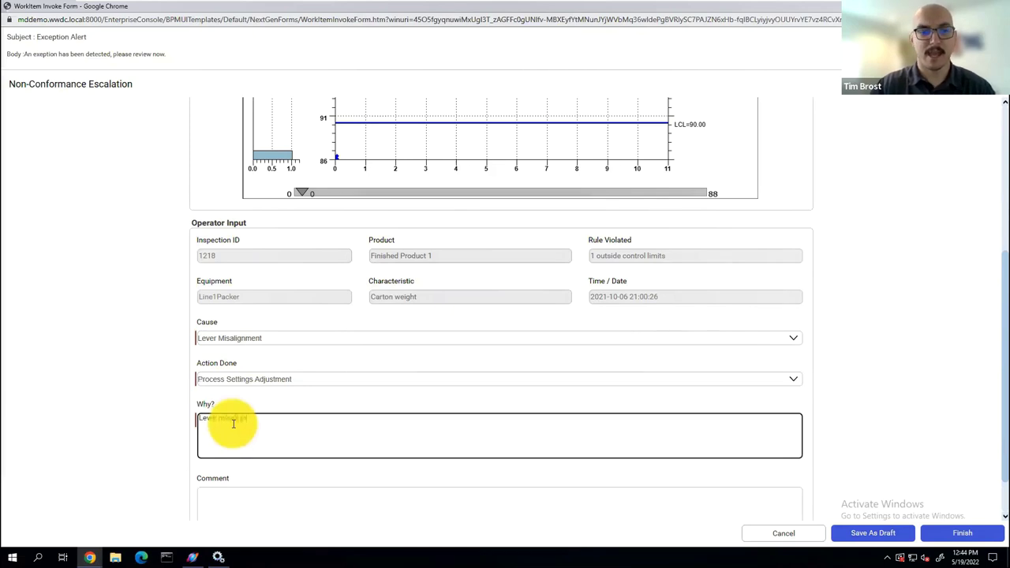
pyautogui.scroll(-1, 331, 412)
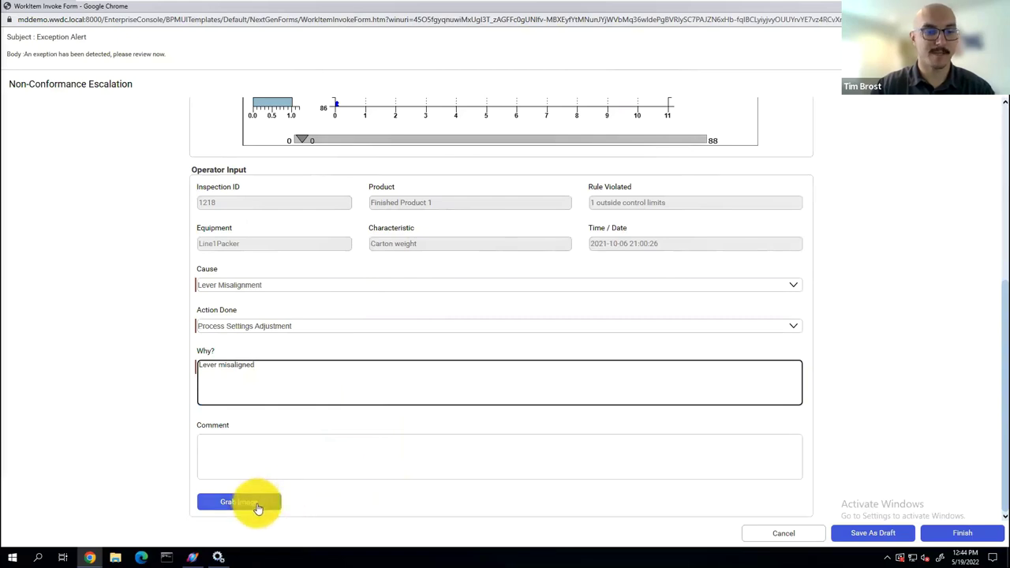
pyautogui.click(964, 534)
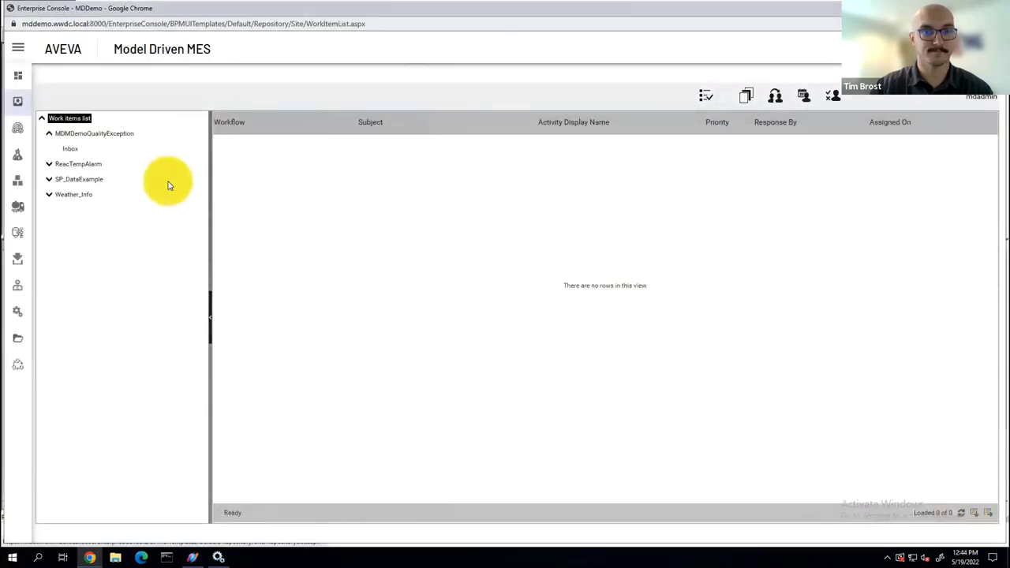
pyautogui.click(17, 50)
# - Open the Business Activity Monitoring report and expand workflow 124's activities
pyautogui.click(63, 128)
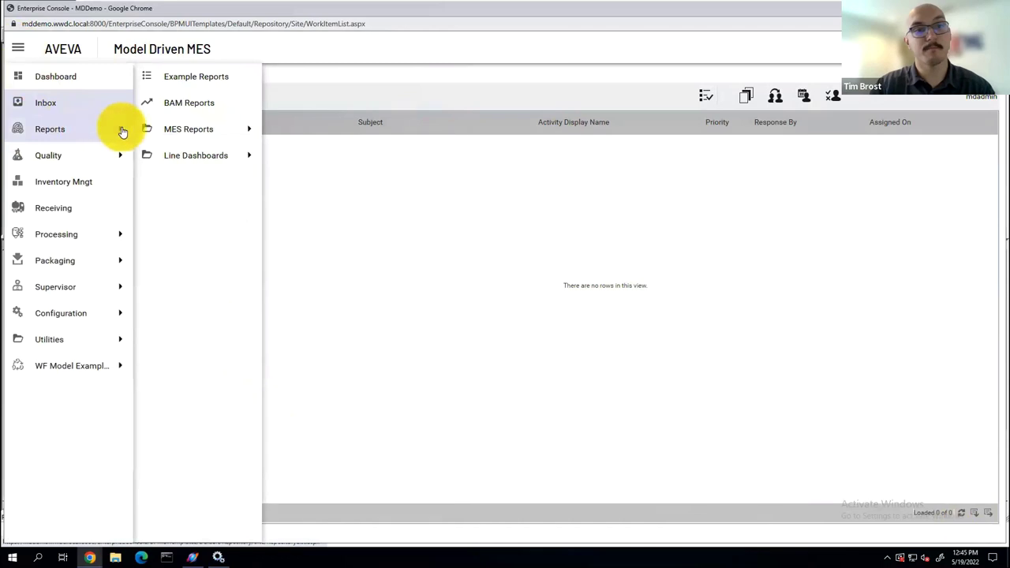
pyautogui.click(189, 109)
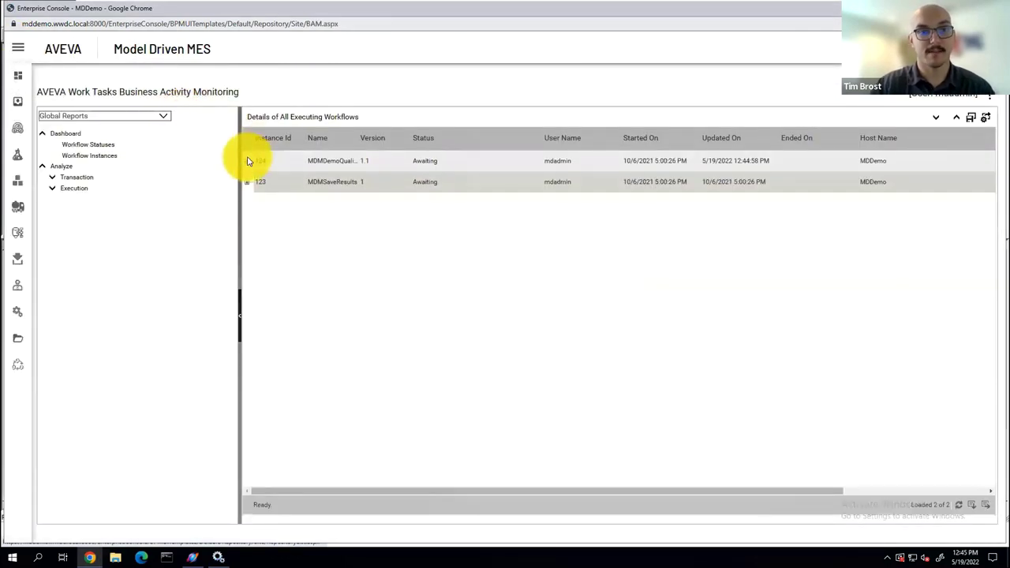
pyautogui.click(247, 161)
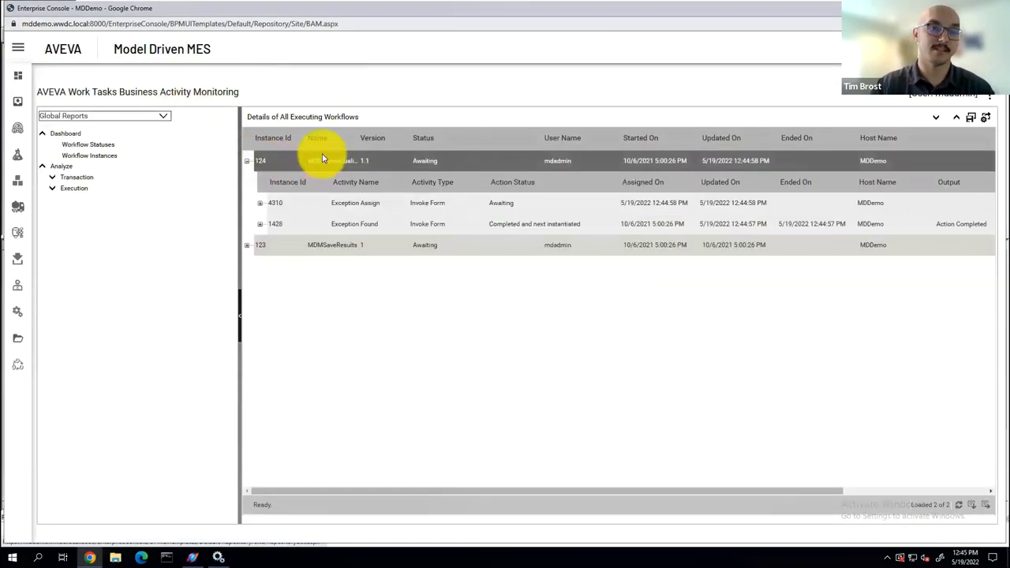
# - View workflow 124's process execution diagram full screen, then close it
pyautogui.doubleClick(322, 161)
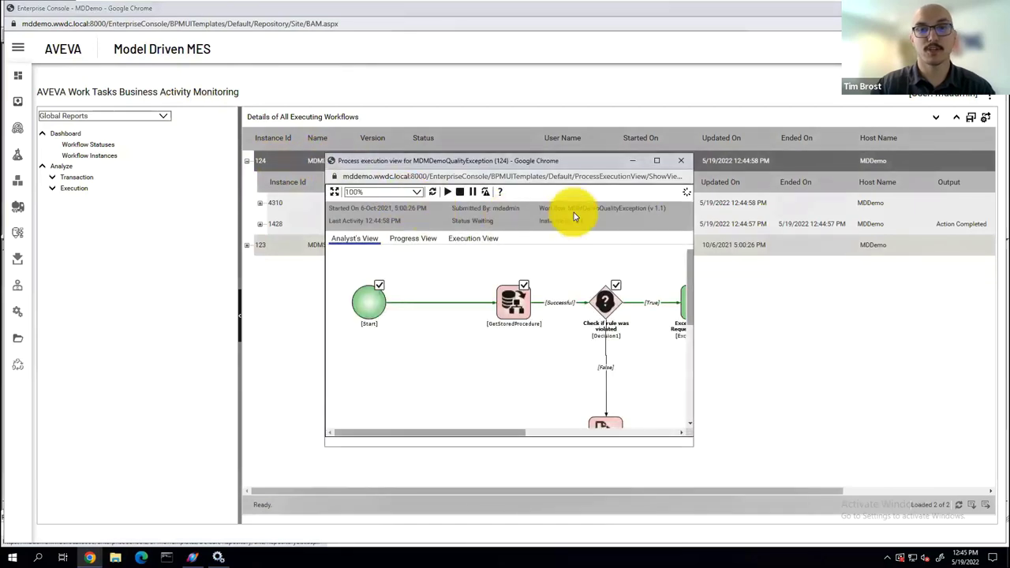
pyautogui.click(659, 163)
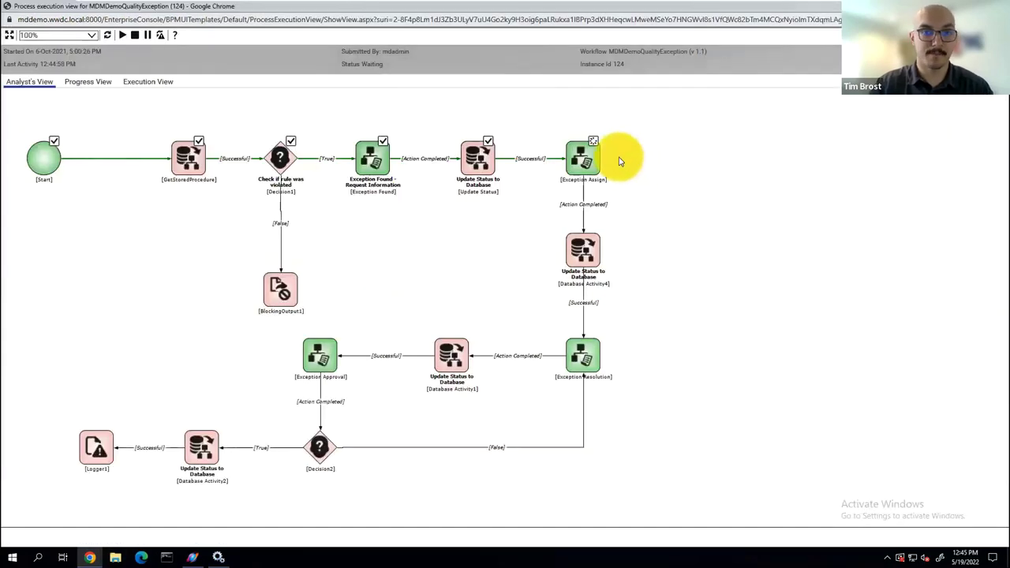
pyautogui.moveTo(582, 163)
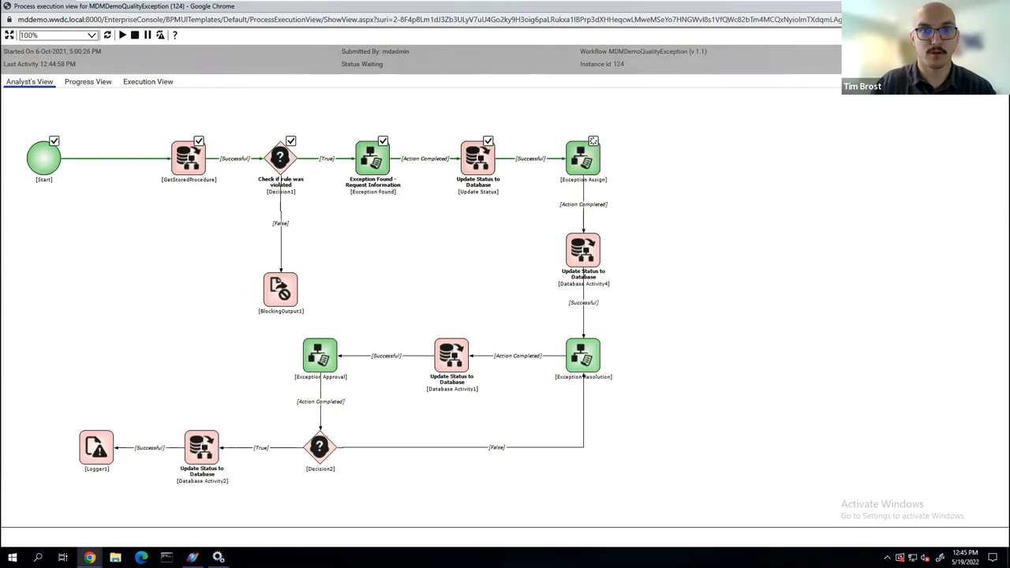
pyautogui.hotkey('ctrl', 'w')
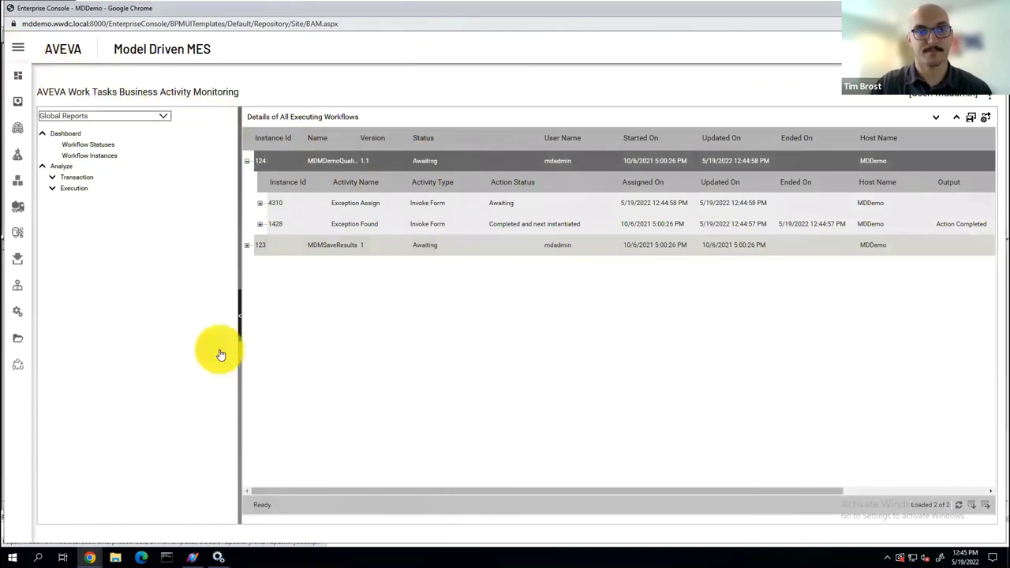
pyautogui.click(18, 50)
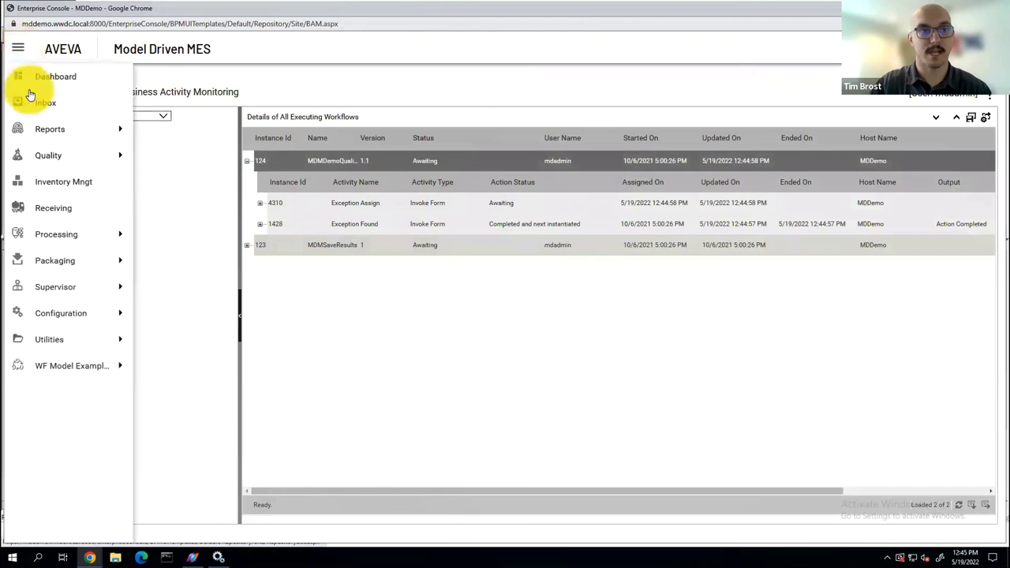
# - View the Blender Maintenance and Conveyor Adjustments instructions and MD Demo Overview video, then return to Dashboard
pyautogui.click(56, 290)
pyautogui.click(184, 106)
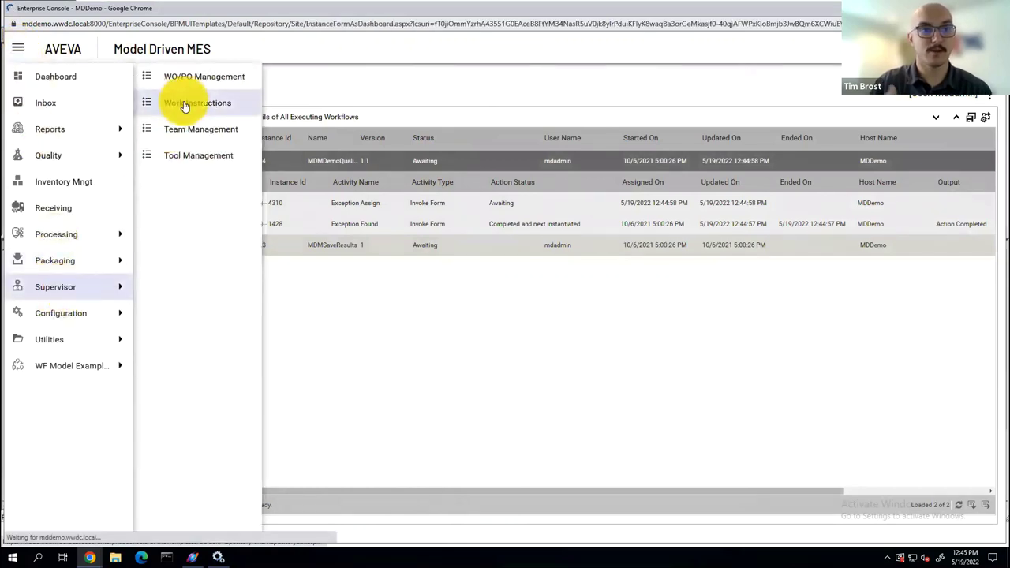
pyautogui.click(111, 116)
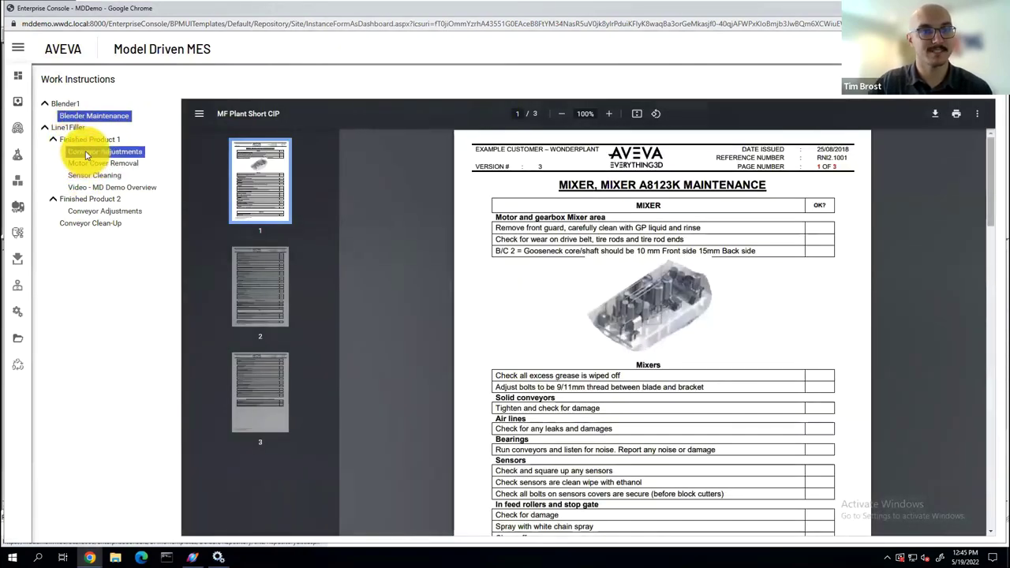
pyautogui.click(82, 151)
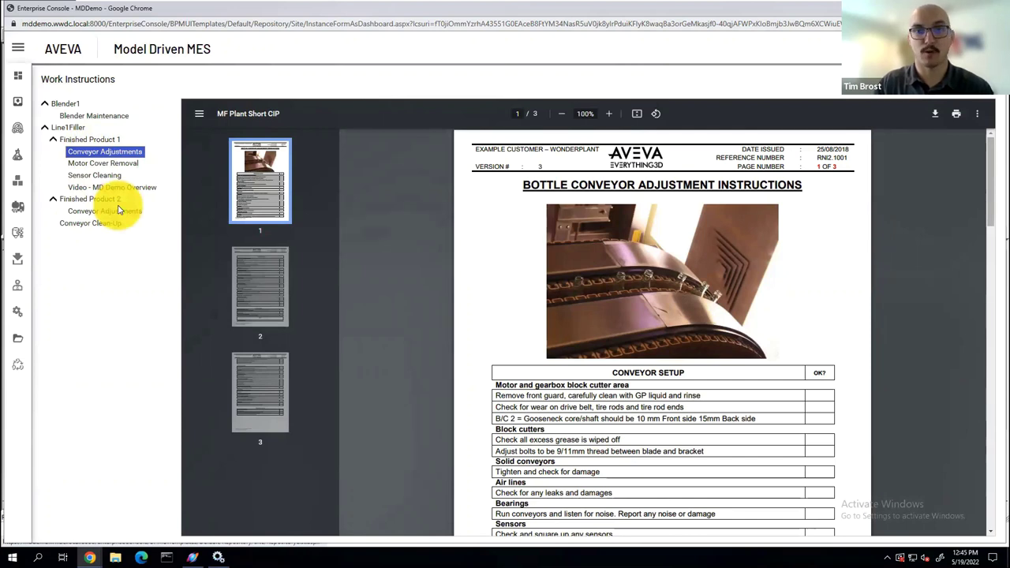
pyautogui.click(90, 189)
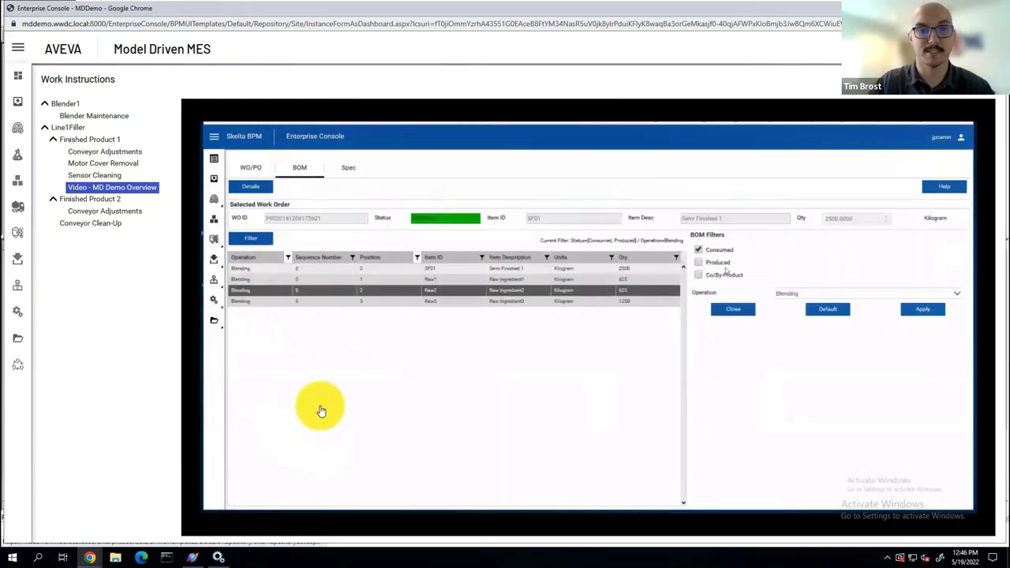
pyautogui.click(20, 49)
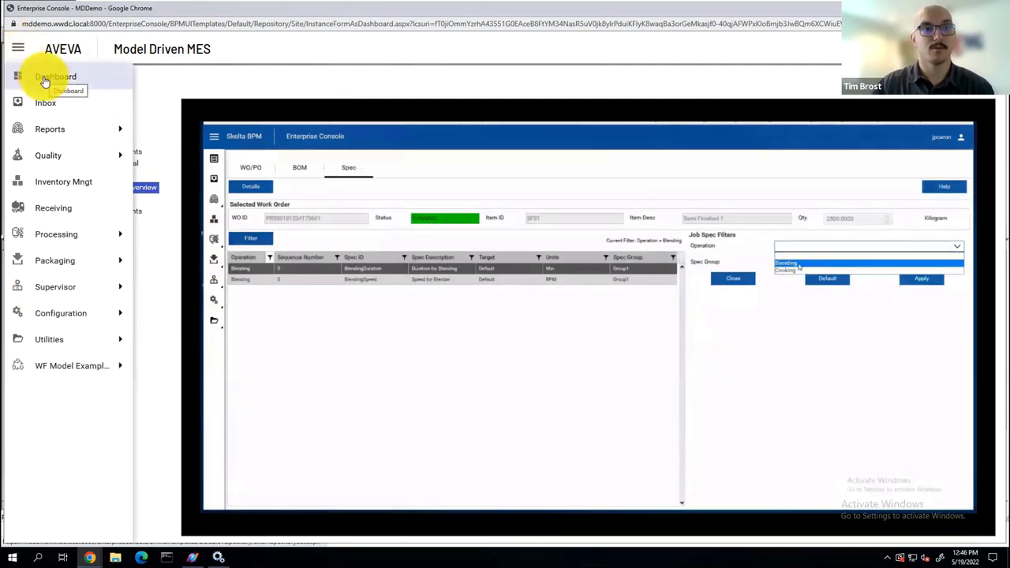
pyautogui.click(45, 79)
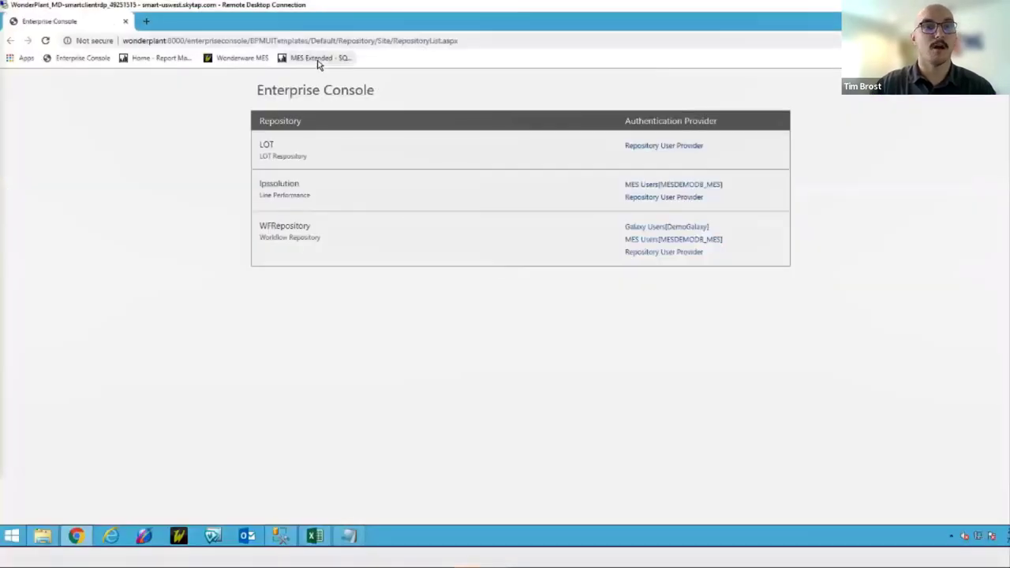
pyautogui.click(318, 60)
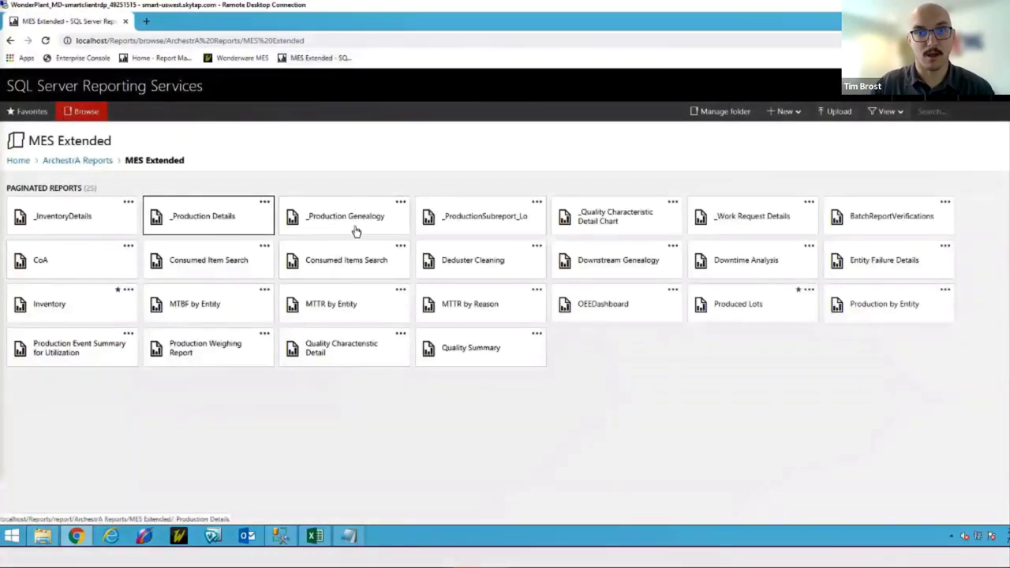
pyautogui.click(598, 271)
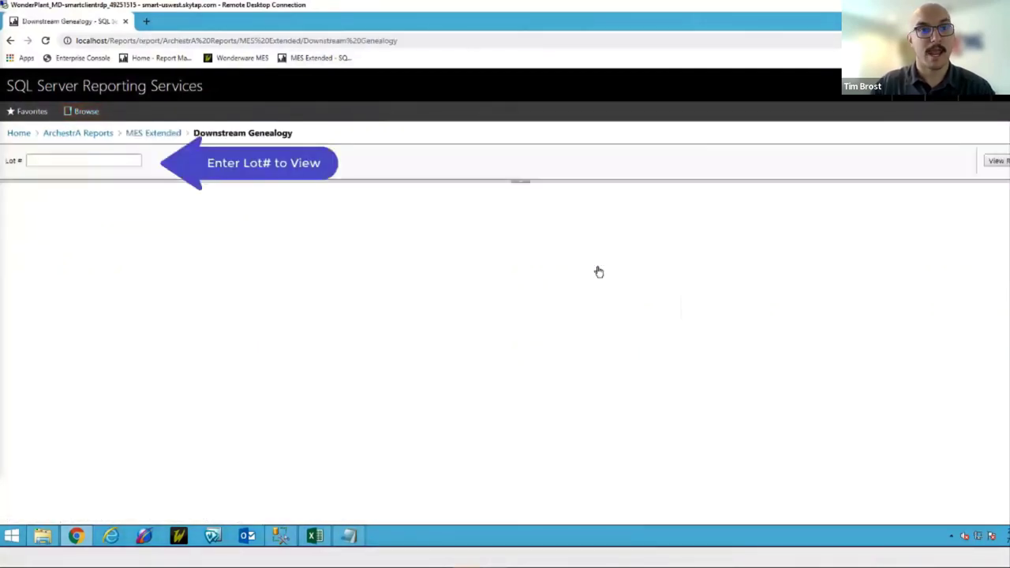
pyautogui.click(93, 160)
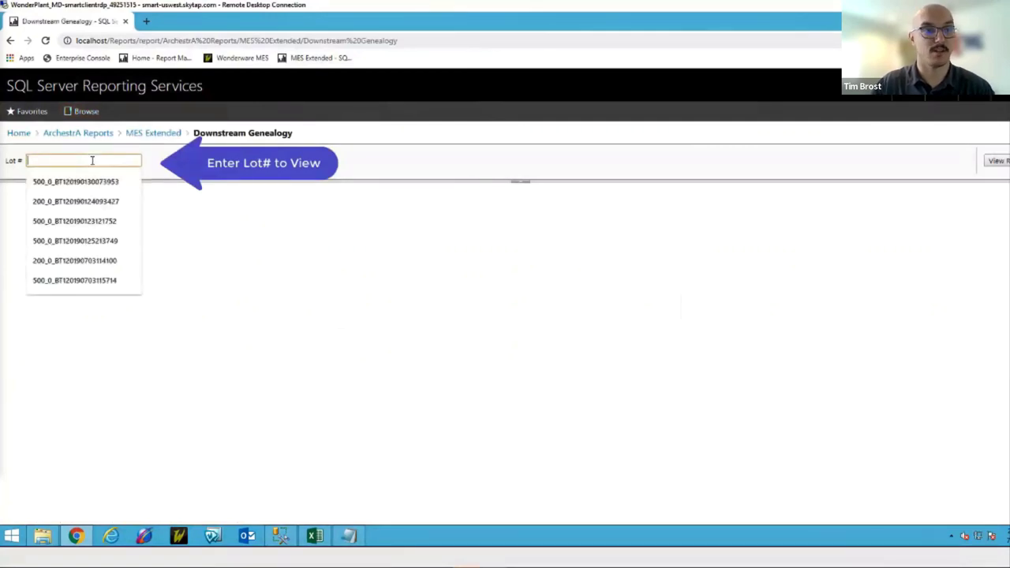
pyautogui.hotkey('ctrl', 'v')
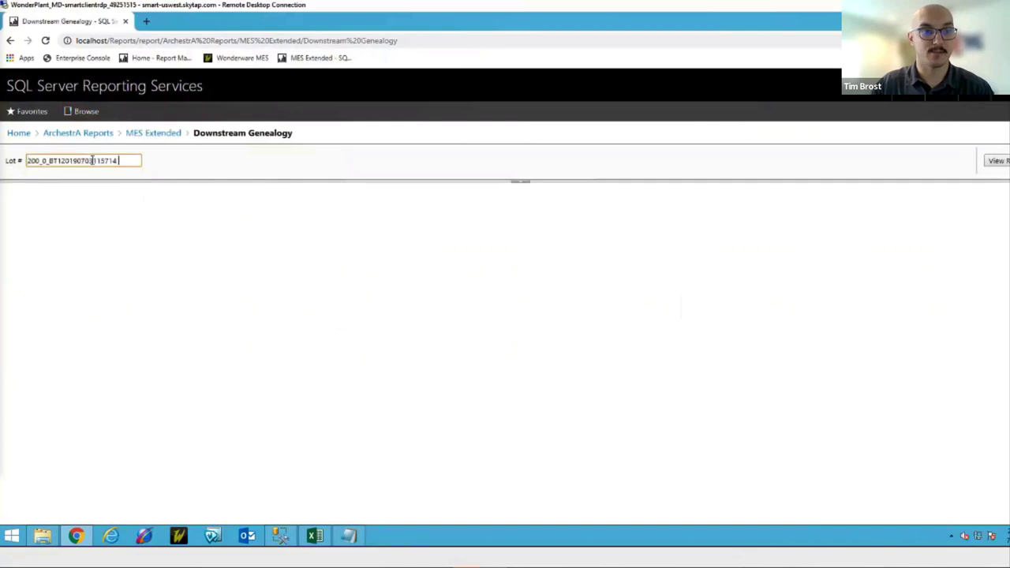
pyautogui.click(993, 163)
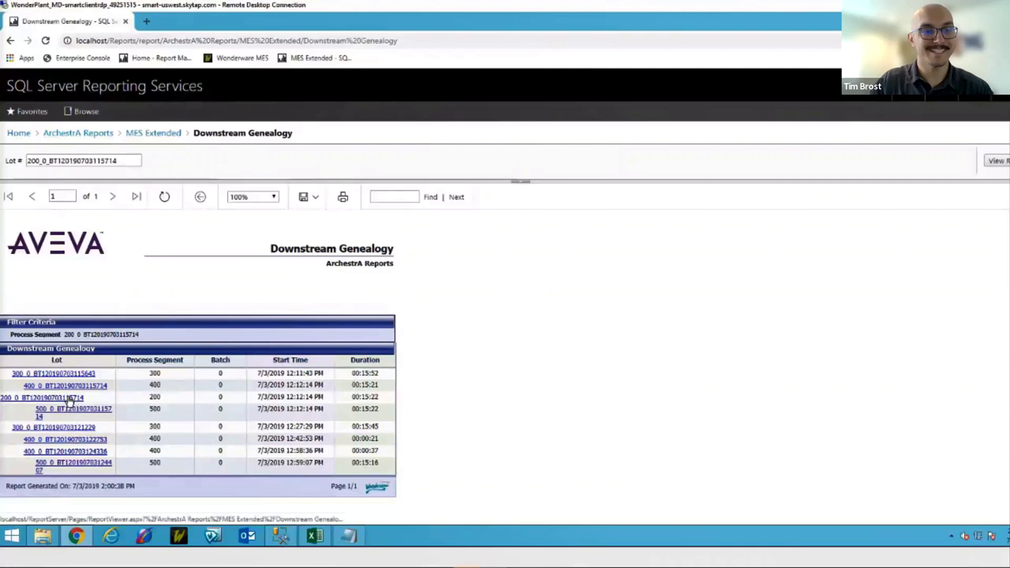
pyautogui.click(70, 399)
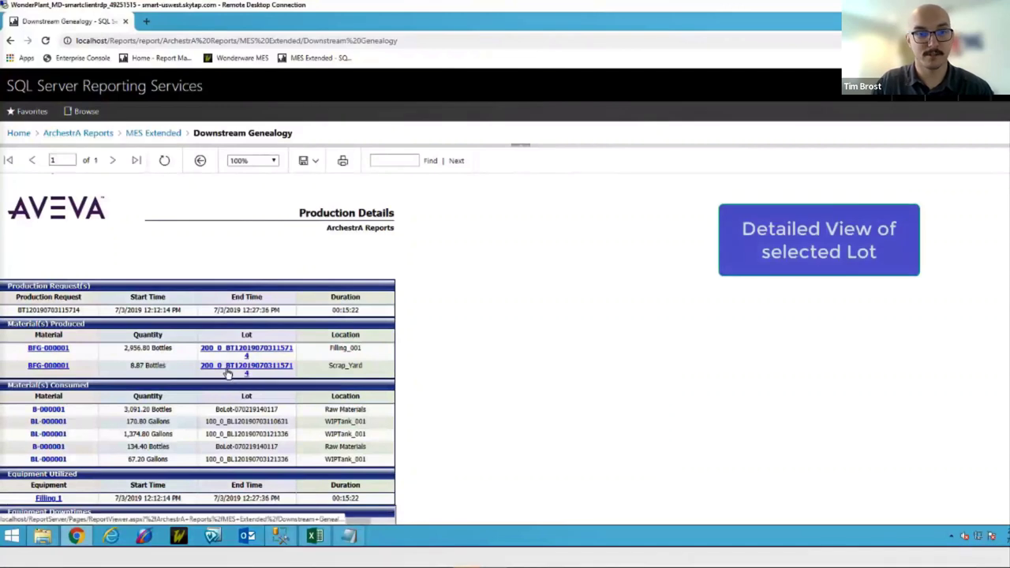
pyautogui.scroll(-1, 276, 385)
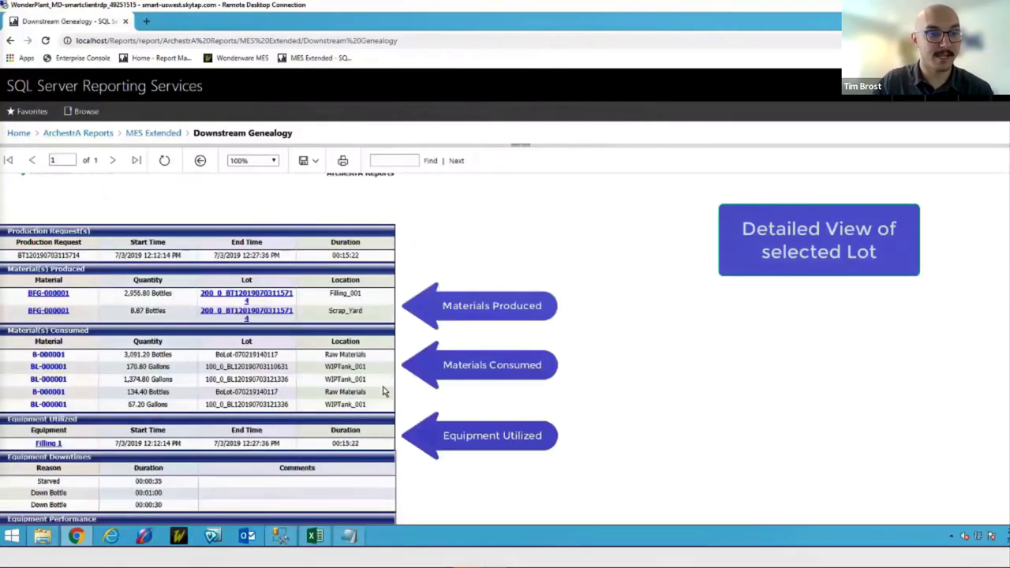
pyautogui.scroll(-1, 384, 392)
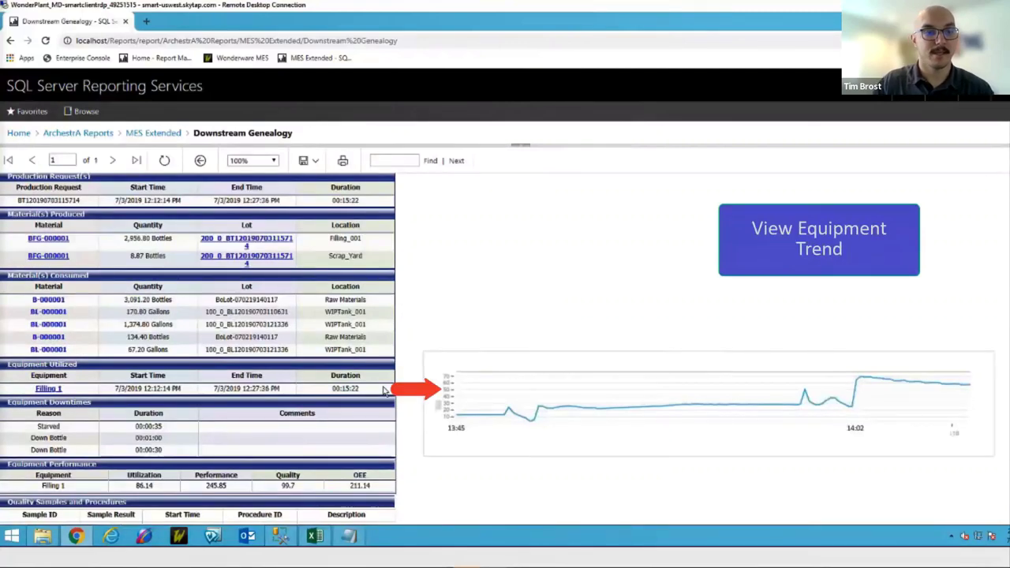
pyautogui.scroll(-2, 384, 390)
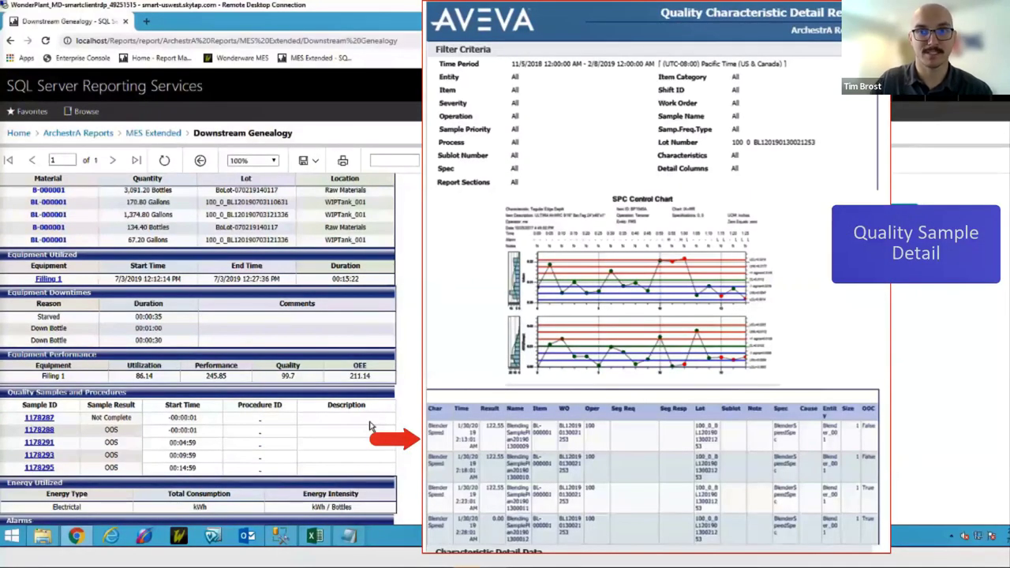
pyautogui.scroll(-2, 363, 422)
pyautogui.scroll(1, 359, 417)
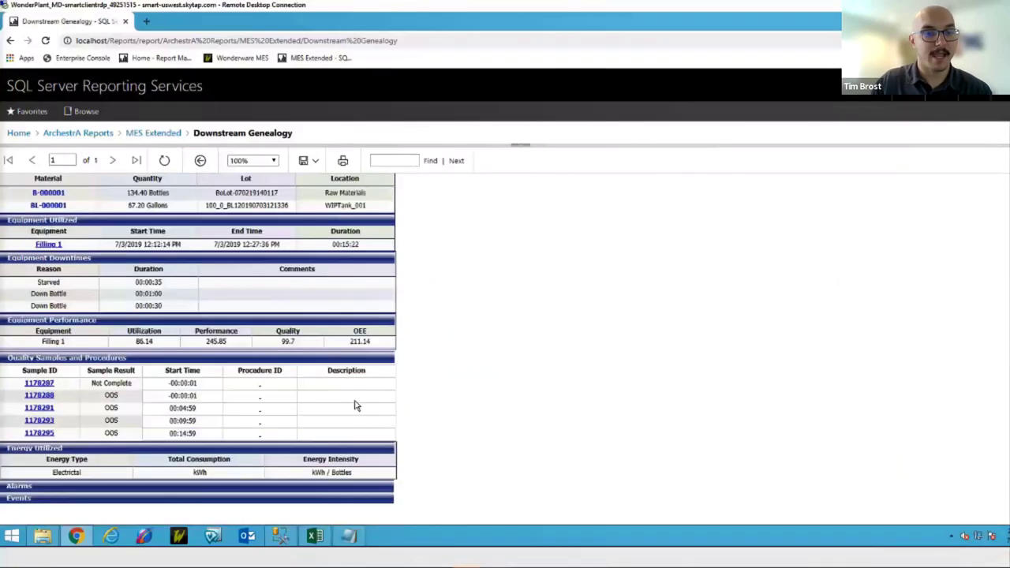
pyautogui.scroll(3, 355, 405)
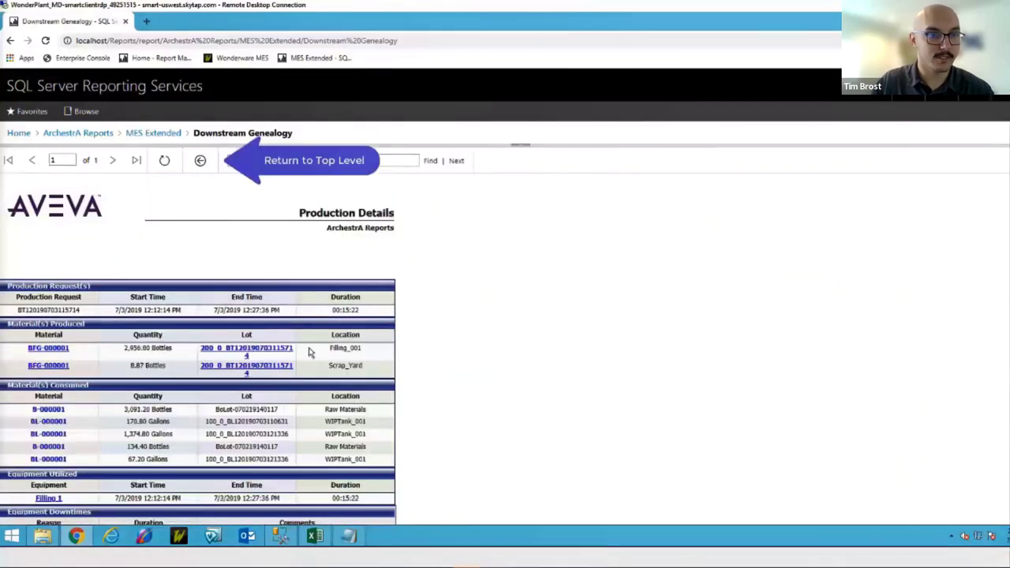
pyautogui.click(199, 161)
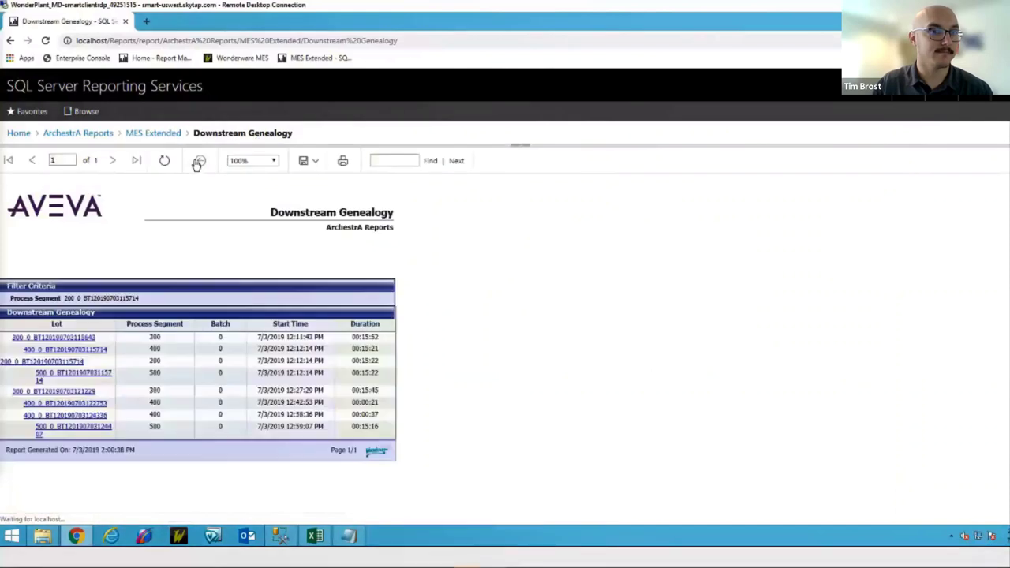
# - Drill into the 500 lot's production details and scroll through the report
pyautogui.click(96, 380)
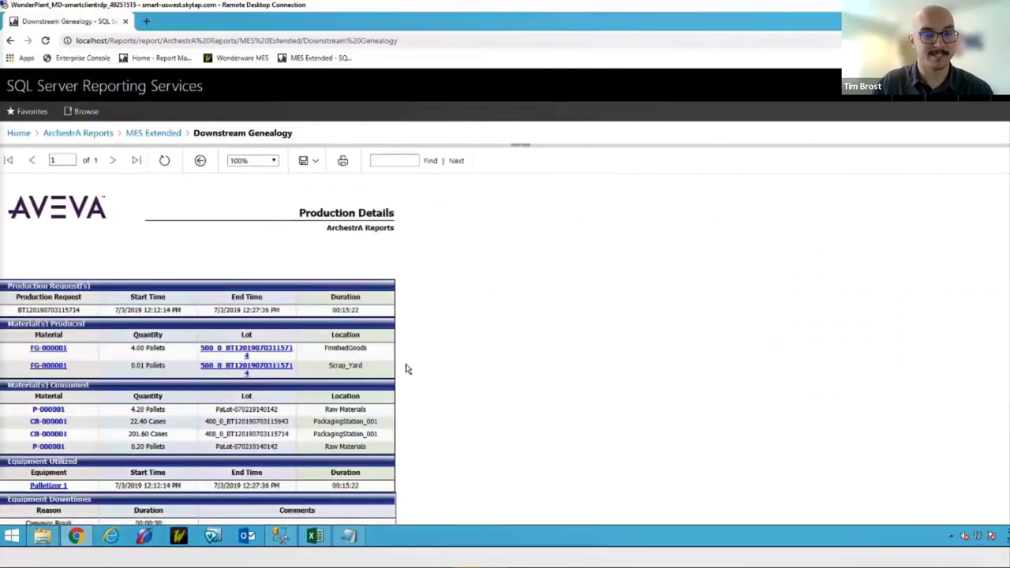
pyautogui.scroll(-1, 407, 369)
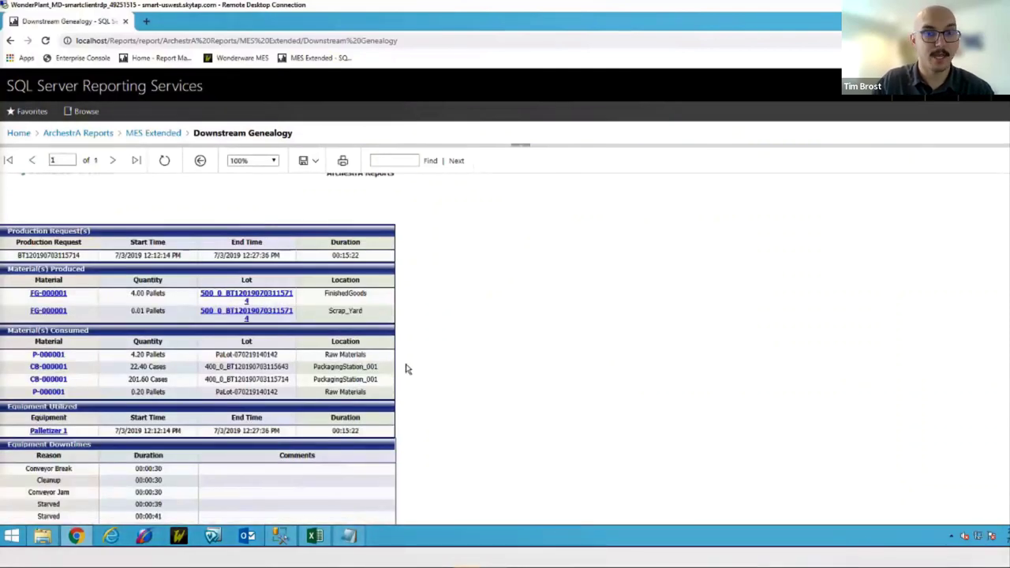
pyautogui.scroll(-3, 407, 368)
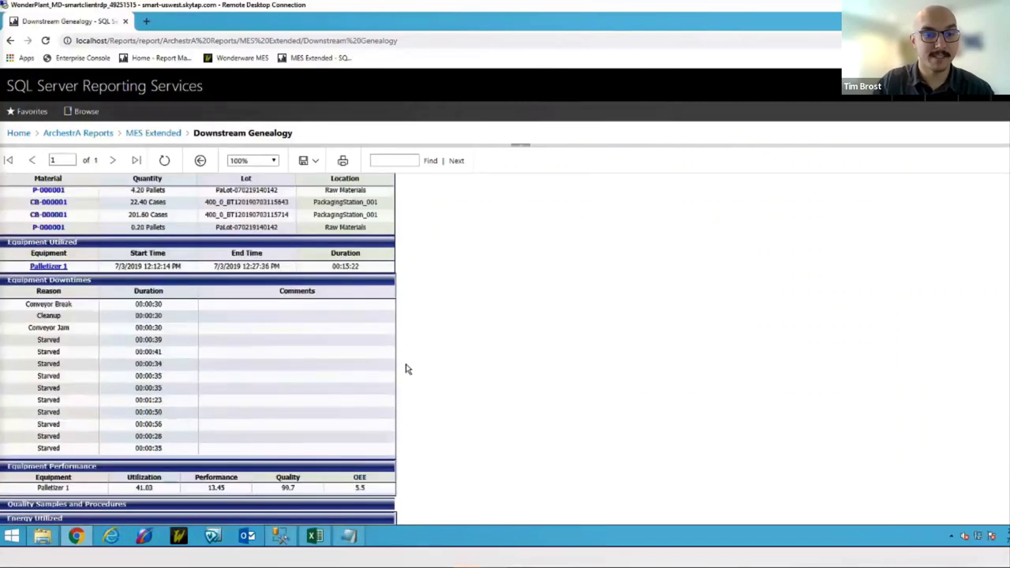
pyautogui.scroll(-3, 407, 368)
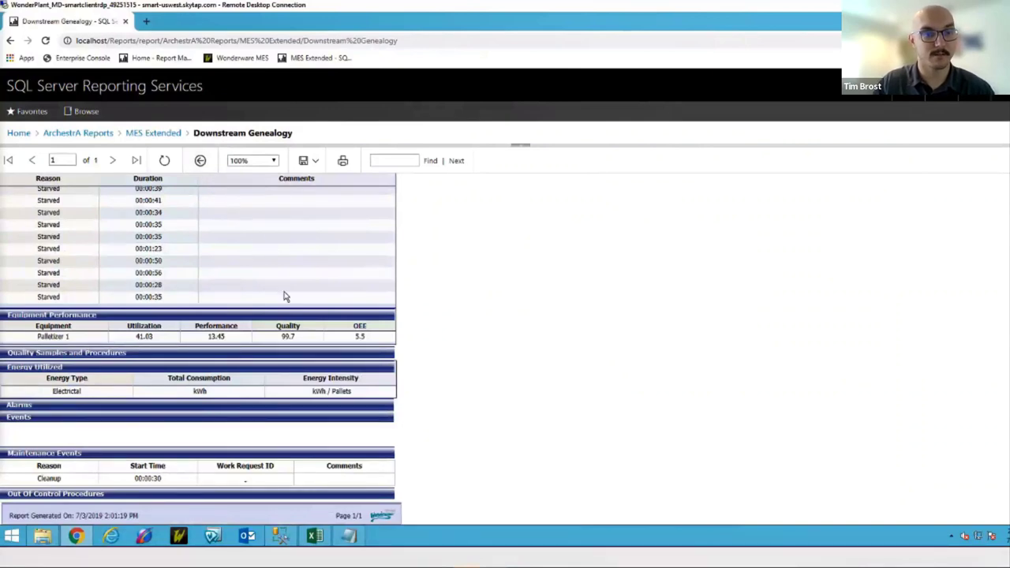
pyautogui.scroll(10, 286, 295)
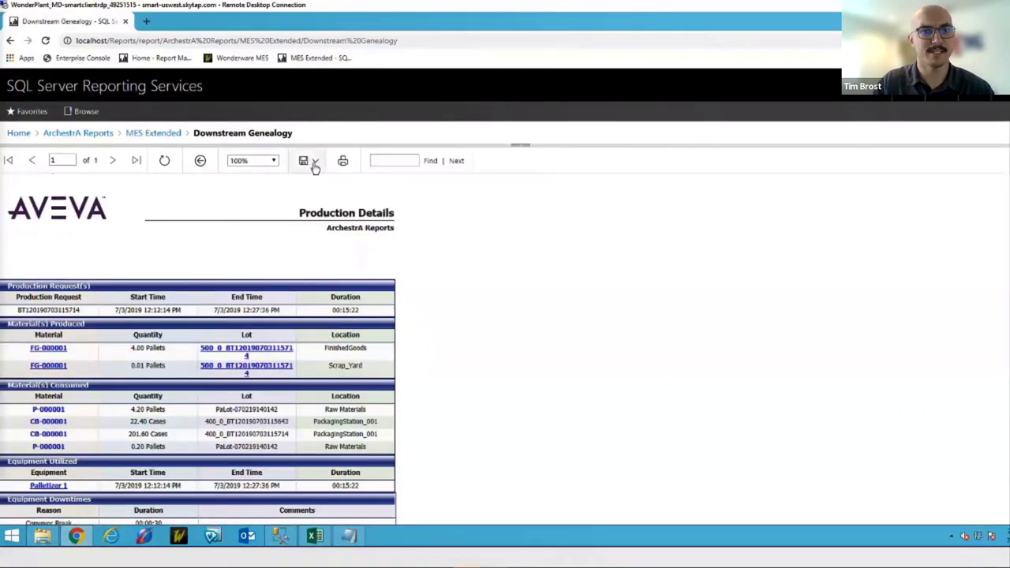
# - Export the report as PDF and open the downloaded Production Details file
pyautogui.click(314, 162)
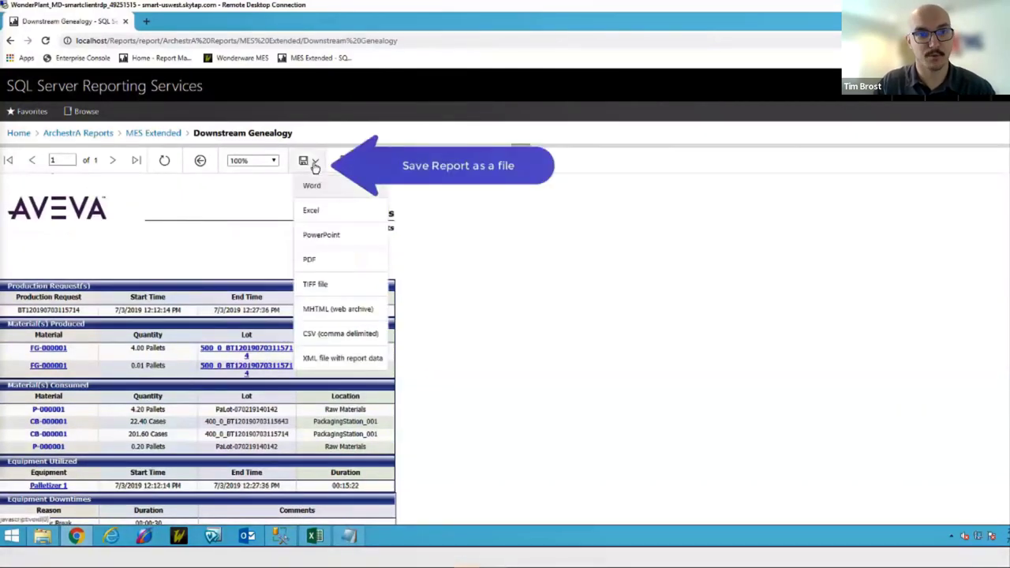
pyautogui.click(309, 261)
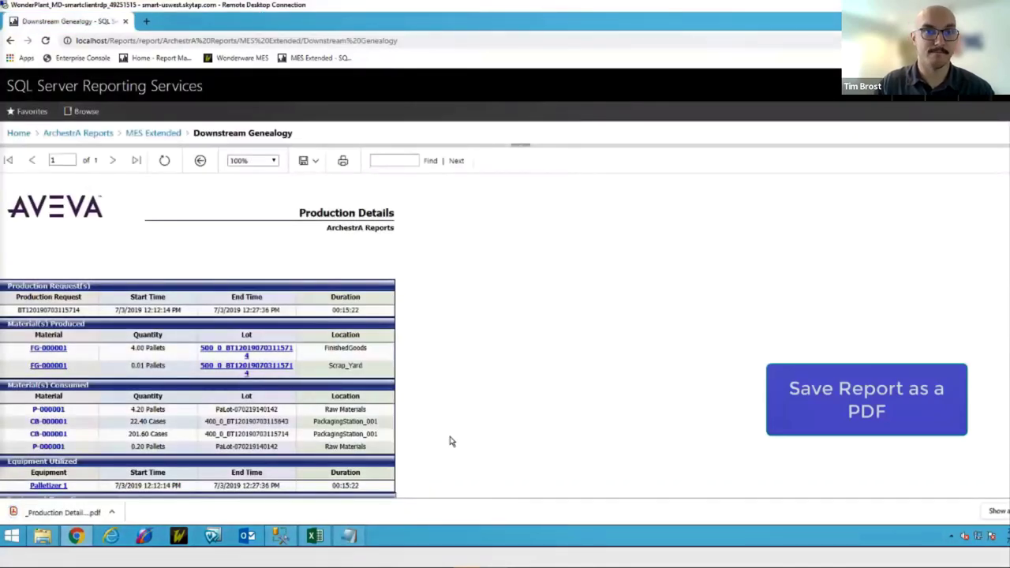
pyautogui.click(63, 512)
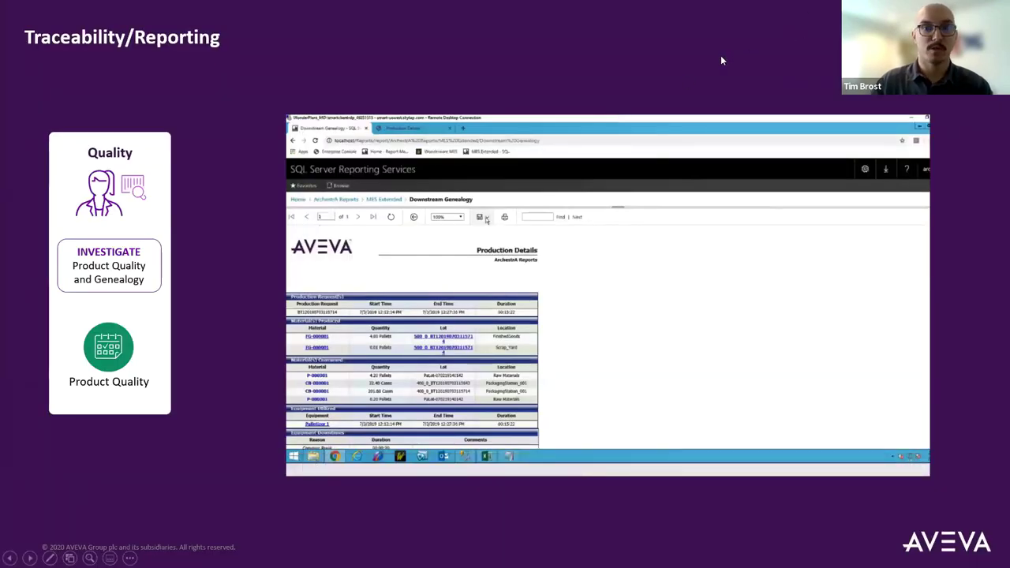
# - Exit the slideshow and unlock the Windows session with the account password
pyautogui.click(720, 56)
pyautogui.press('Escape')
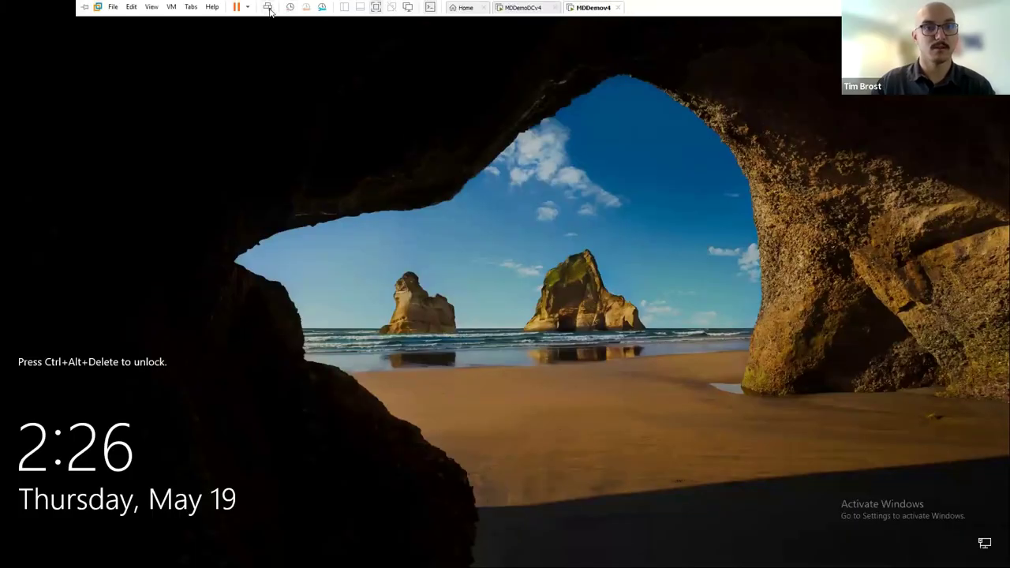
pyautogui.click(267, 7)
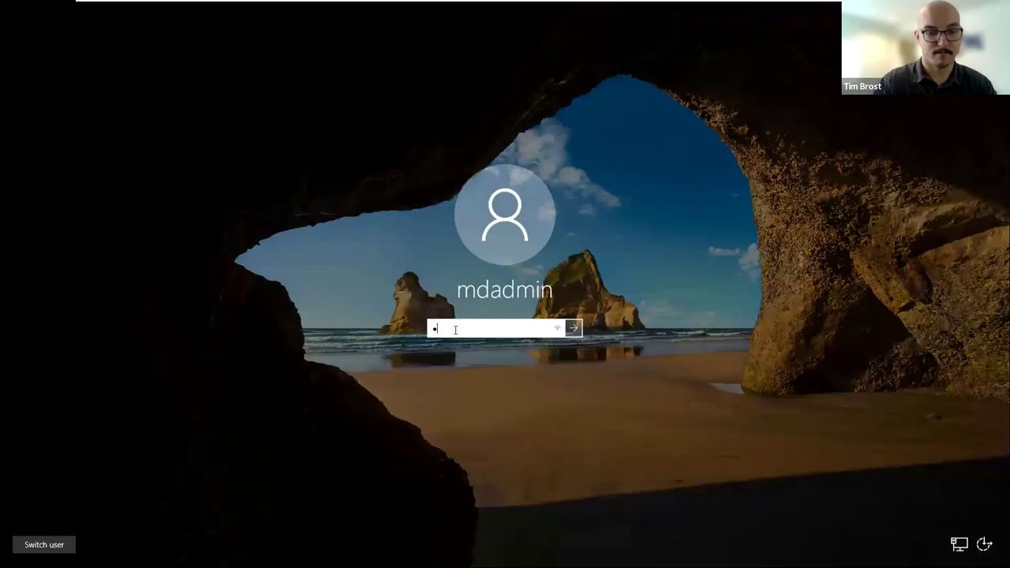
pyautogui.write('••••••')
pyautogui.press('Return')
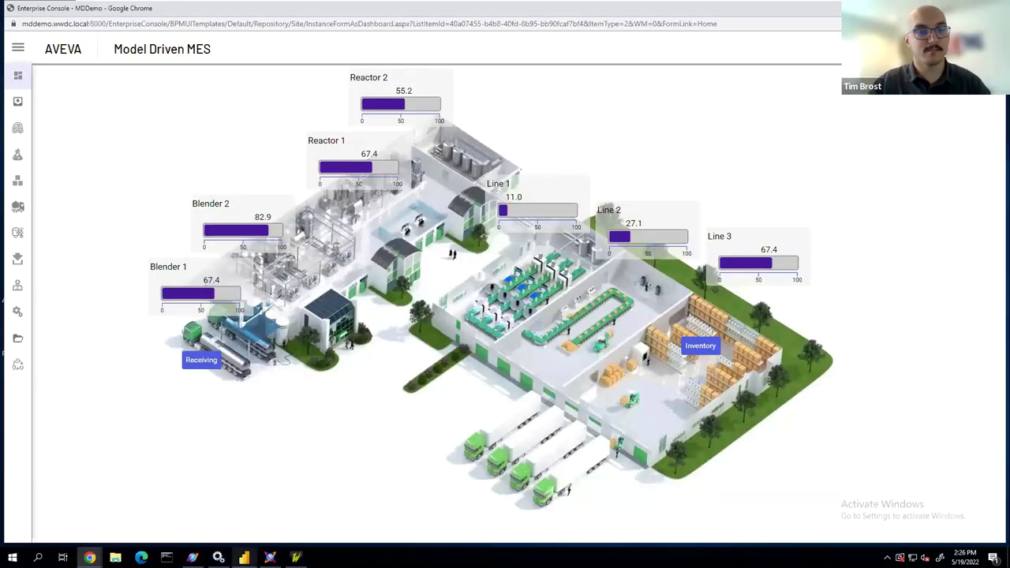
pyautogui.moveTo(244, 557)
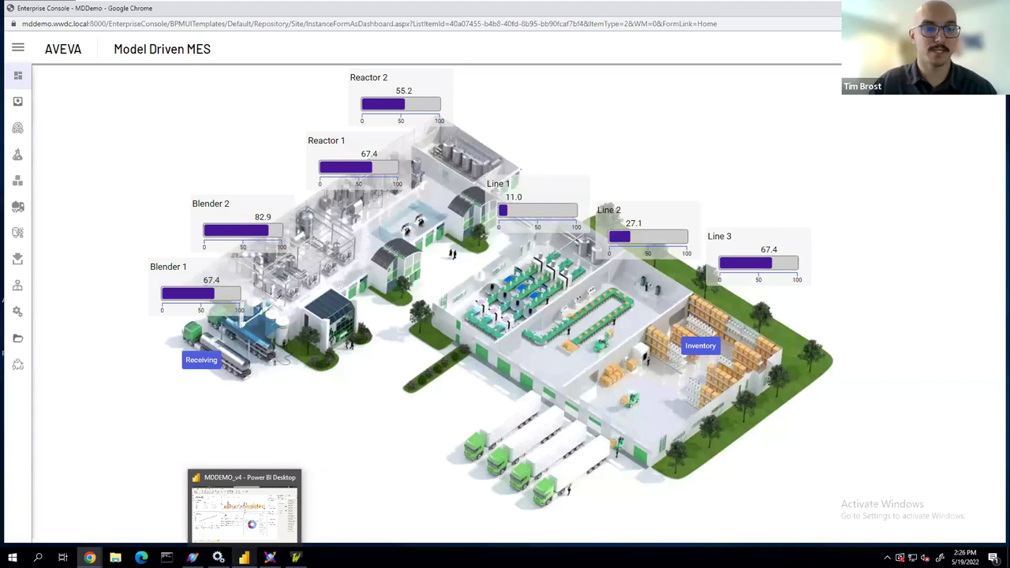
# - In the MDDEMO_v4 Power BI report, toggle the Running slice, show the OEE page, then return to Chrome
pyautogui.click(244, 557)
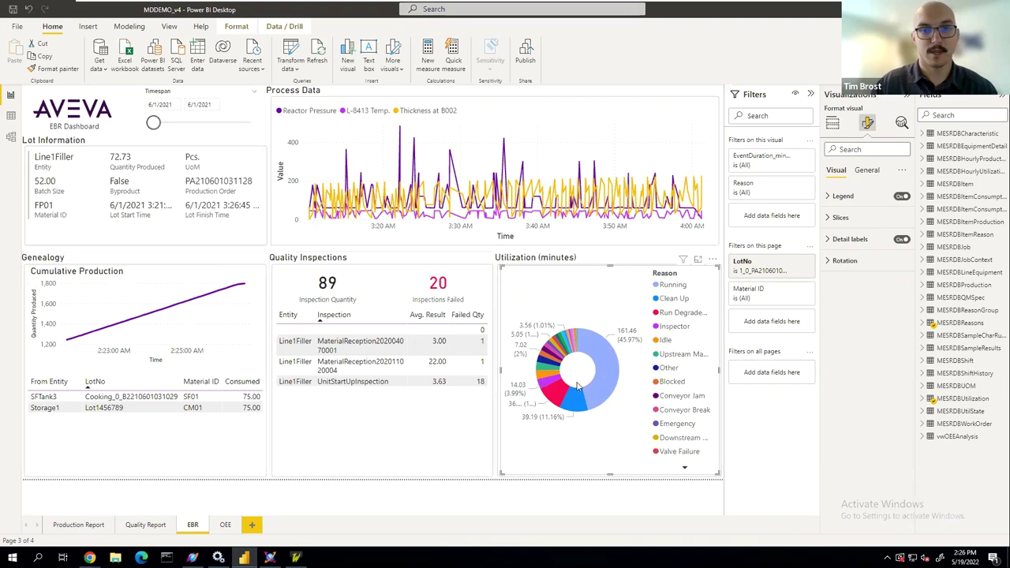
pyautogui.click(606, 375)
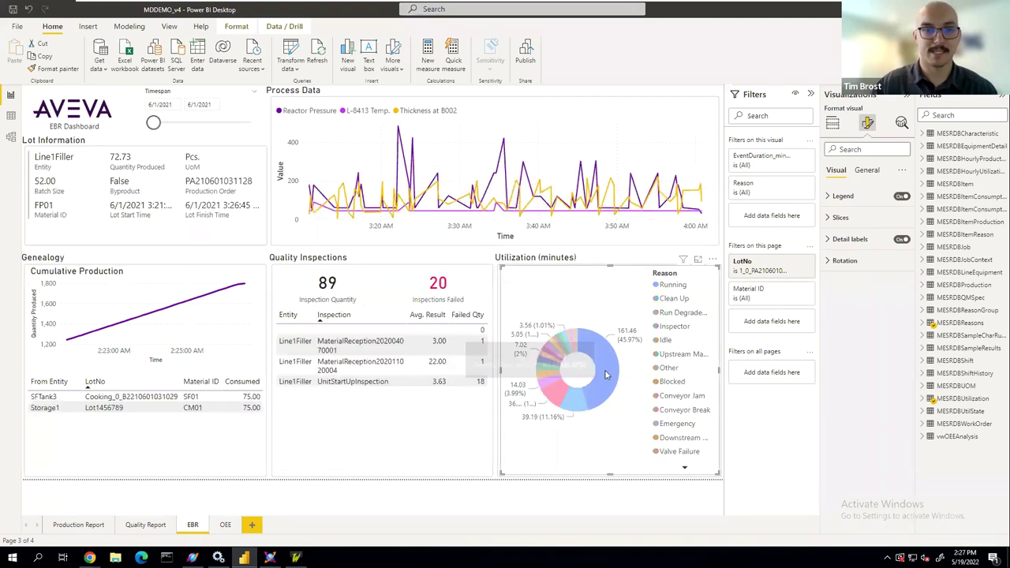
pyautogui.click(605, 376)
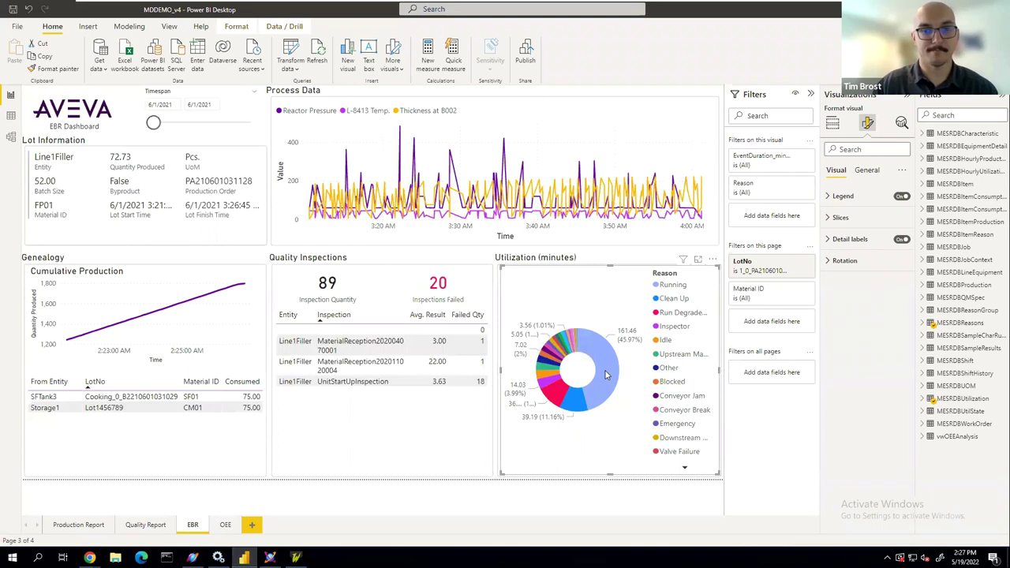
pyautogui.moveTo(597, 347)
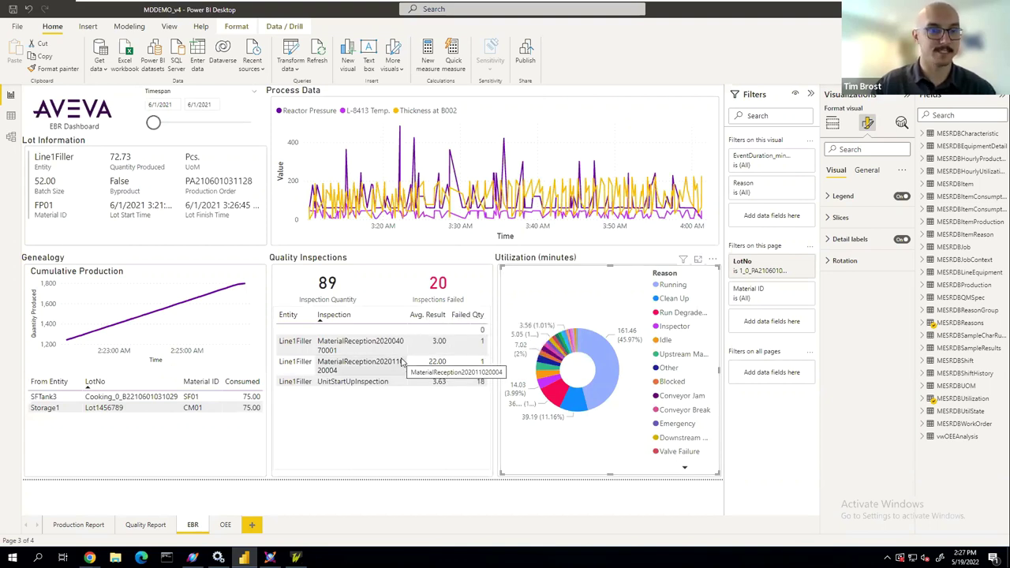
pyautogui.click(225, 524)
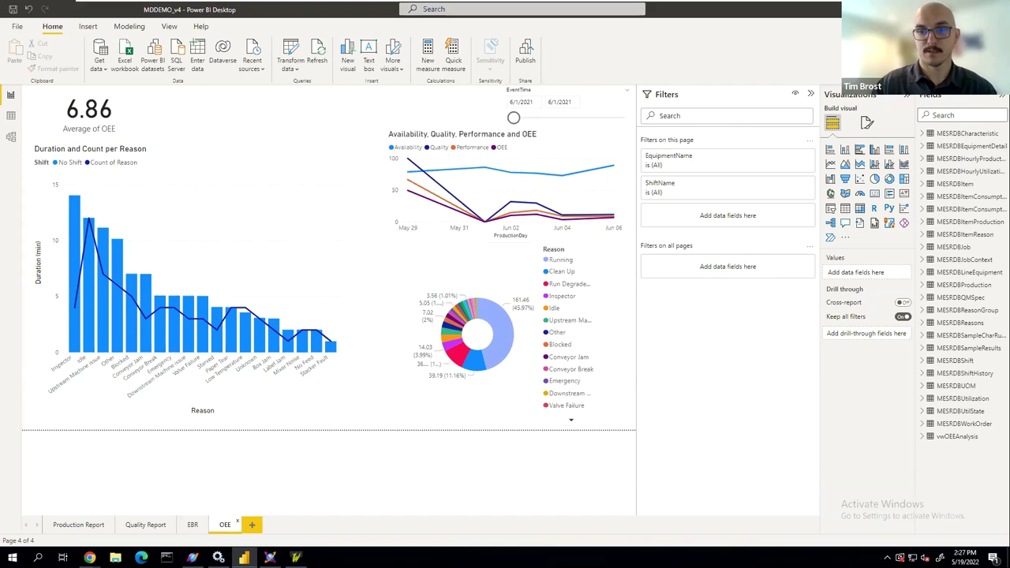
pyautogui.hotkey('alt', 'Tab')
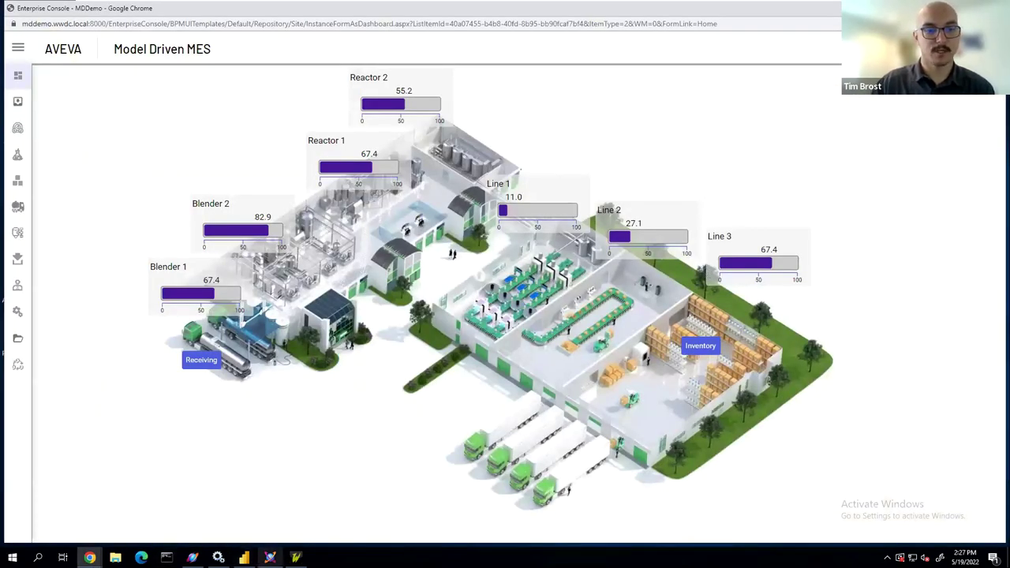
# - Review Line1Filler_OCO's Job Defaults, Job Execution and Production Counters tabs in System Platform IDE
pyautogui.click(270, 557)
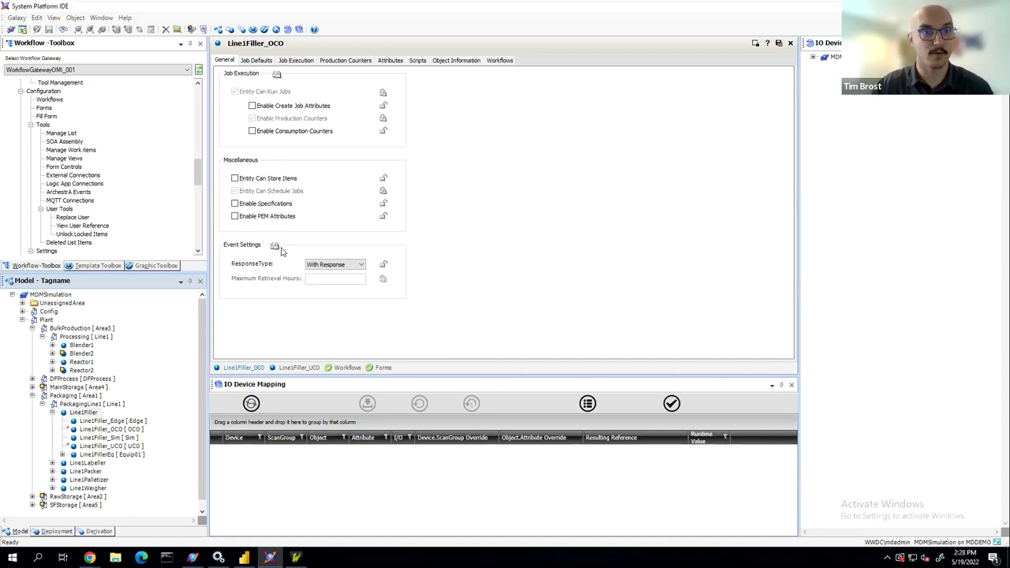
pyautogui.click(258, 62)
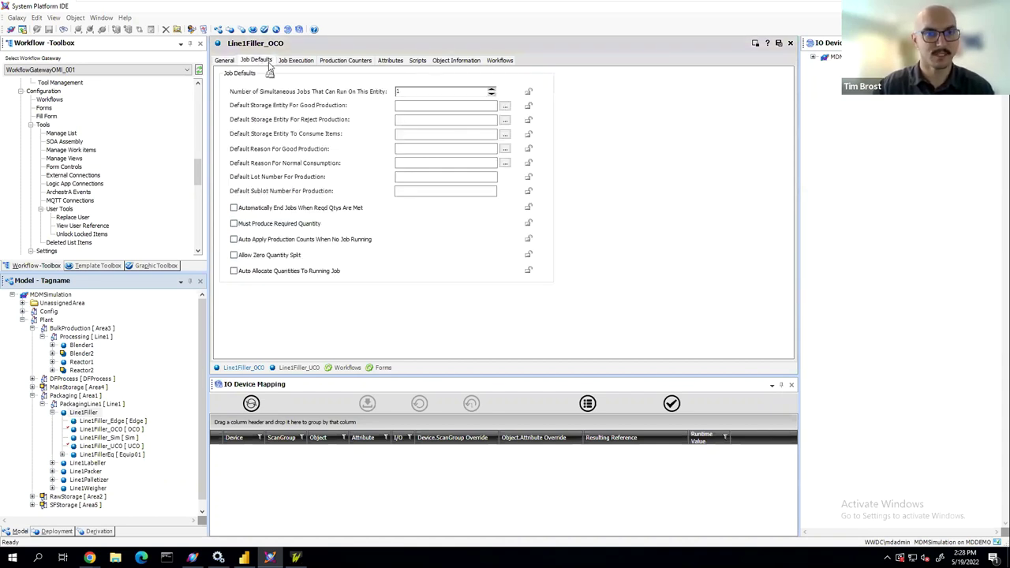
pyautogui.click(297, 63)
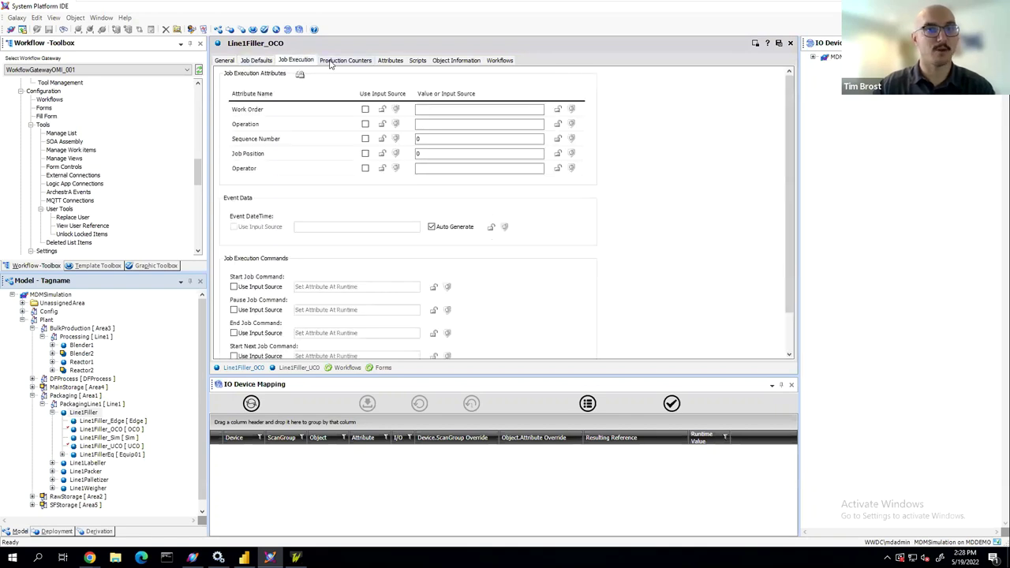
pyautogui.click(332, 63)
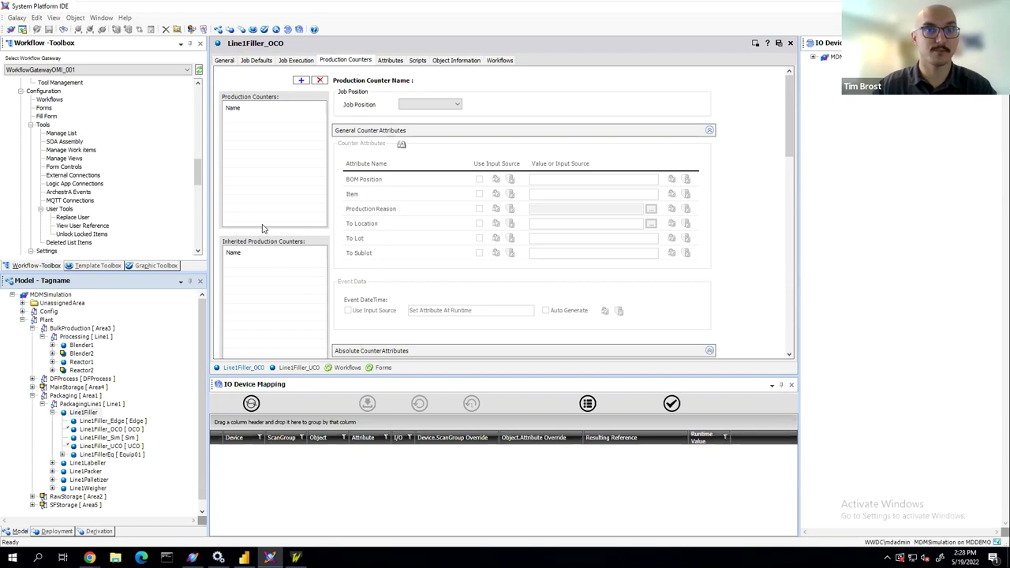
pyautogui.click(289, 62)
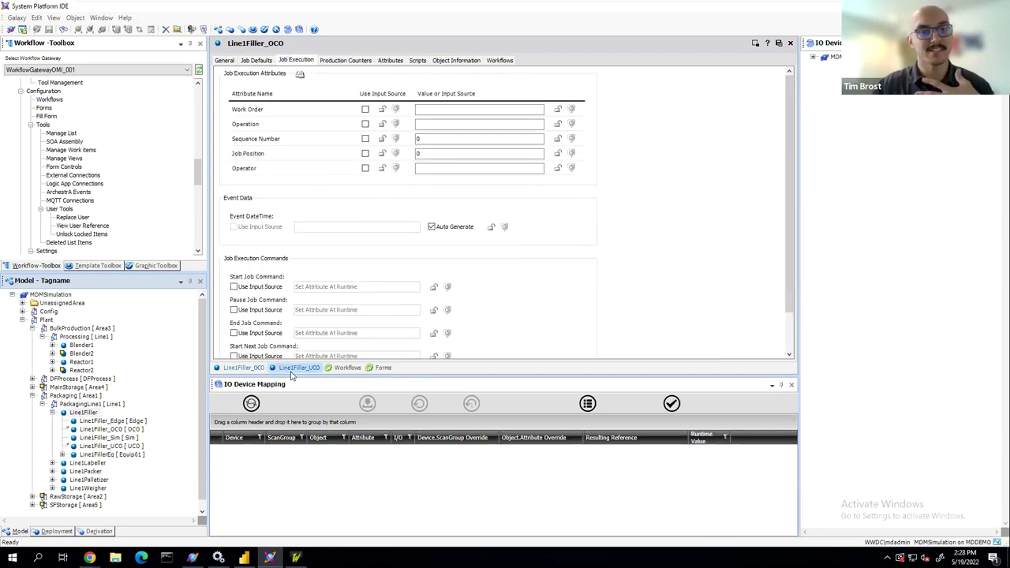
pyautogui.click(294, 369)
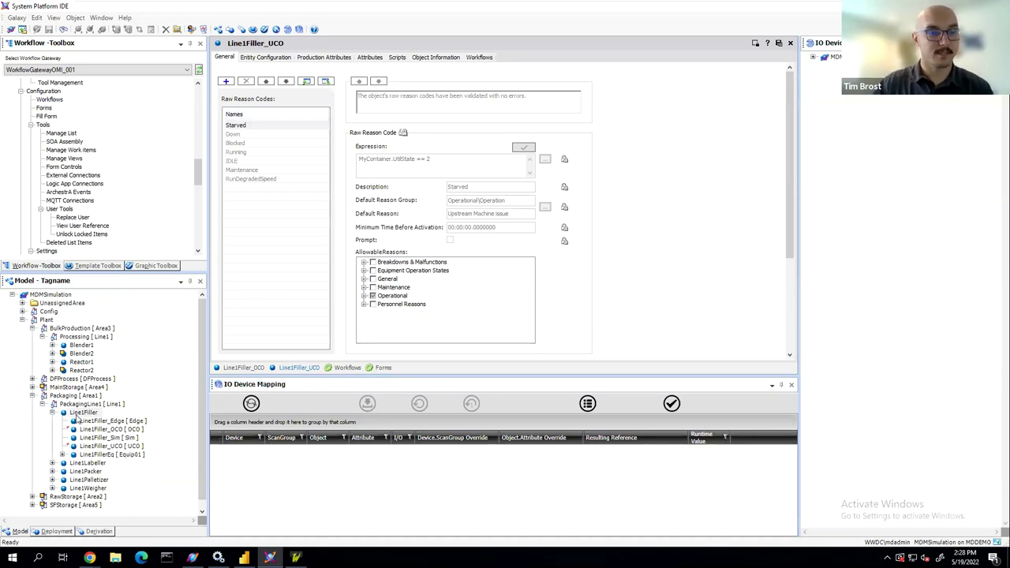
# - Open Line1Filler's context menu in the Model tree, then switch to the MES Client
pyautogui.rightClick(78, 413)
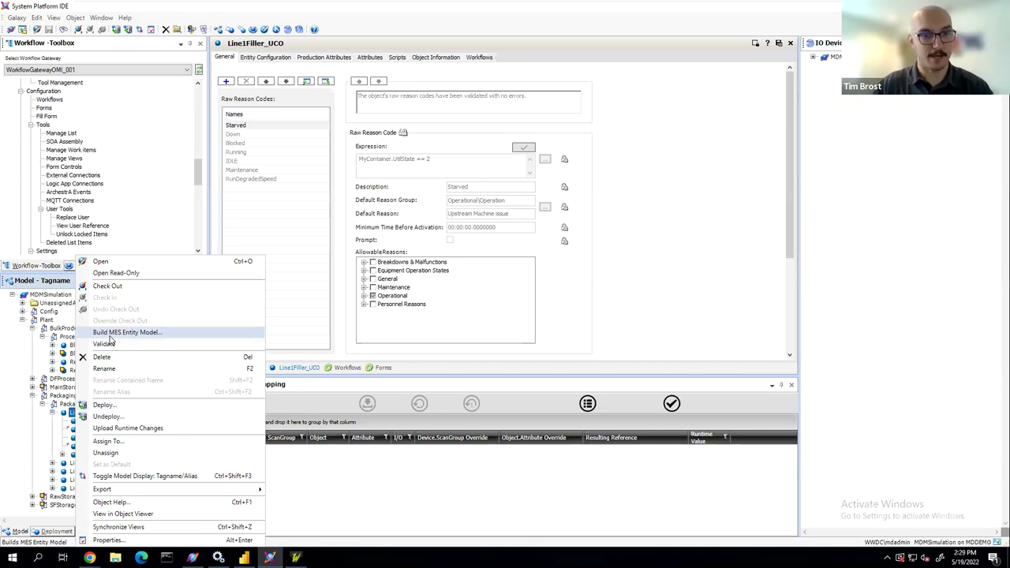
pyautogui.click(296, 557)
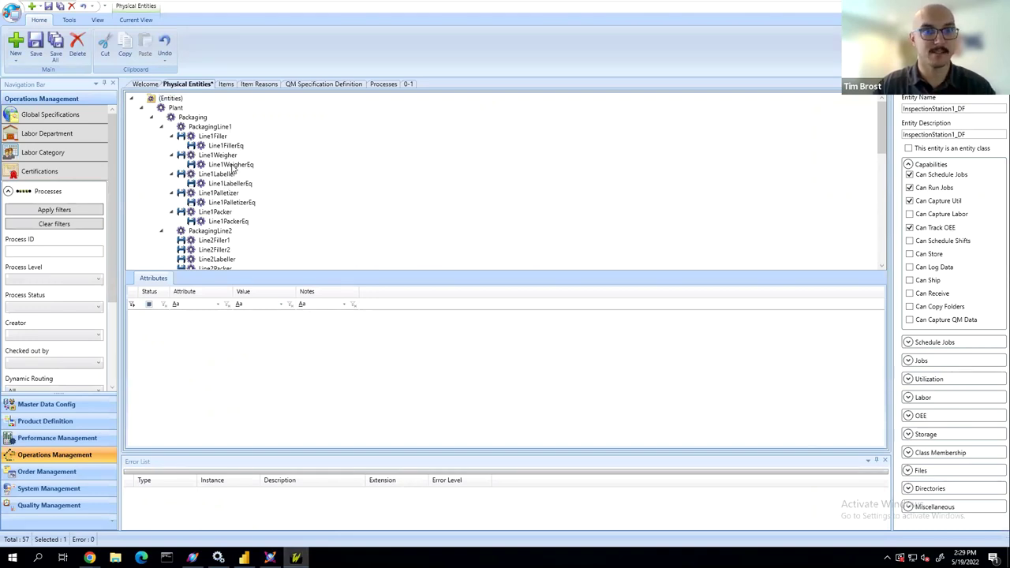
# - Show the Items and Processes lists and process 0-1's Line1 flow diagram, then return to the IDE
pyautogui.click(226, 84)
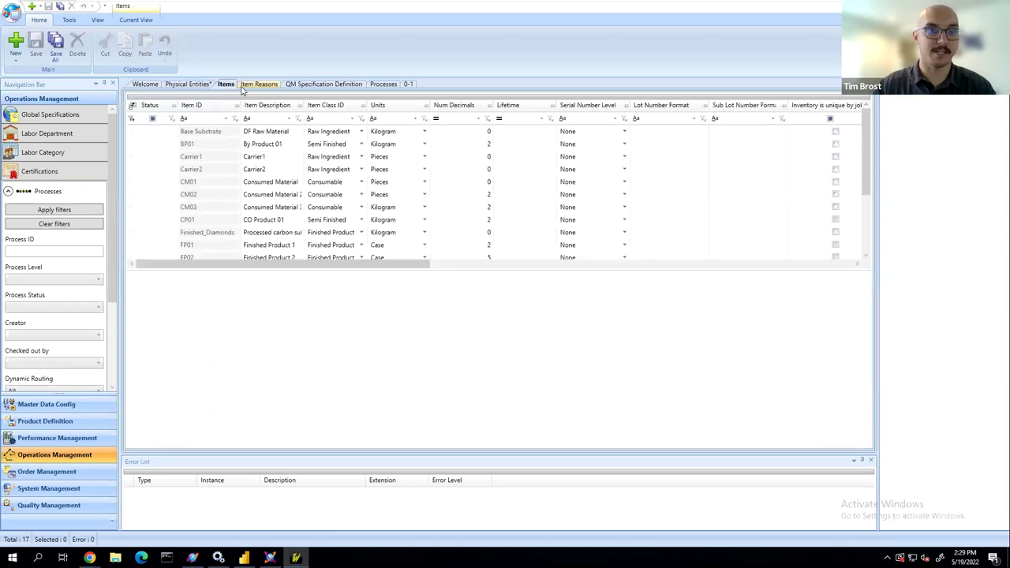
pyautogui.click(372, 86)
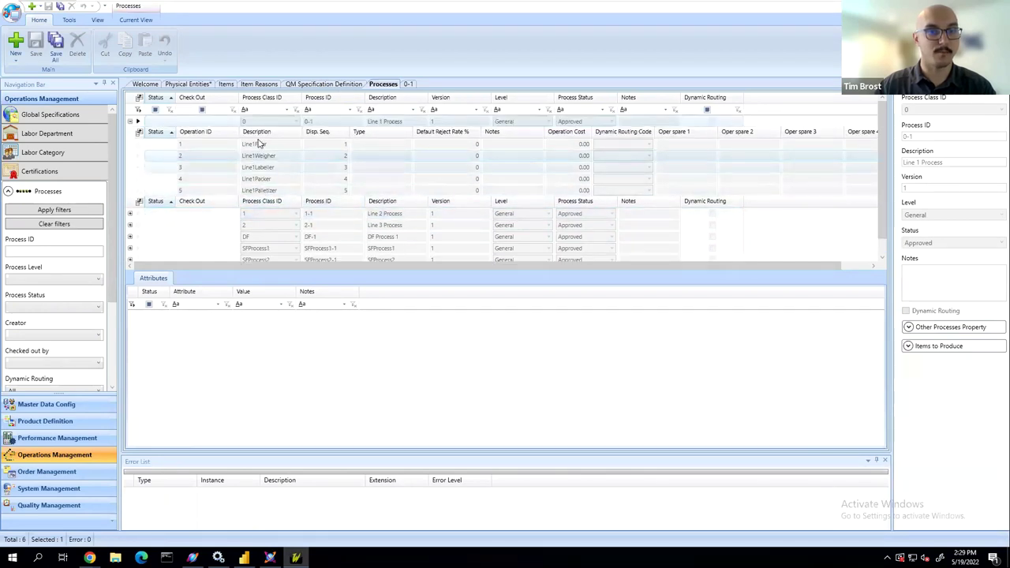
pyautogui.click(408, 83)
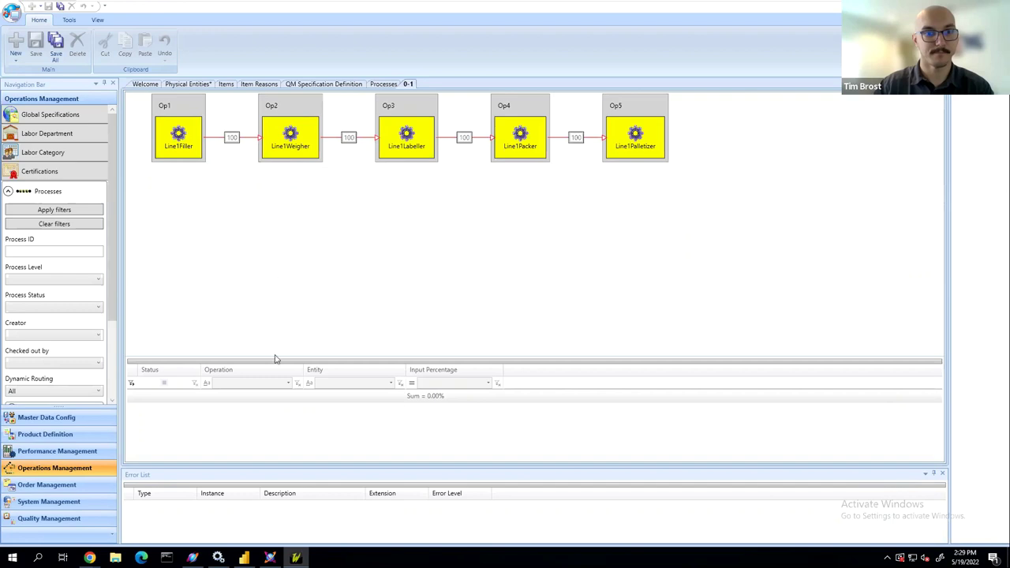
pyautogui.click(269, 557)
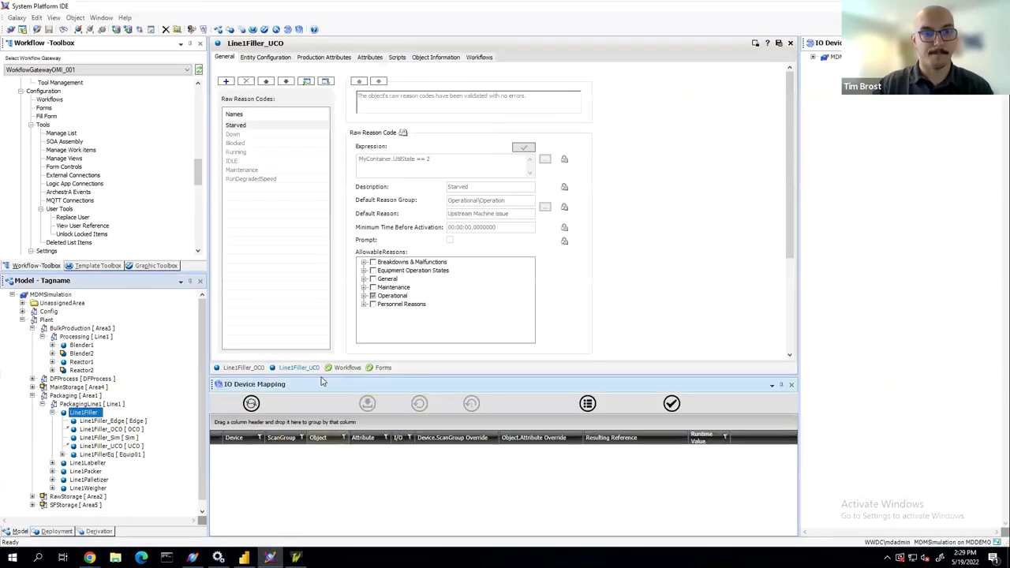
# - Open MDMDemoQualityException from the Workflows list in a maximized Process Designer
pyautogui.click(347, 368)
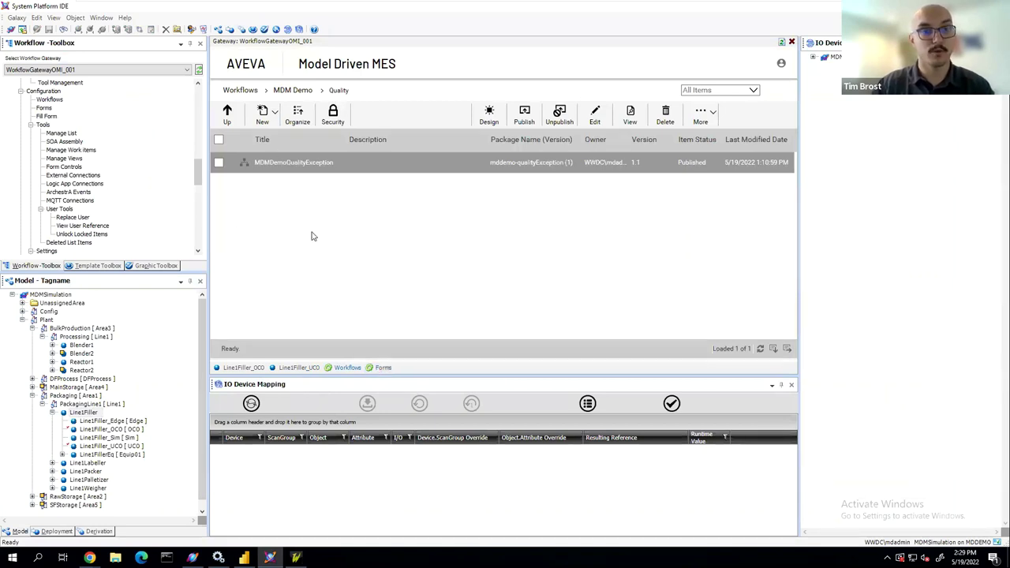
pyautogui.doubleClick(288, 163)
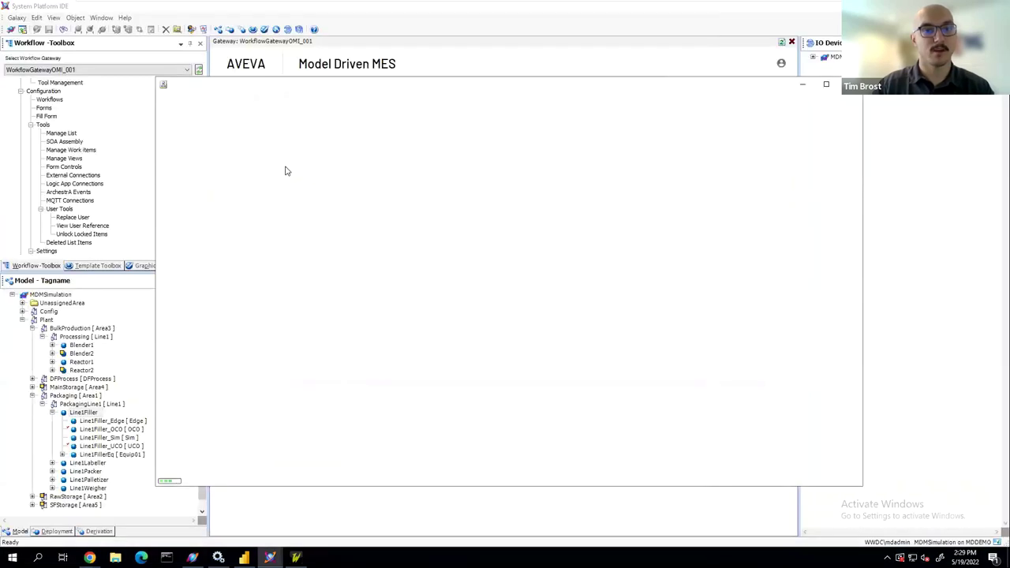
pyautogui.click(826, 86)
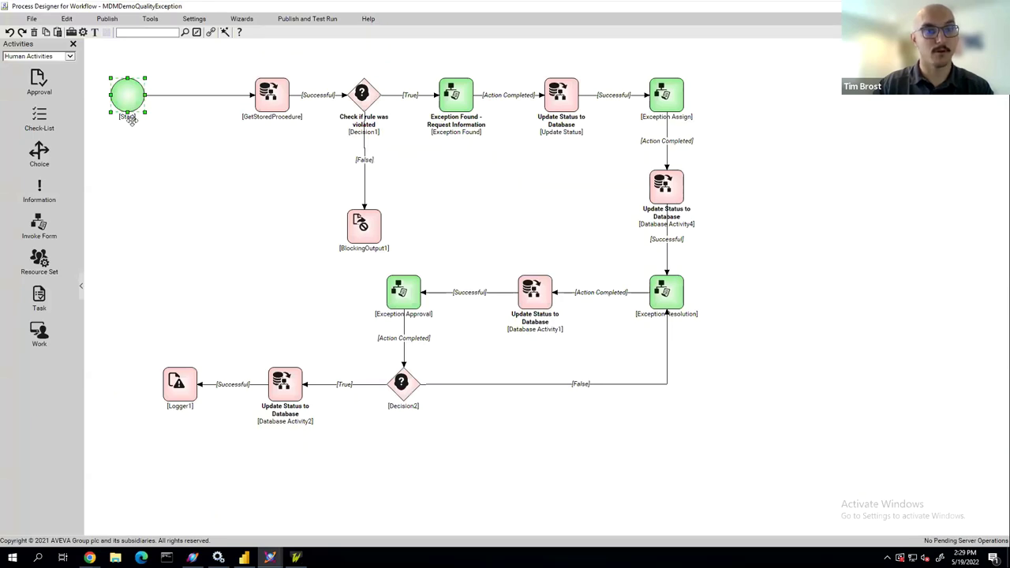
# - Show the Start node's Activity Properties, including its variables and initialization settings
pyautogui.rightClick(124, 101)
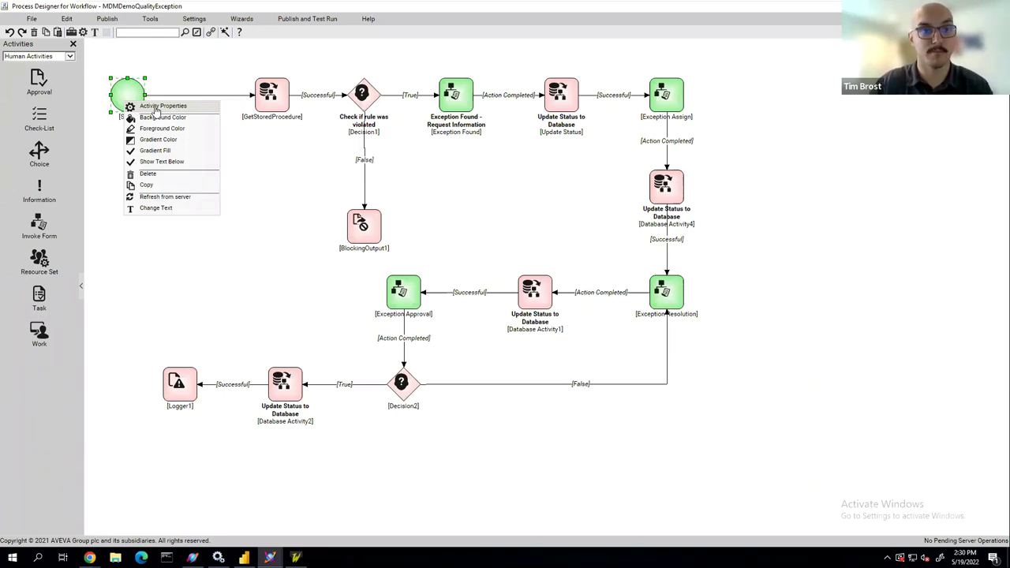
pyautogui.click(163, 106)
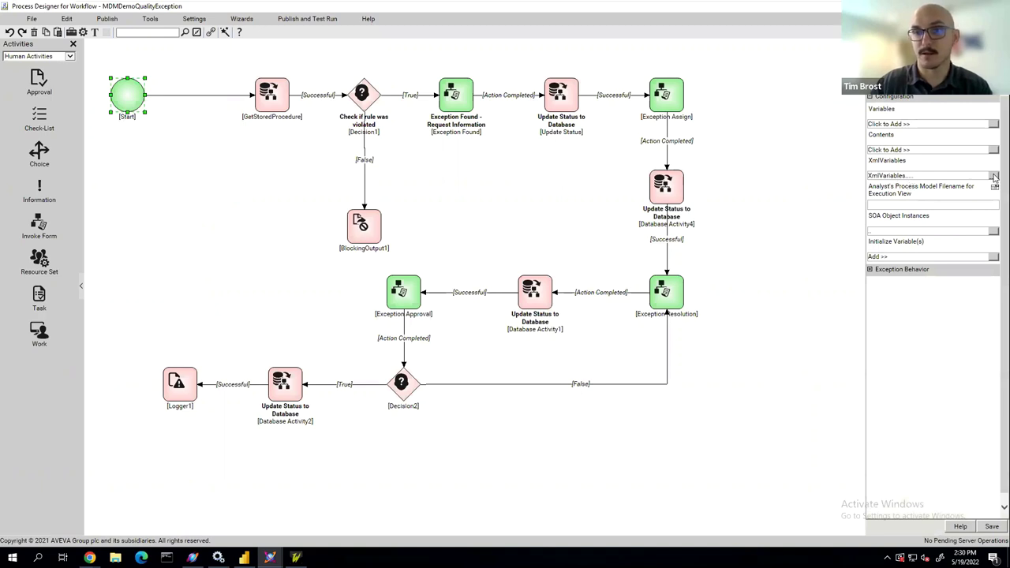
pyautogui.click(993, 176)
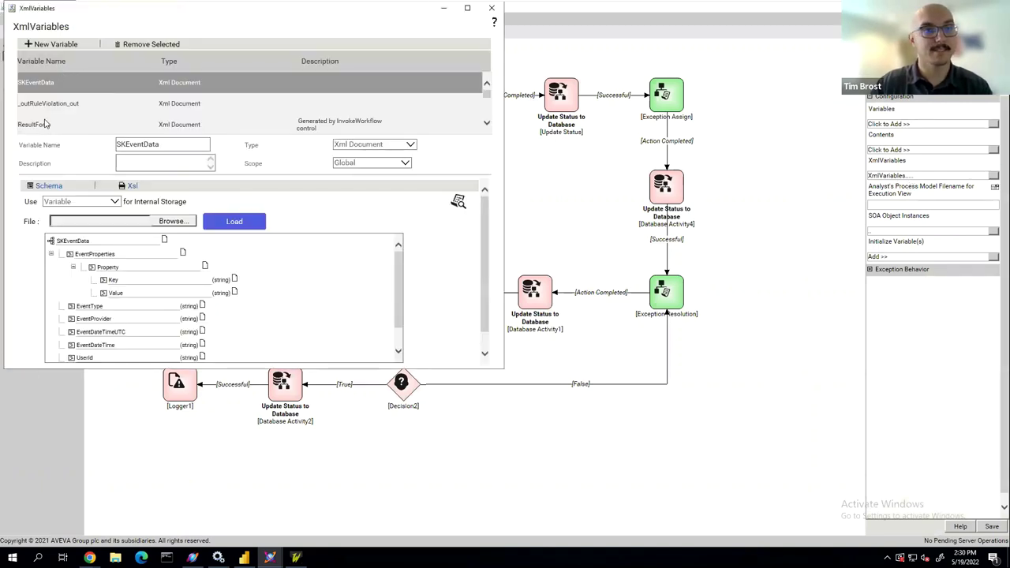
pyautogui.click(49, 125)
pyautogui.scroll(-2, 63, 111)
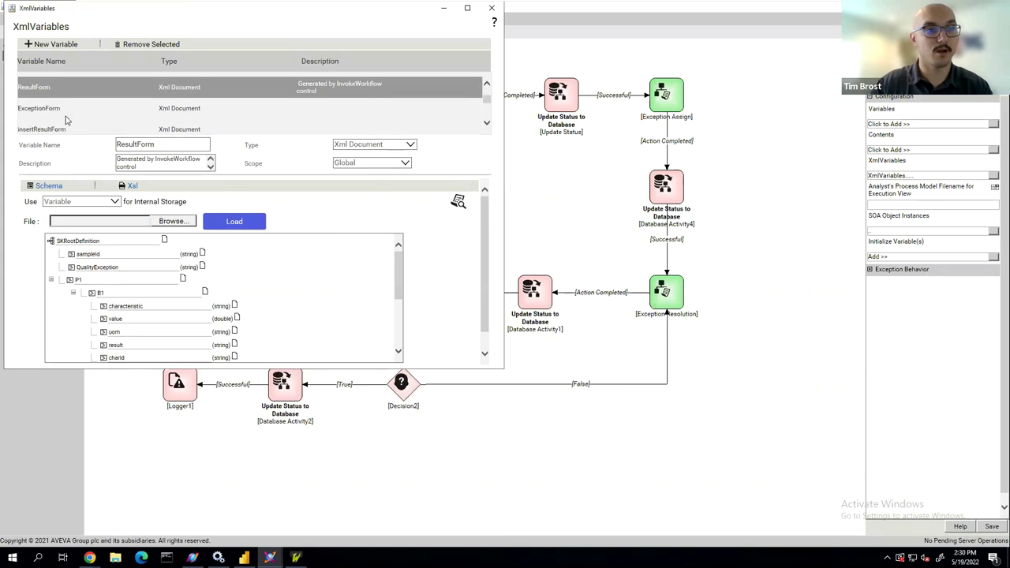
pyautogui.click(65, 114)
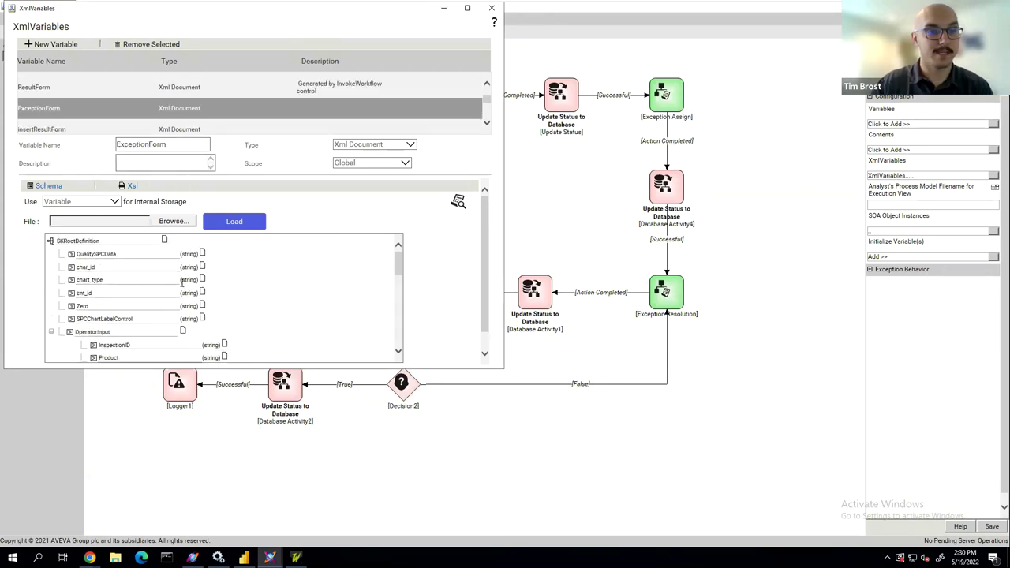
pyautogui.scroll(-2, 108, 278)
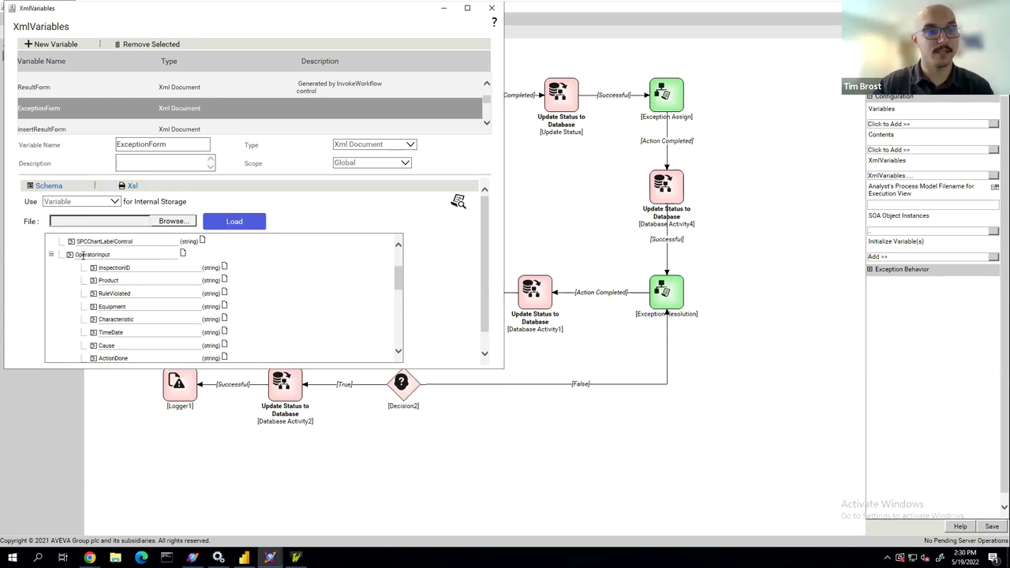
pyautogui.scroll(-4, 101, 268)
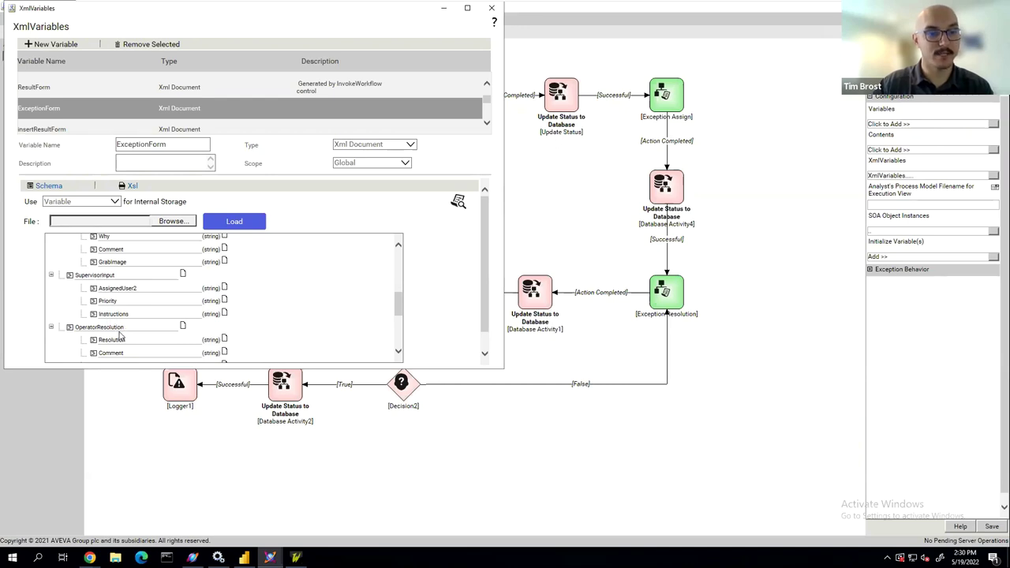
pyautogui.scroll(-3, 118, 337)
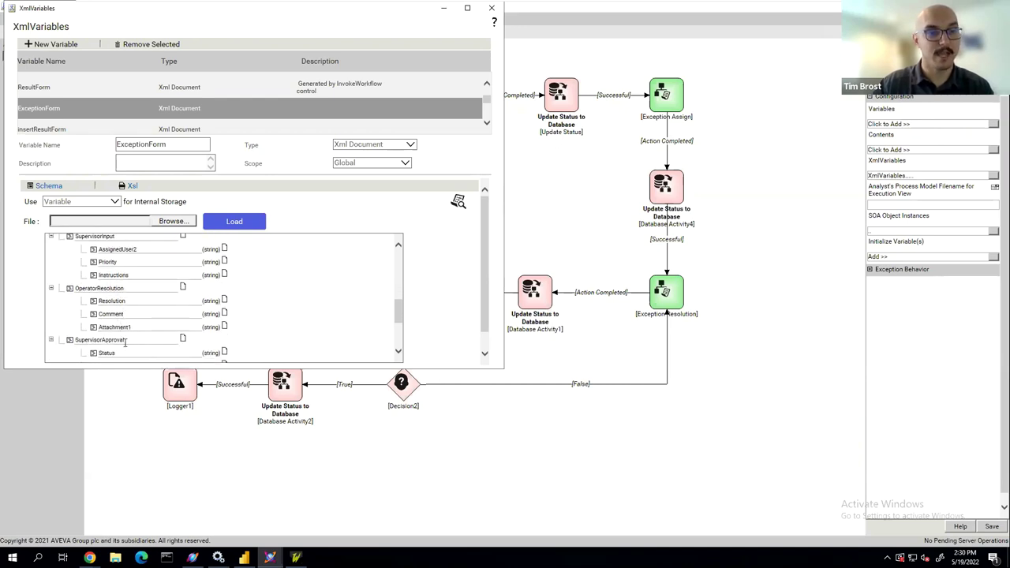
pyautogui.scroll(-3, 124, 340)
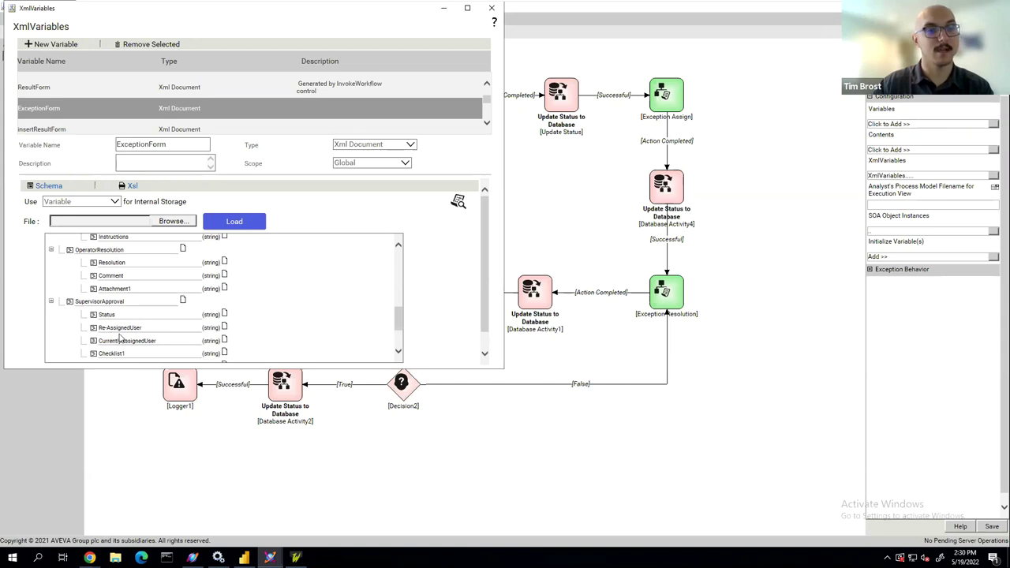
pyautogui.scroll(2, 147, 335)
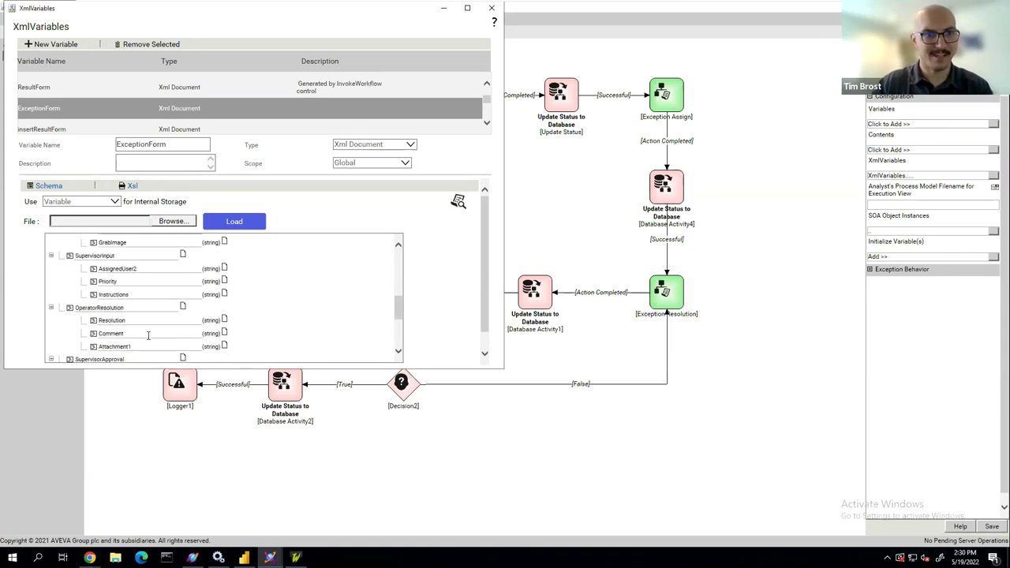
pyautogui.scroll(3, 147, 335)
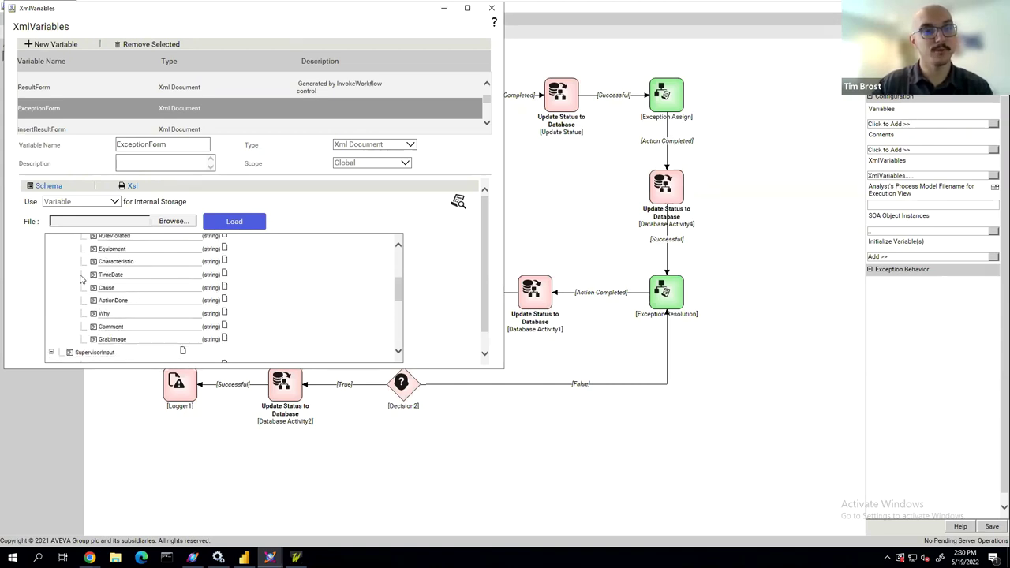
pyautogui.scroll(2, 160, 296)
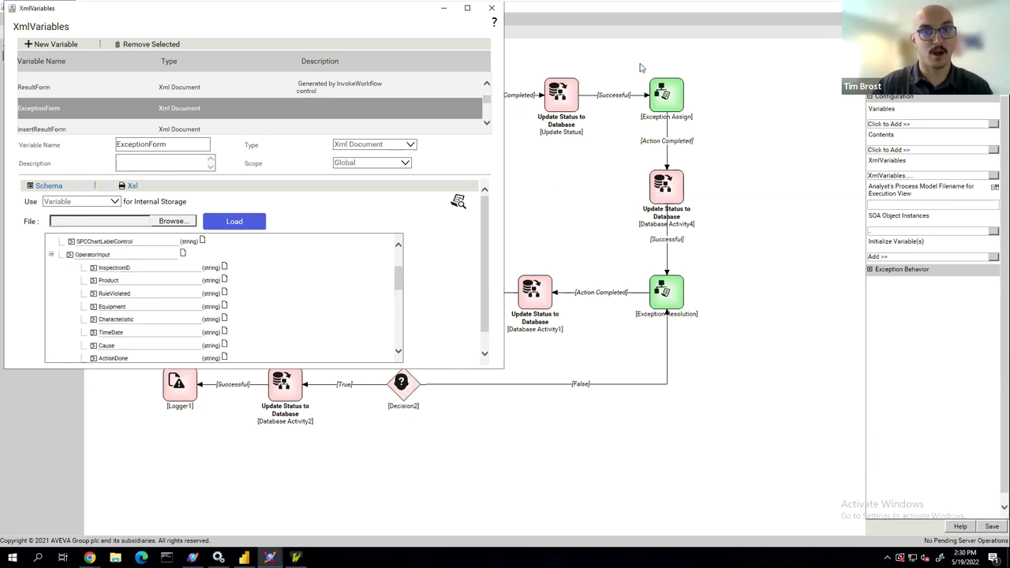
pyautogui.click(555, 193)
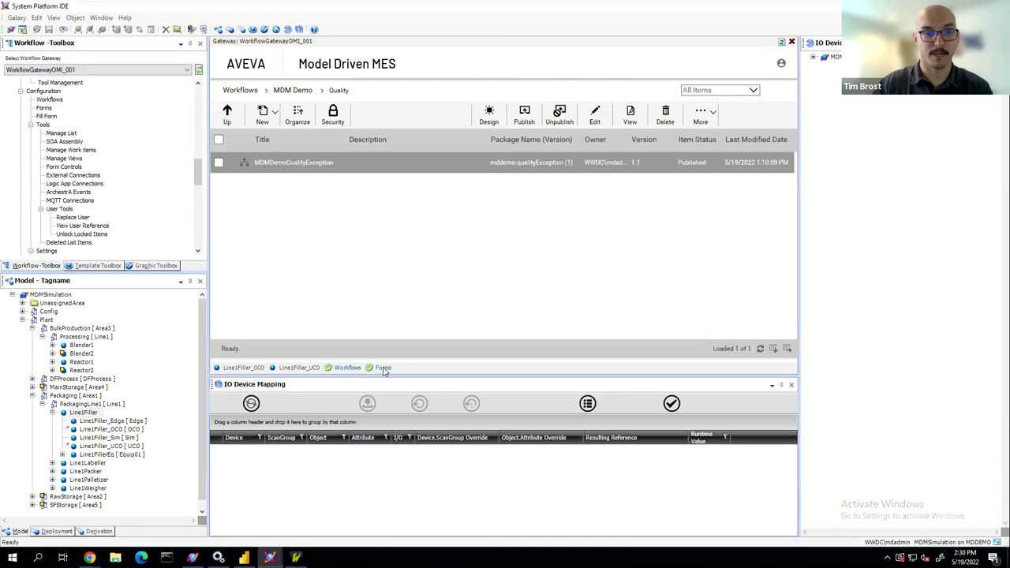
# - List the Quality forms and open MDMDemoQualityInvokeActivity in Forms Designer
pyautogui.click(383, 368)
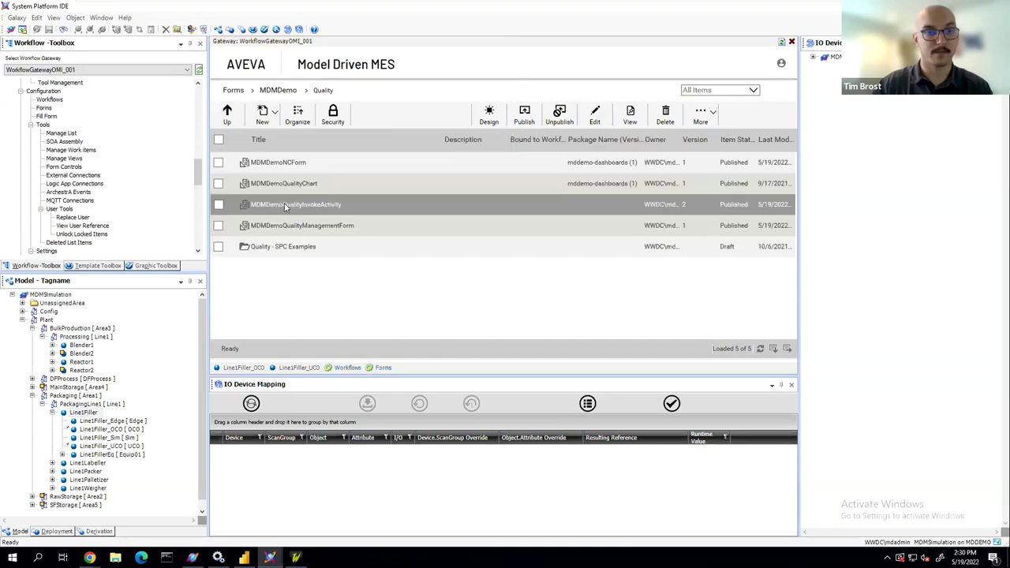
pyautogui.doubleClick(285, 205)
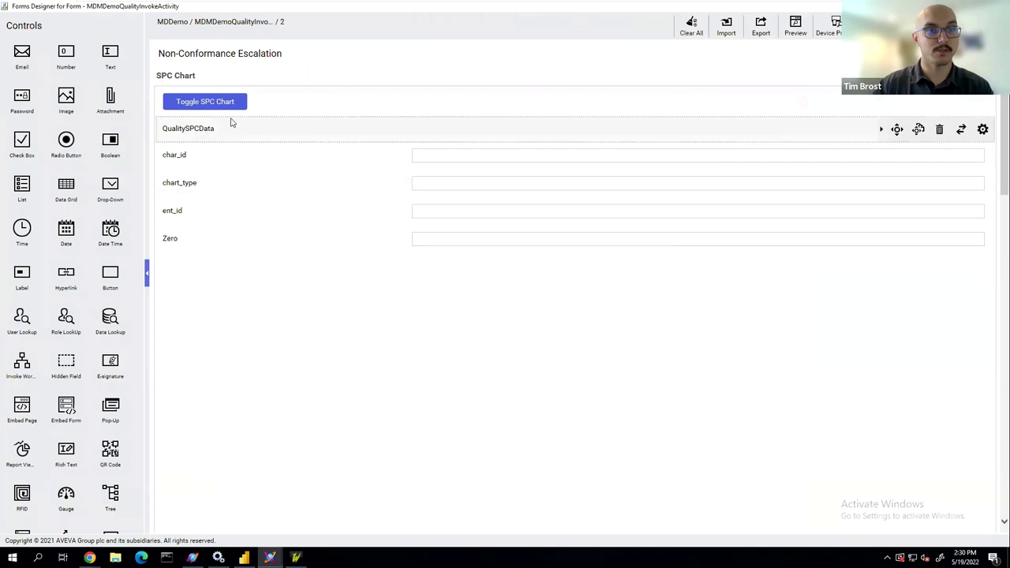
# - Inspect the SPC chart label field's XML node binding, then cancel without changes
pyautogui.scroll(-1, 207, 215)
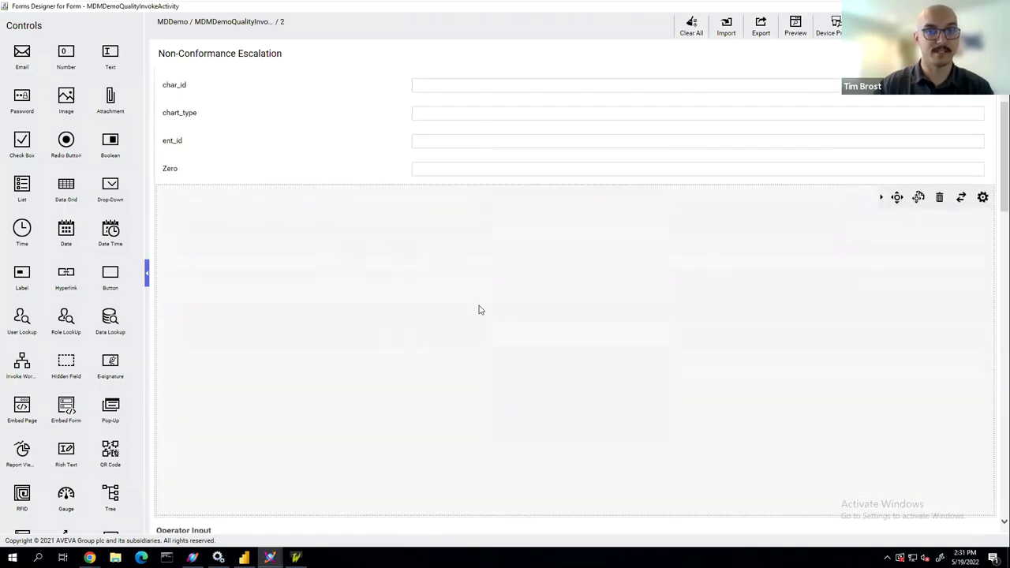
pyautogui.click(982, 197)
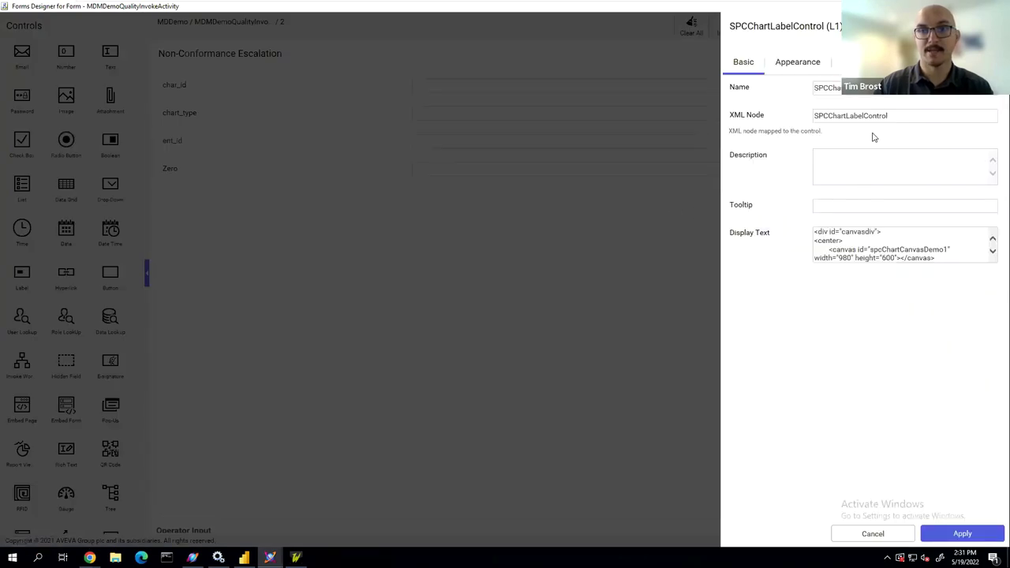
pyautogui.moveTo(902, 115); pyautogui.dragTo(783, 125)
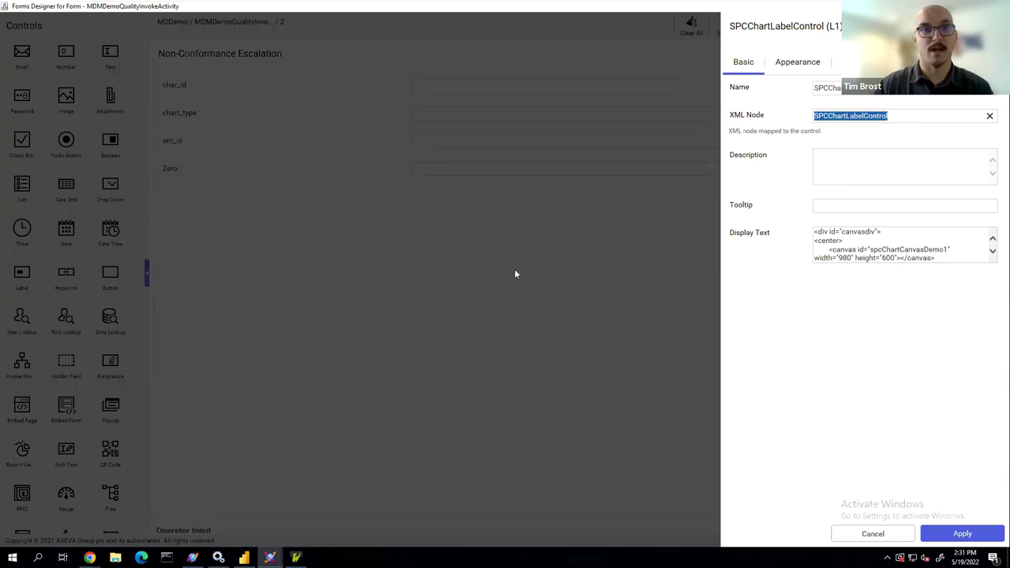
pyautogui.click(870, 532)
# - Inspect the Assigned User field's XML node binding, cancel, and return to the IDE
pyautogui.scroll(-3, 517, 331)
pyautogui.scroll(-3, 514, 328)
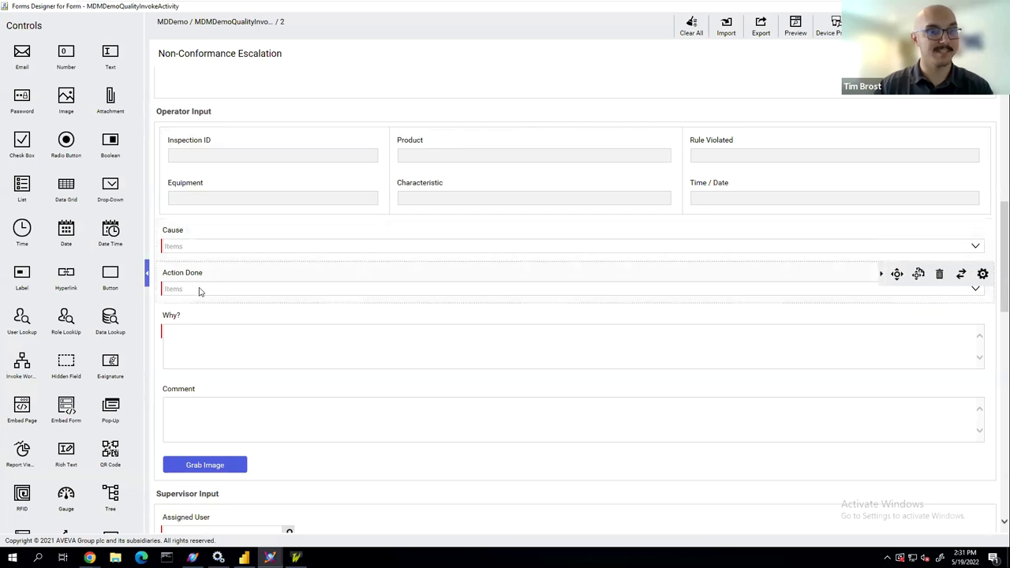
pyautogui.scroll(-1, 198, 289)
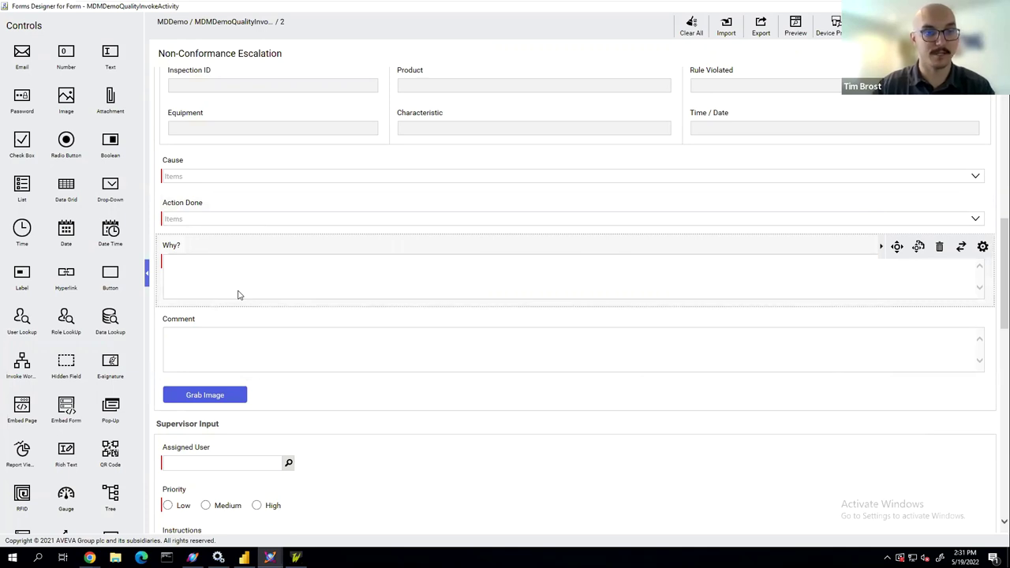
pyautogui.scroll(-1, 237, 295)
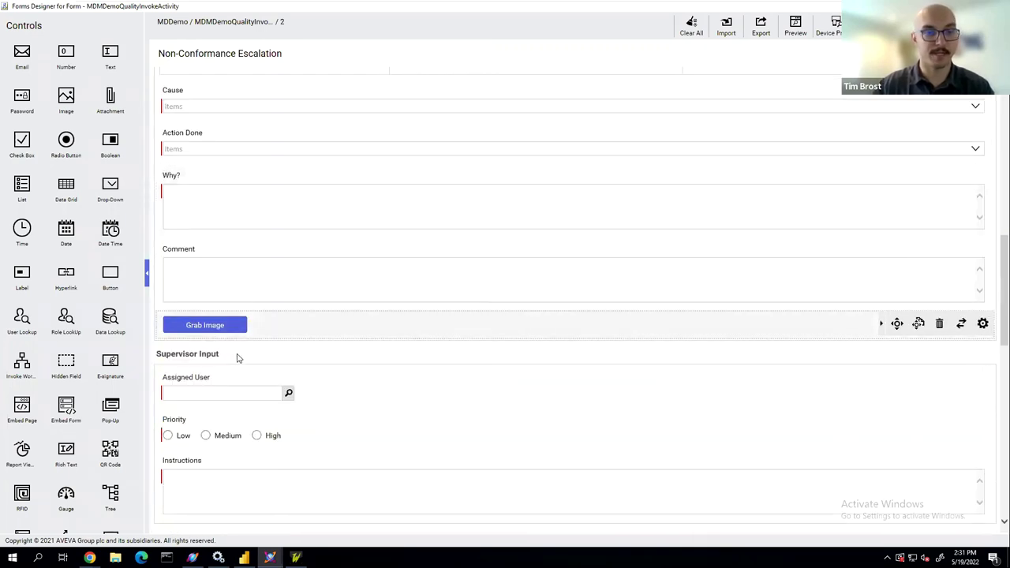
pyautogui.scroll(-3, 237, 358)
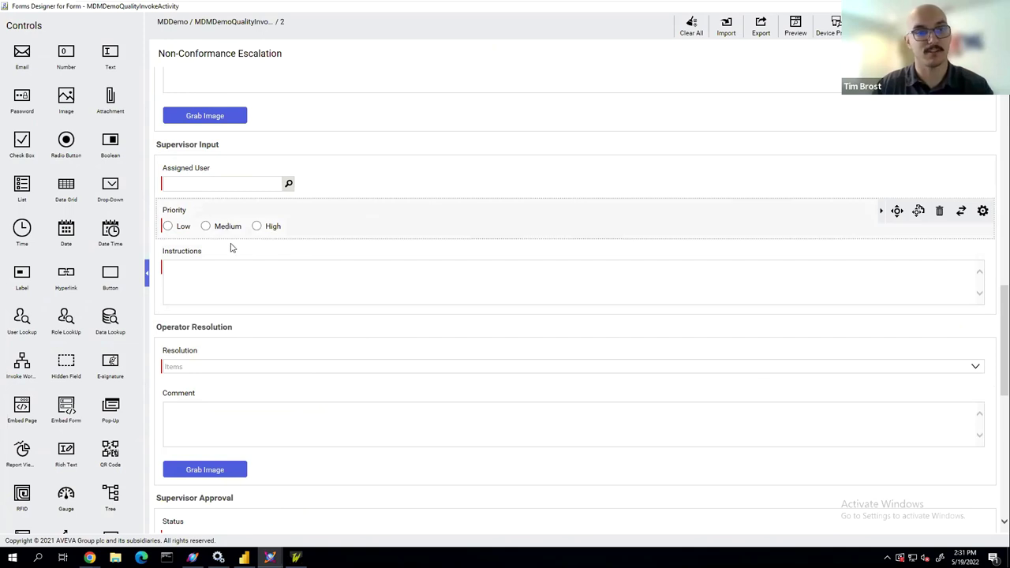
pyautogui.scroll(1, 318, 190)
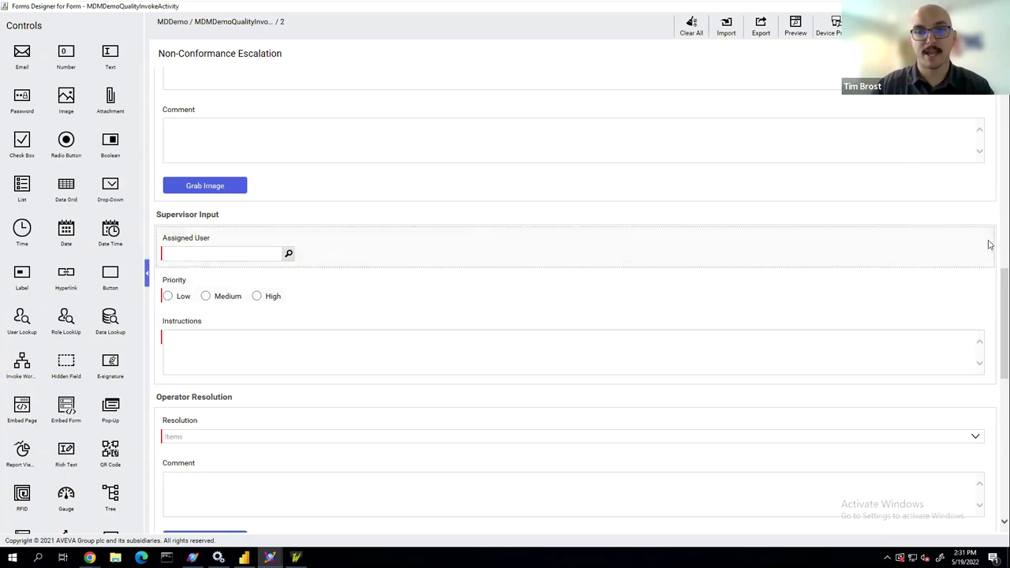
pyautogui.click(984, 241)
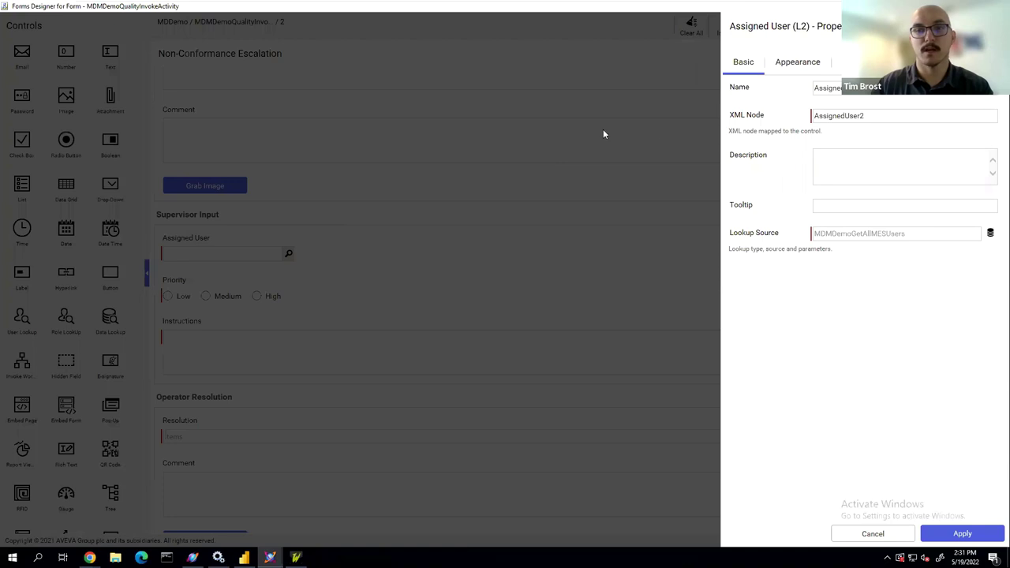
pyautogui.moveTo(879, 115); pyautogui.dragTo(787, 118)
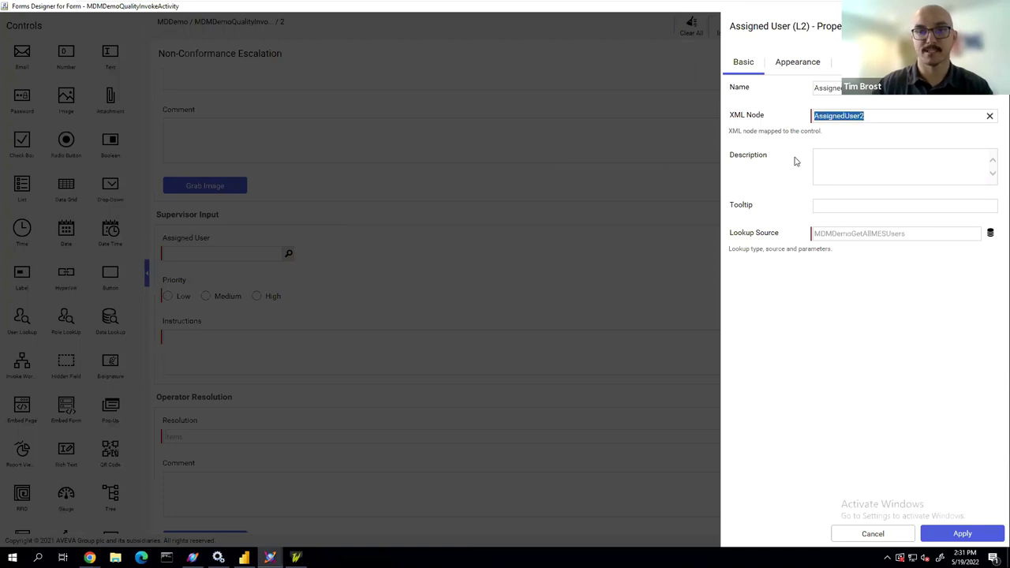
pyautogui.click(882, 534)
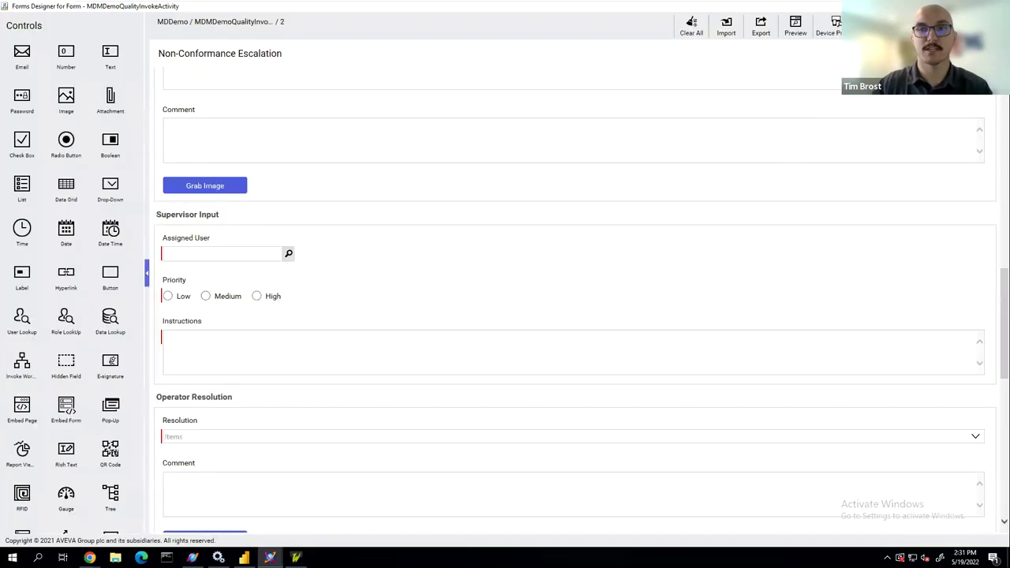
pyautogui.hotkey('alt', 'Tab')
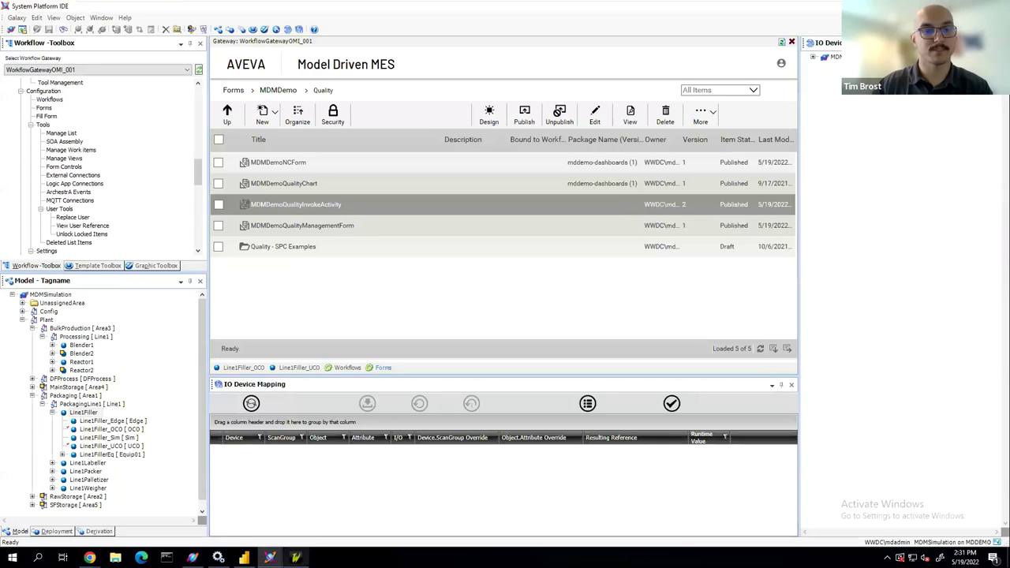
# - Bring the quality exception workflow designer forward and close its window
pyautogui.moveTo(271, 557)
pyautogui.click(211, 513)
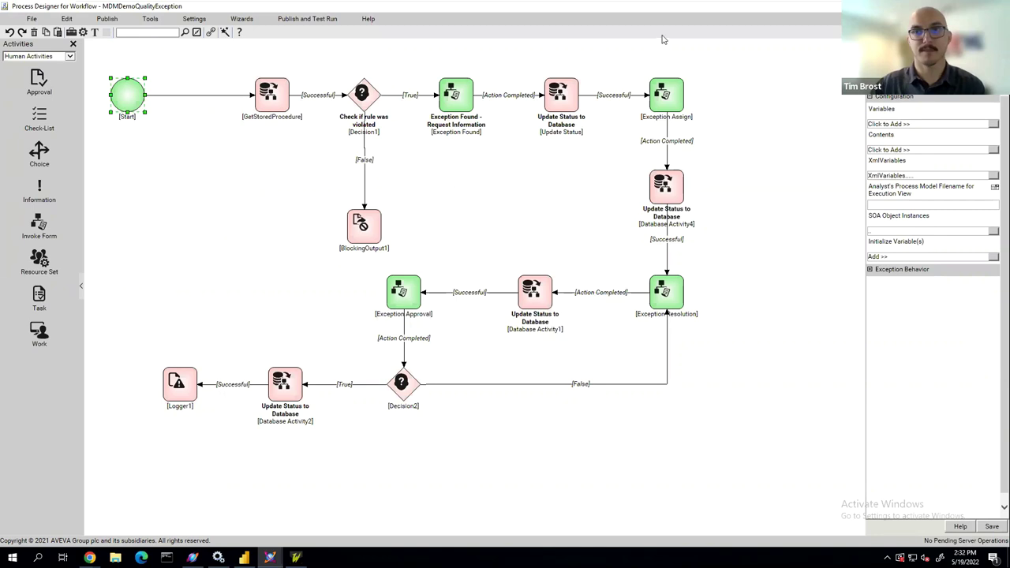
pyautogui.click(1002, 5)
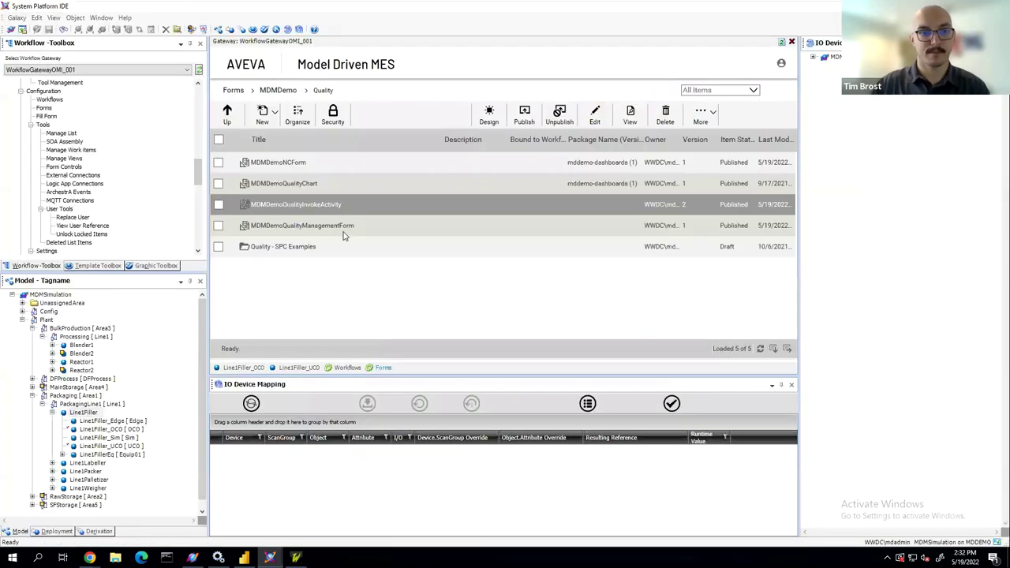